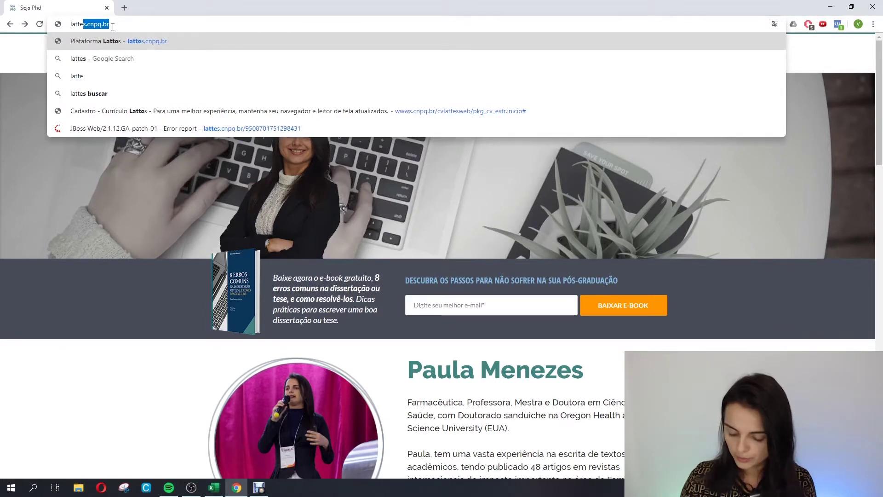
Go to lattes.cnpq.br and choose 'Cadastrar novo currículo' under Currículo Lattes.
text(s.cnpq.br)
key(Return)
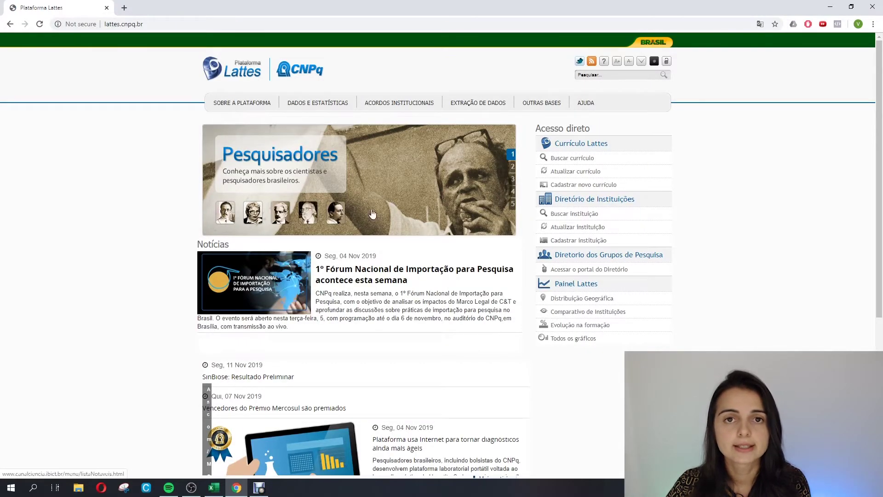
click(578, 187)
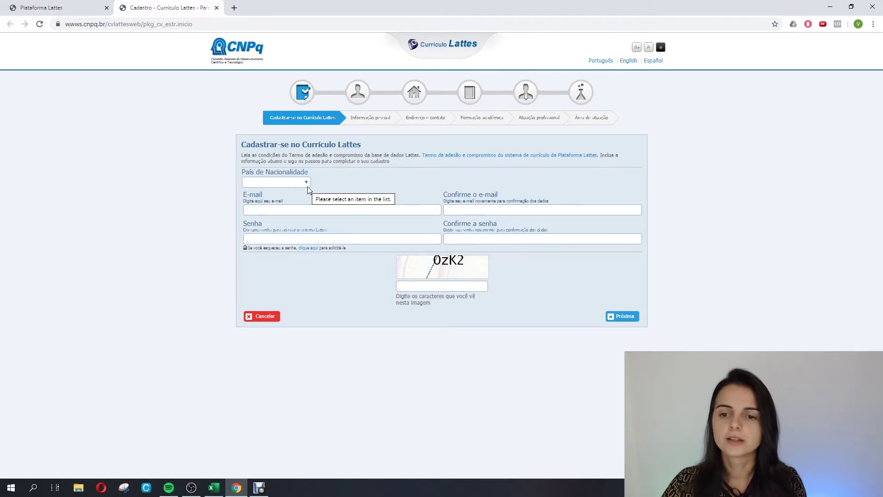
Set nationality to Brasil, then enter the e-mail address and confirm it.
click(297, 182)
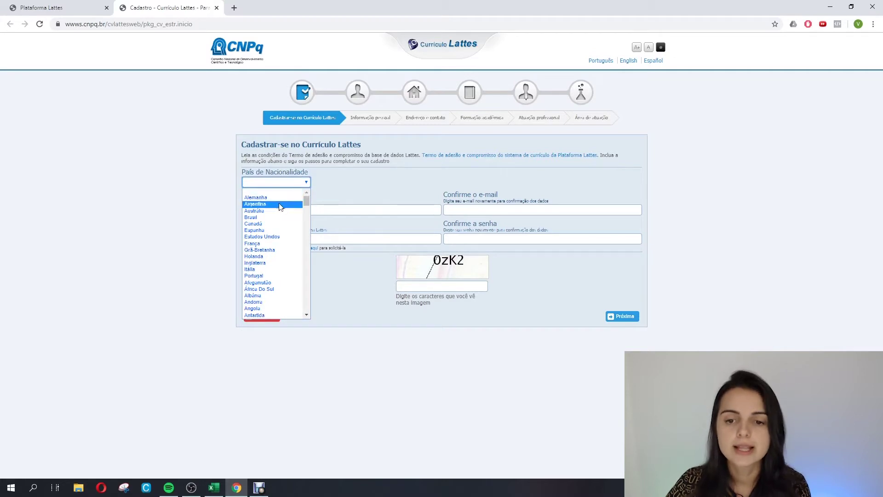
click(270, 211)
click(275, 183)
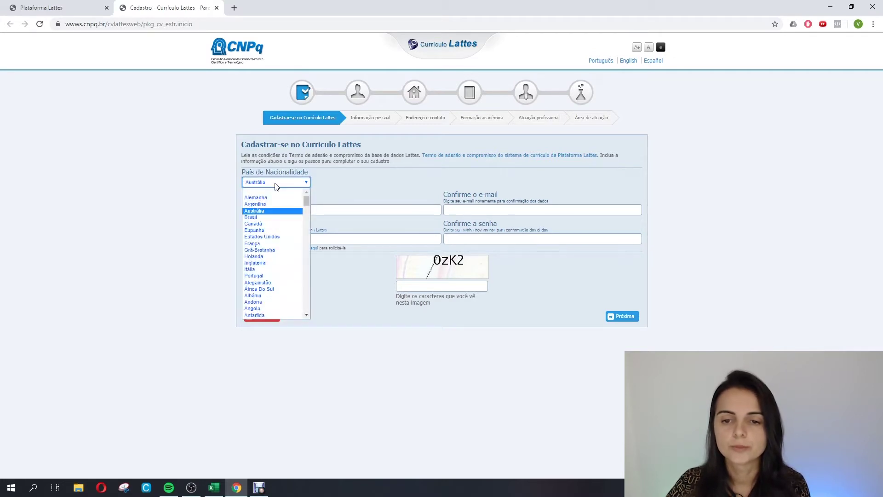
click(261, 220)
click(279, 211)
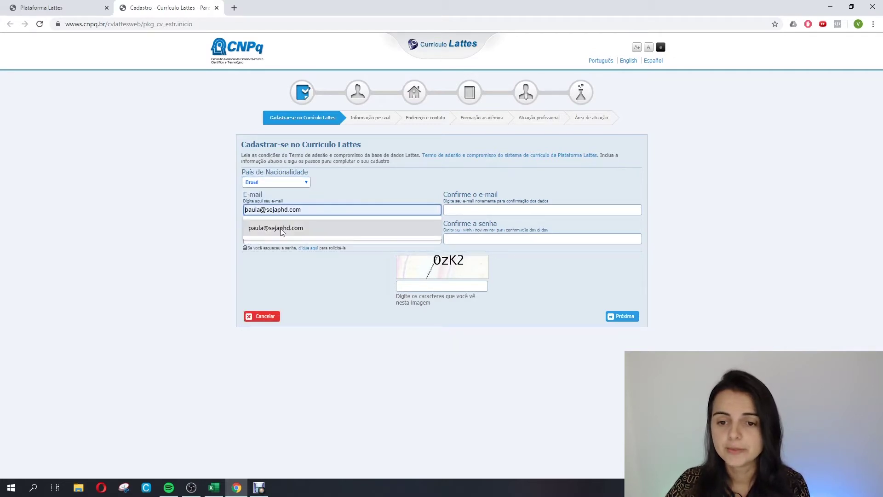
click(282, 228)
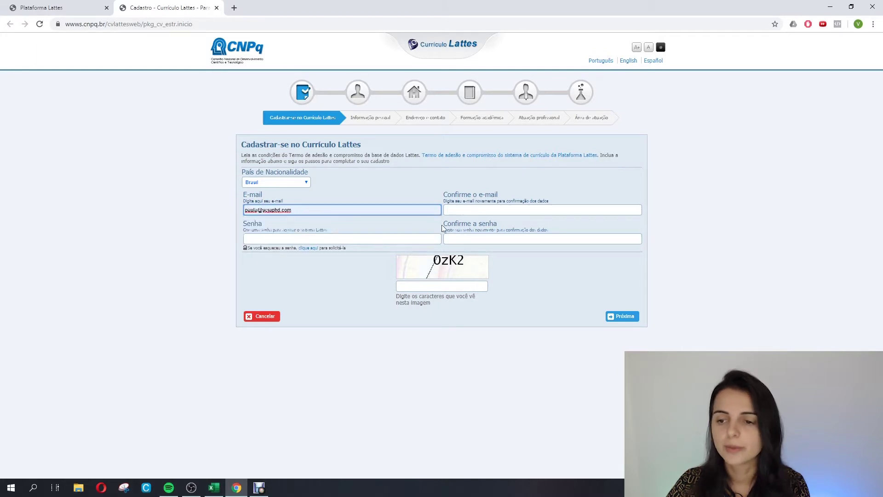
click(450, 210)
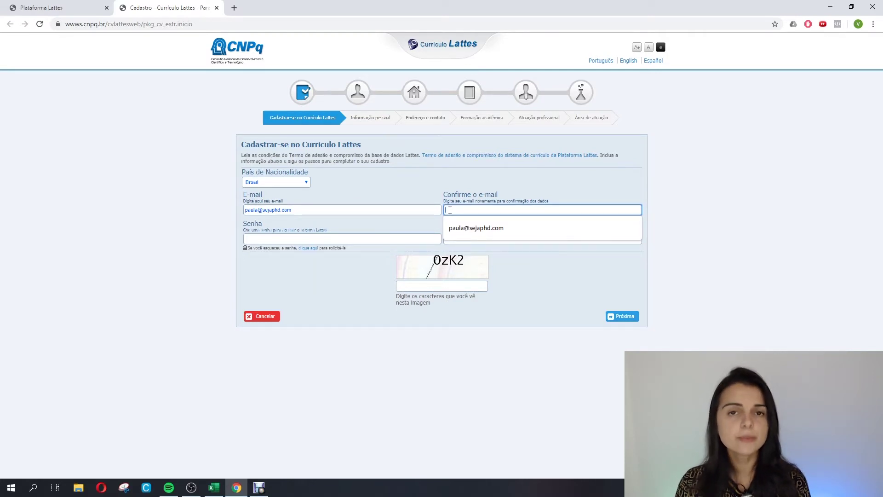
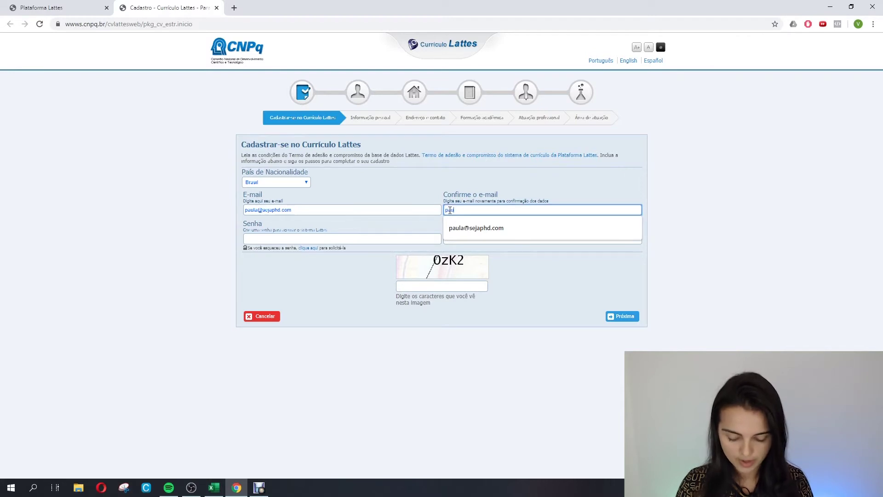
double_click(450, 211)
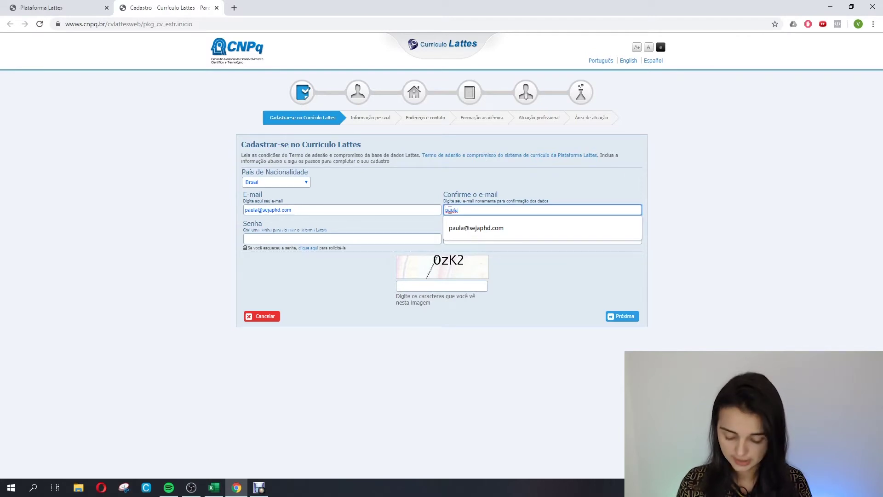
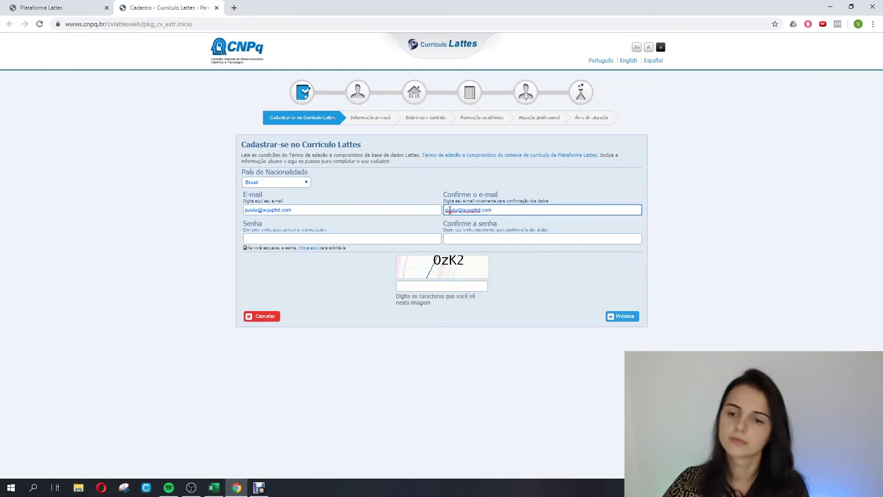
Enter the account password in Senha and again in Confirme a senha.
click(387, 240)
text(••)
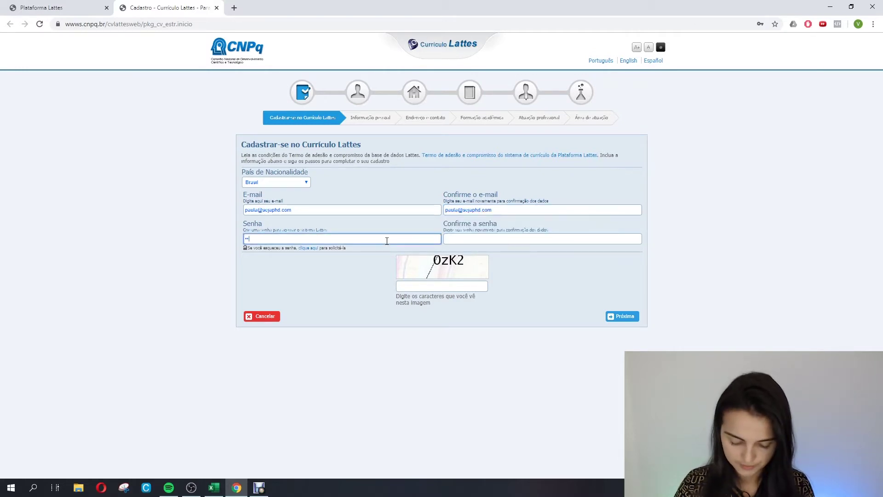
text(••••••)
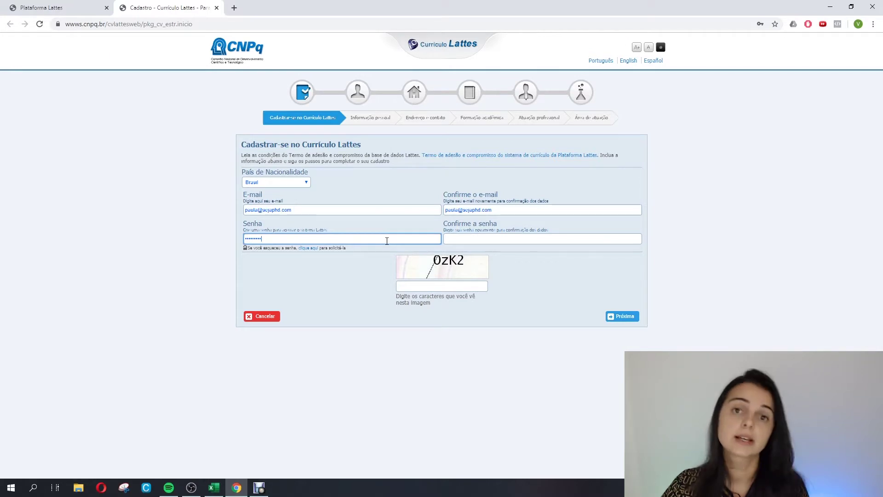
click(464, 240)
text(•••••)
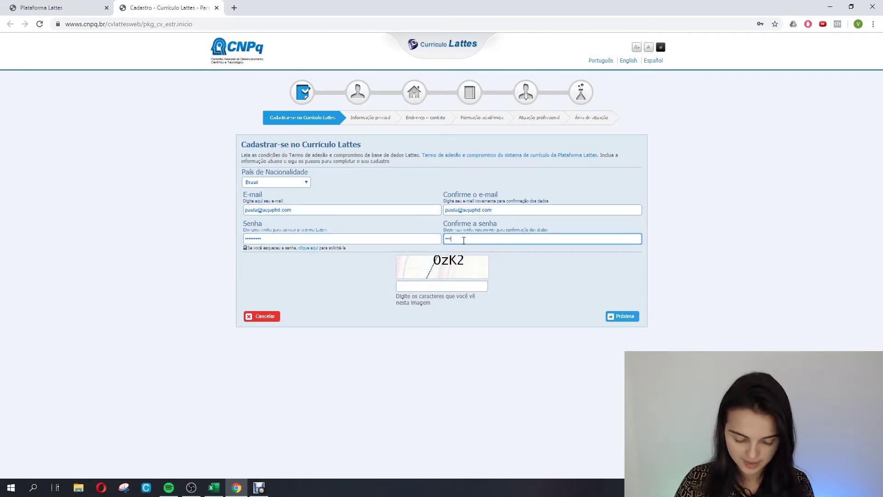
text(•)
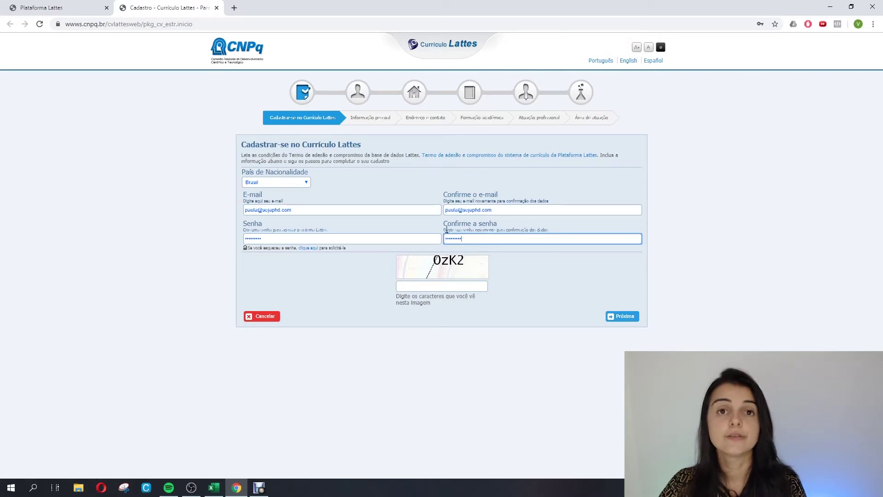
click(458, 288)
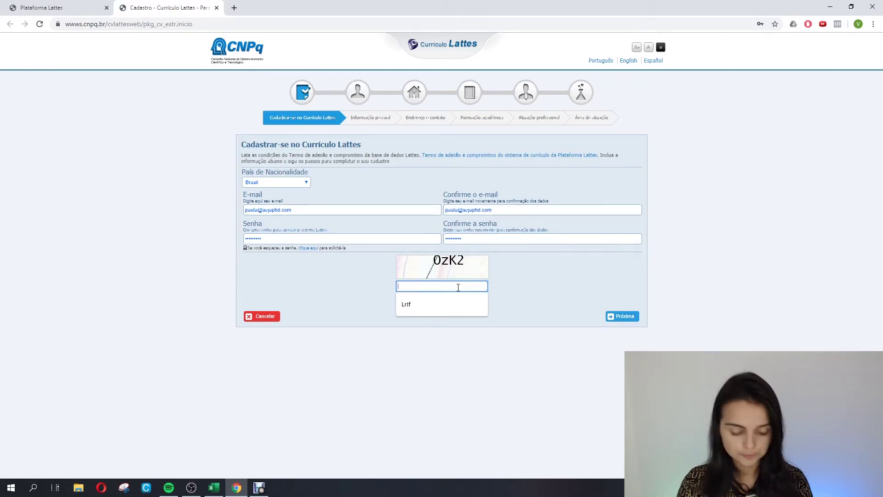
Enter the verification image characters, correct the wrong first character after the warning, and advance.
text(0zK2)
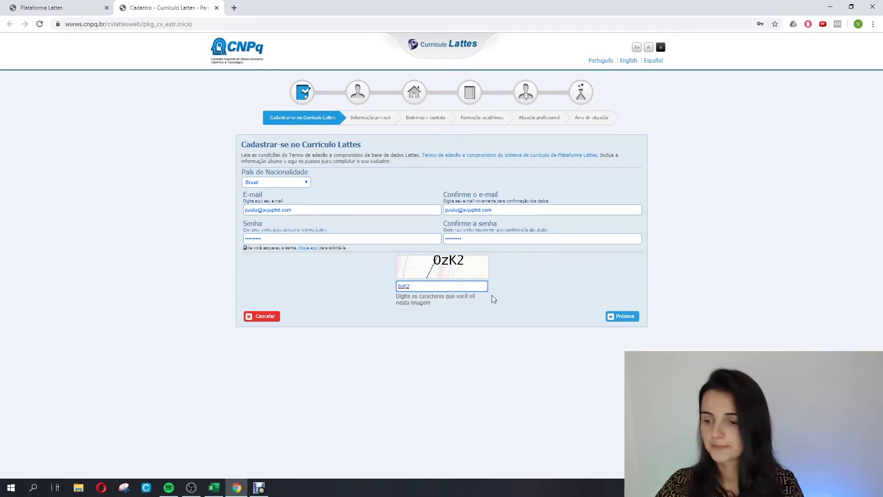
click(622, 316)
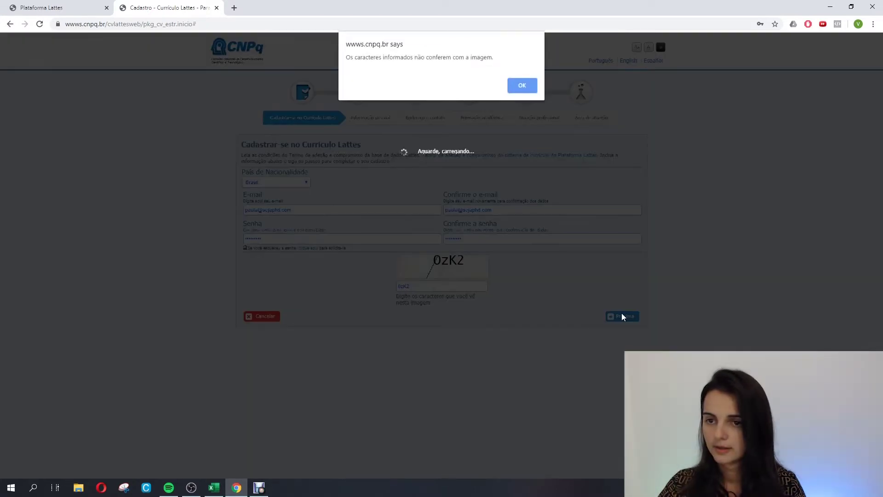
click(522, 85)
click(421, 282)
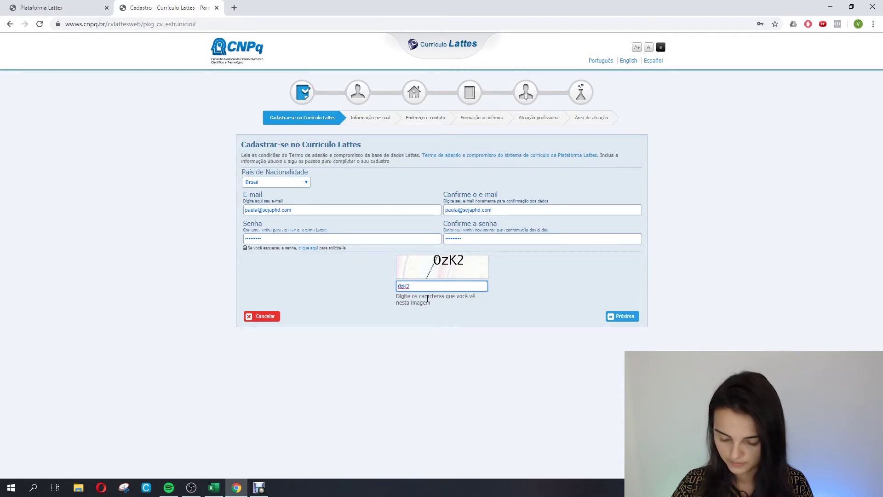
key(BackSpace)
text(O)
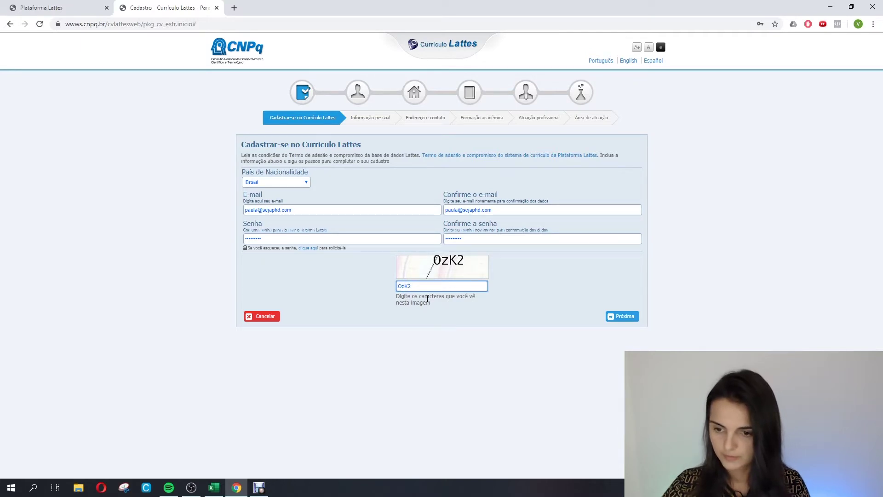
click(626, 317)
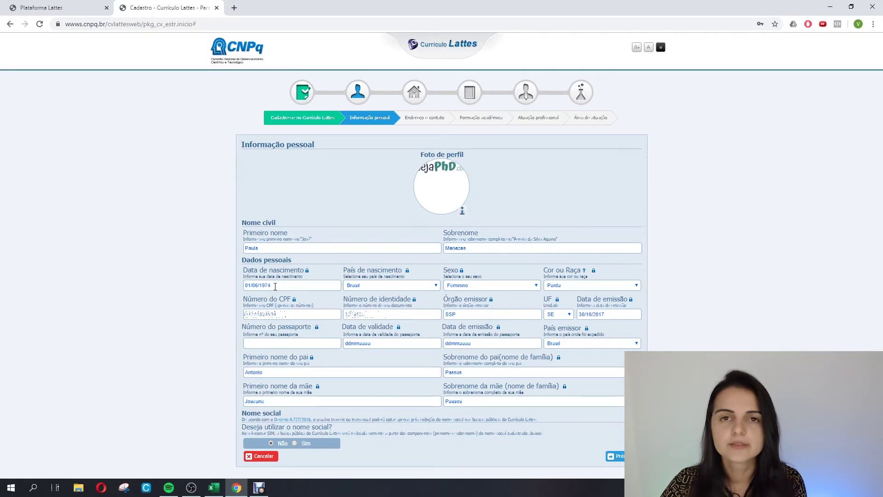
Keep Brasil as birth country and Feminino as sex, check CPF and identity fields, and continue.
click(368, 286)
click(363, 283)
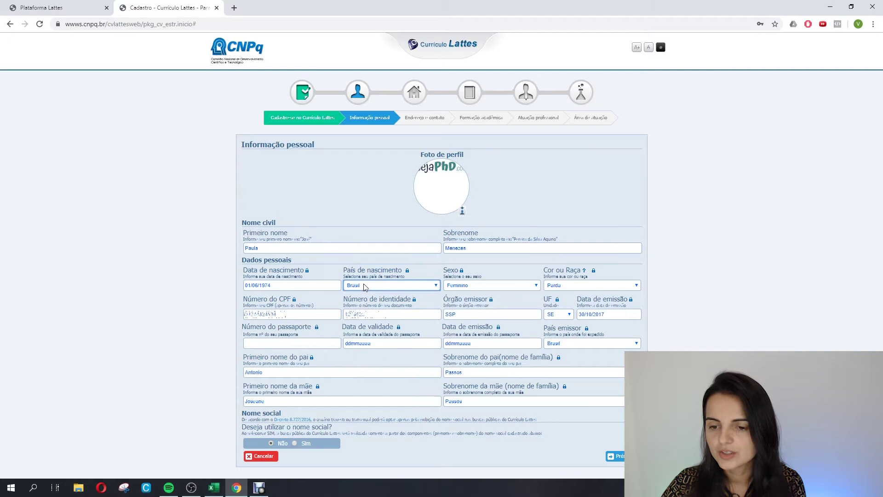
click(486, 286)
click(486, 286)
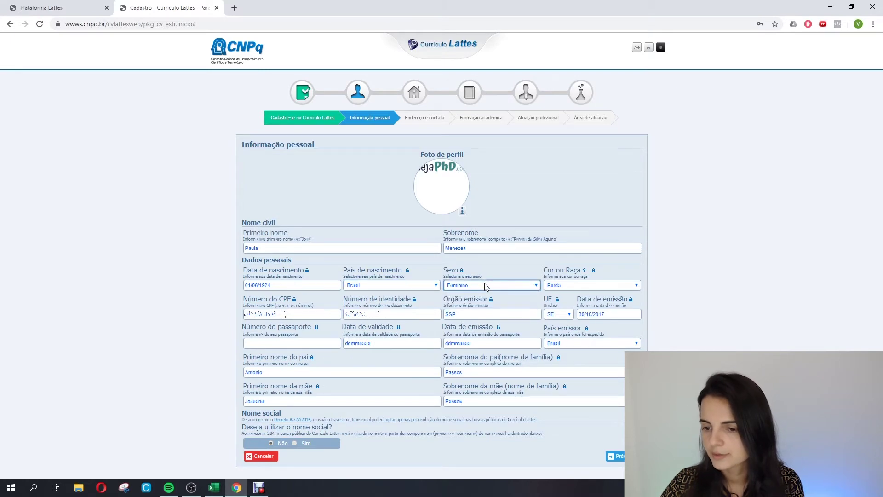
click(567, 287)
click(289, 314)
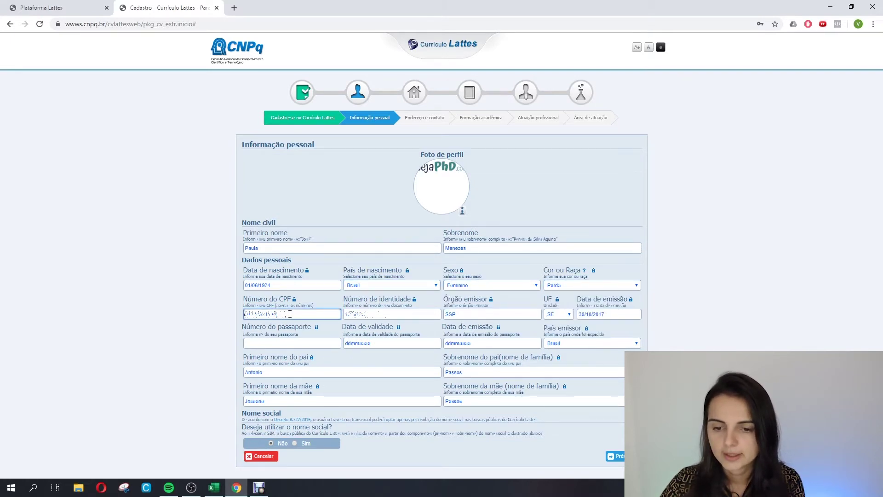
click(378, 314)
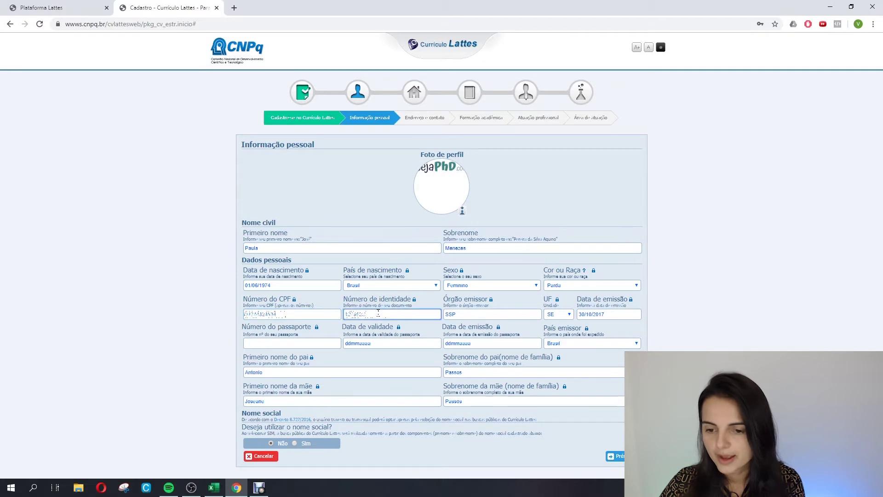
click(477, 315)
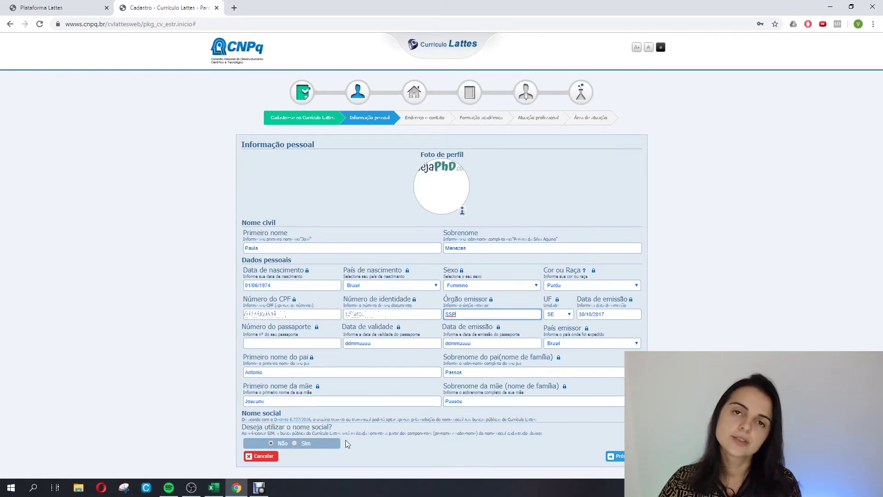
click(621, 459)
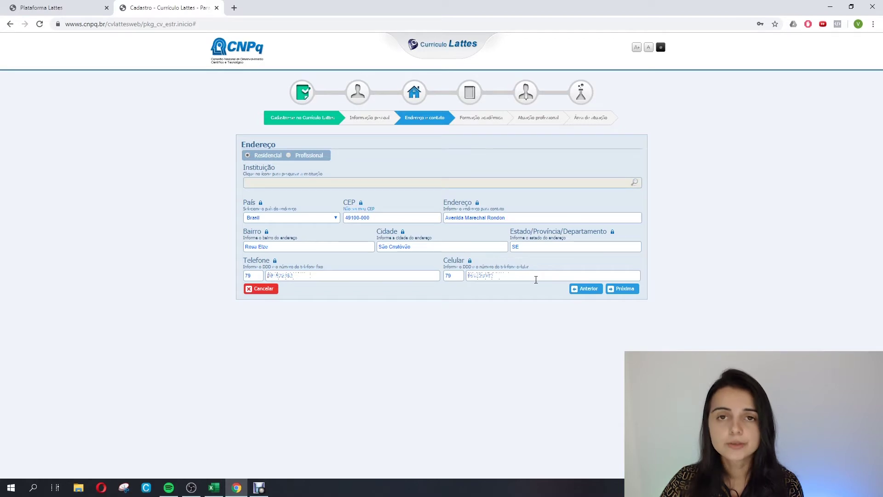
Accept the pre-filled address and contact details and continue to Formação acadêmica.
click(619, 290)
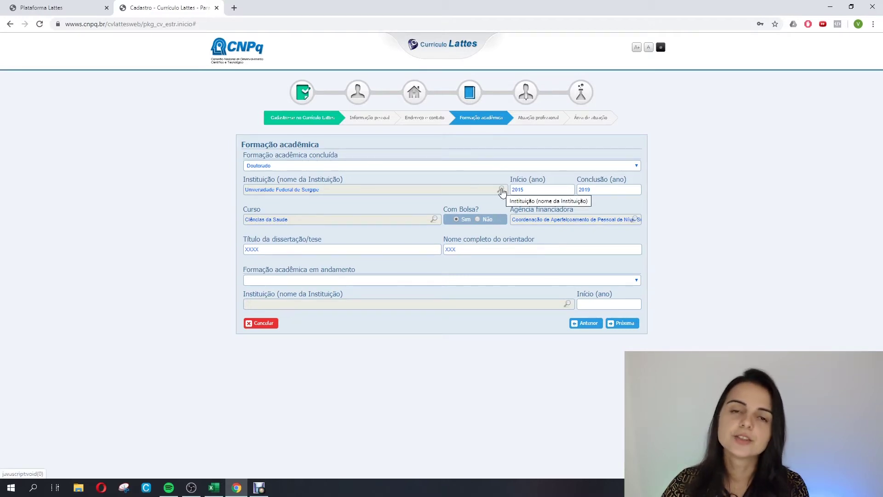
Search 'ufs' and pick Universidade Federal de Sergipe (SE) as the doctorate's institution.
click(501, 191)
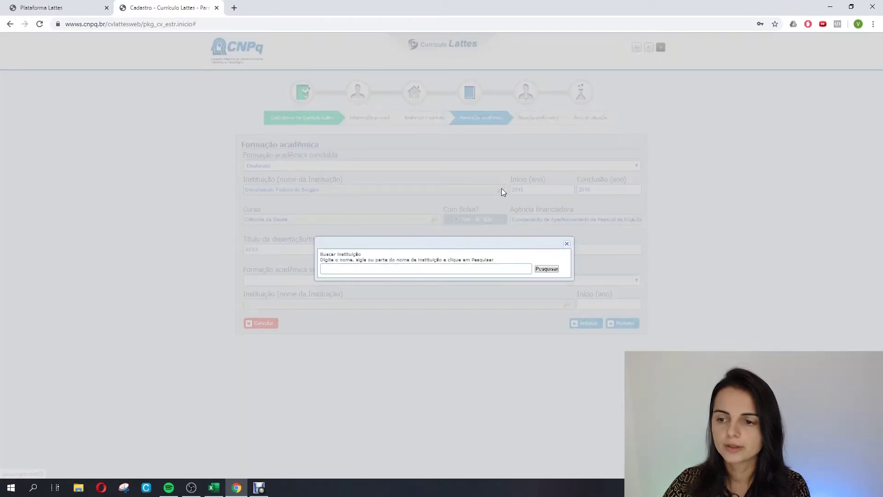
click(440, 268)
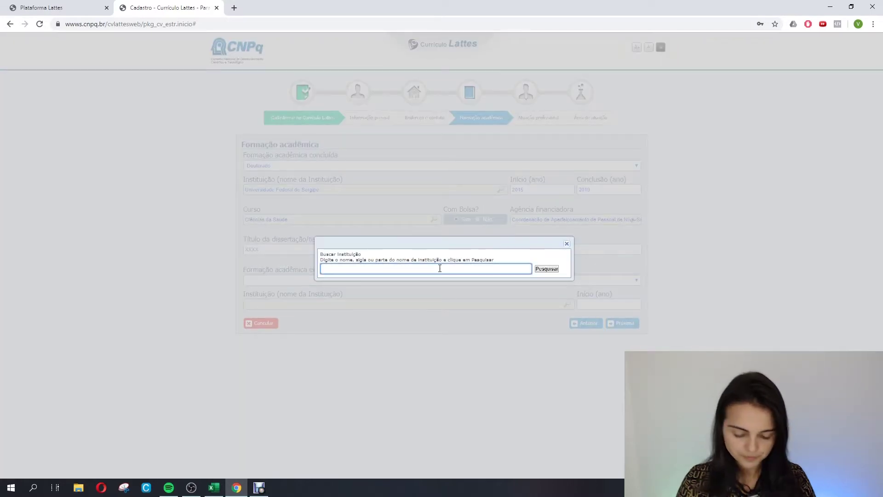
text(ufs)
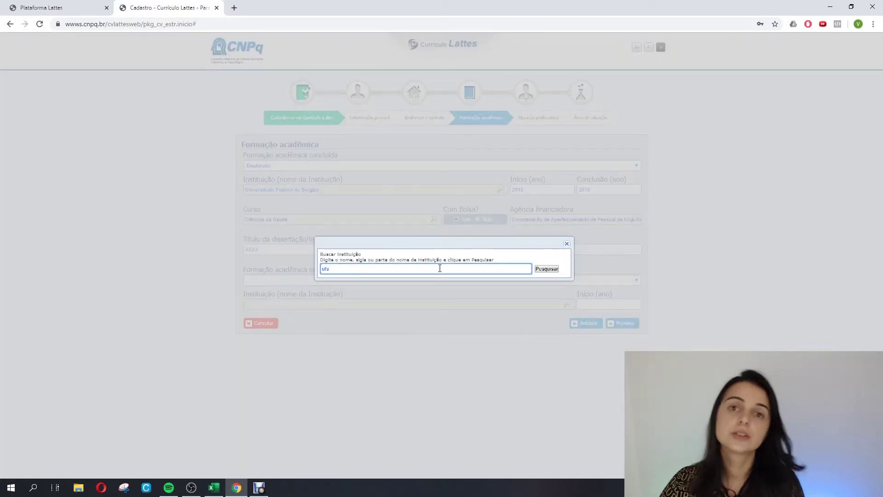
click(548, 271)
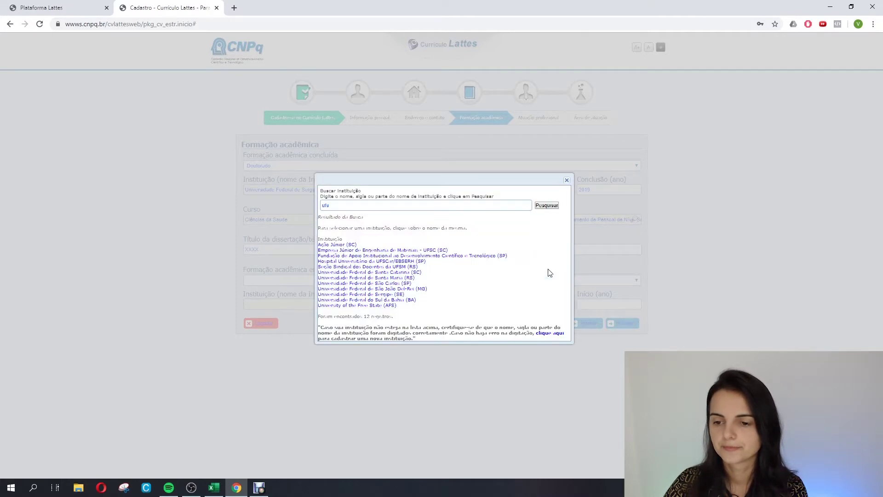
click(375, 294)
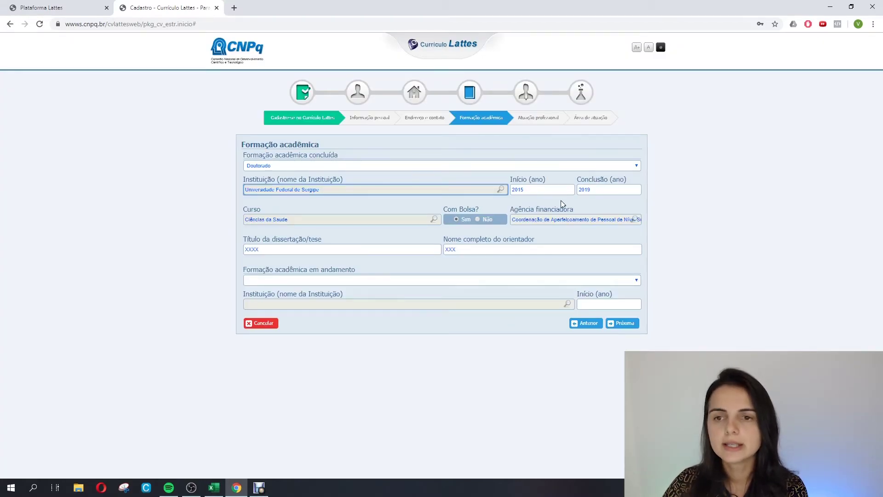
click(435, 220)
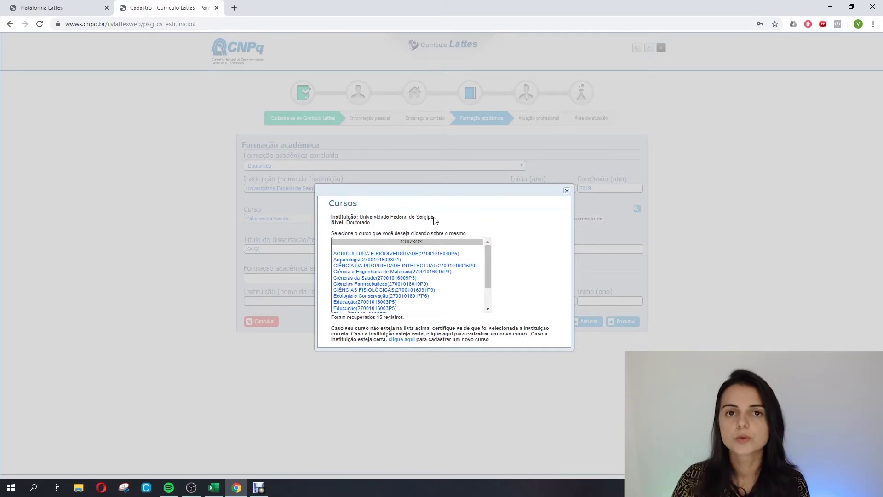
Choose Ciências da Saúde as the doctoral course and CAPES as funding agency.
click(355, 278)
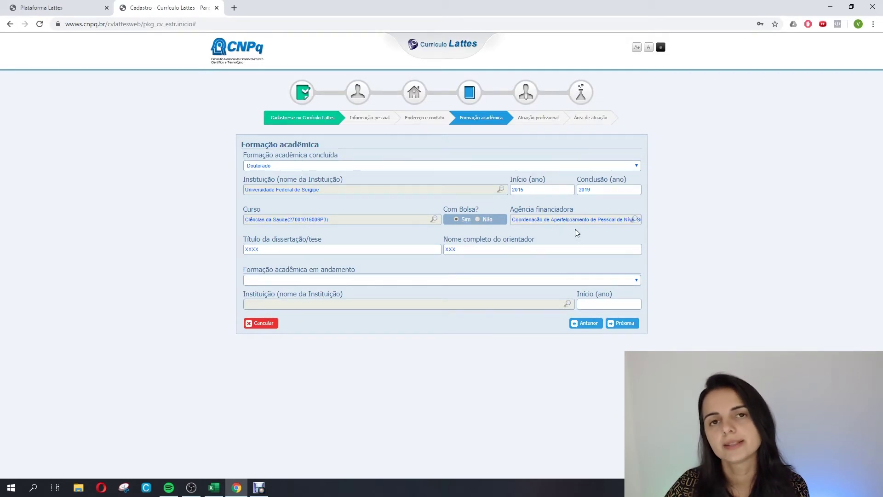
click(636, 220)
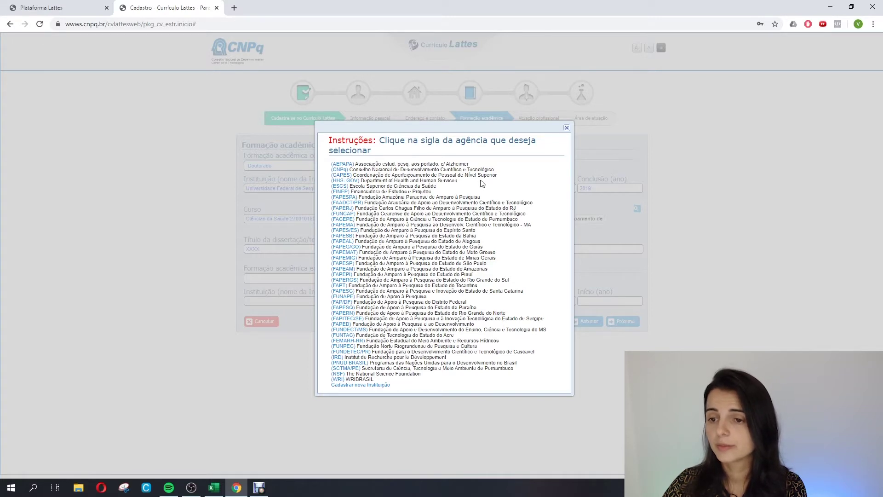
click(343, 175)
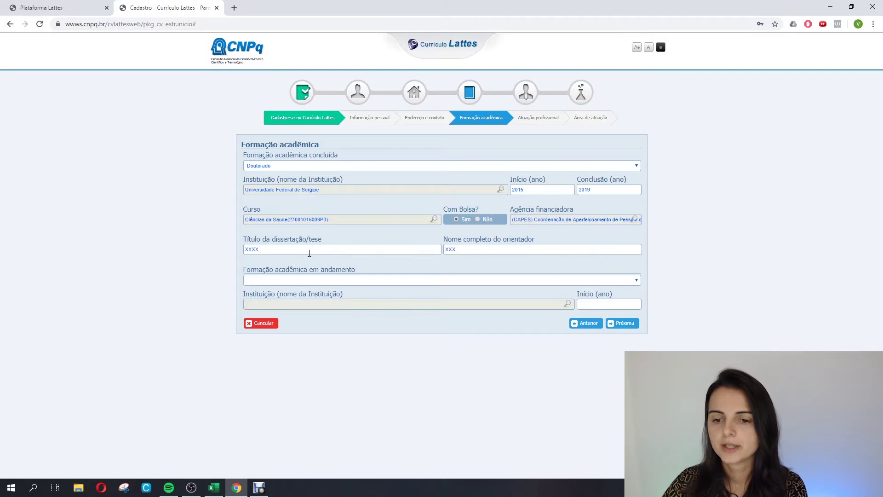
Replace the XXXX thesis title with 'Desenvolvimento'.
drag(310, 253, 206, 250)
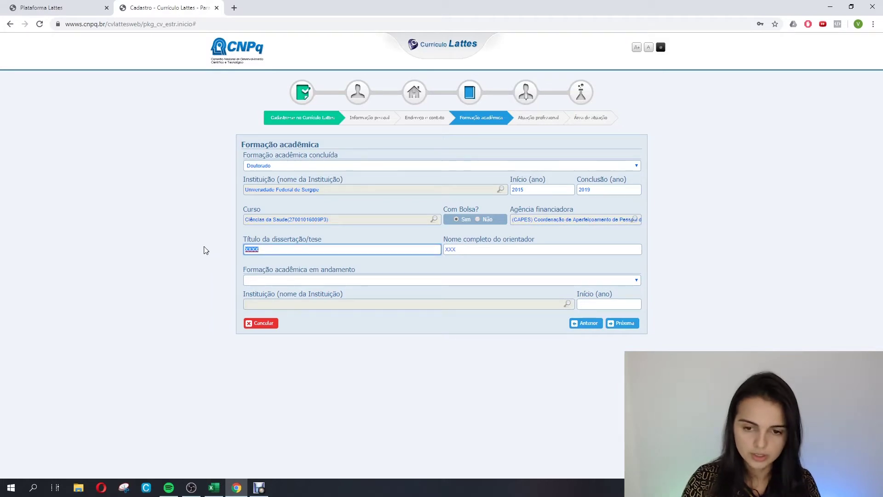
text(d)
key(BackSpace)
text(Dea)
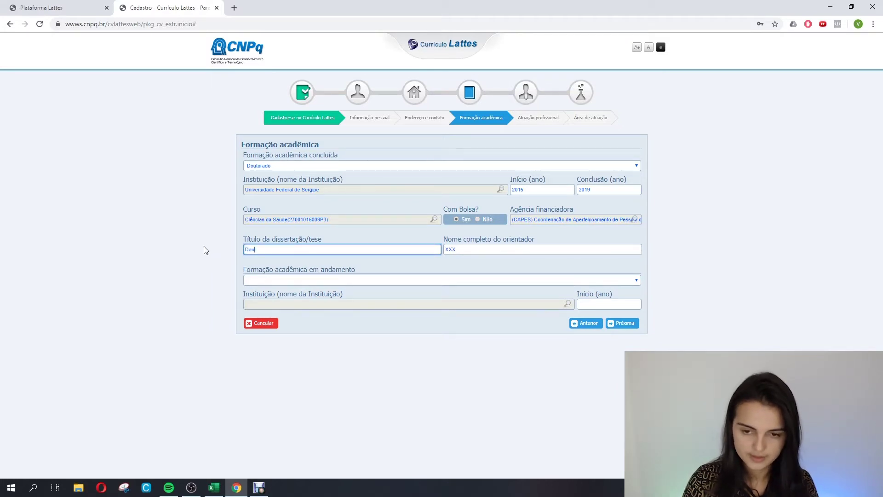
text(e)
text(nvolvimento)
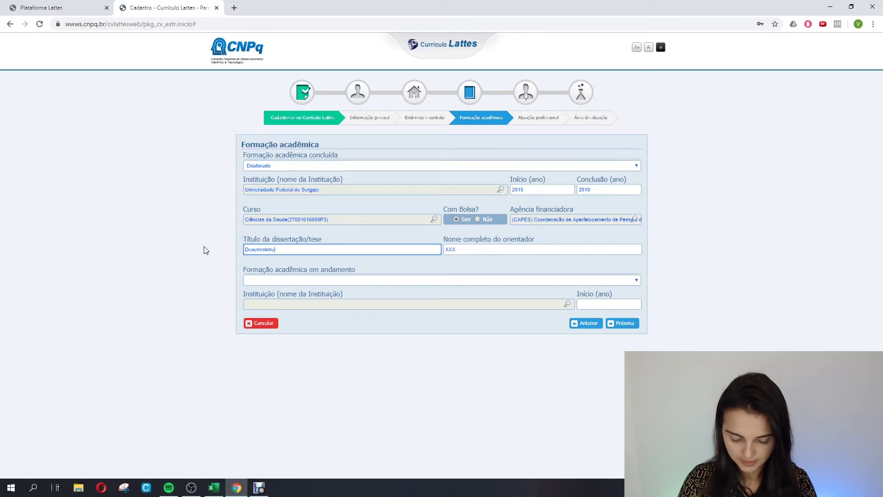
key(BackSpace)
key(BackSpace)
key(BackSpace)
key(BackSpace)
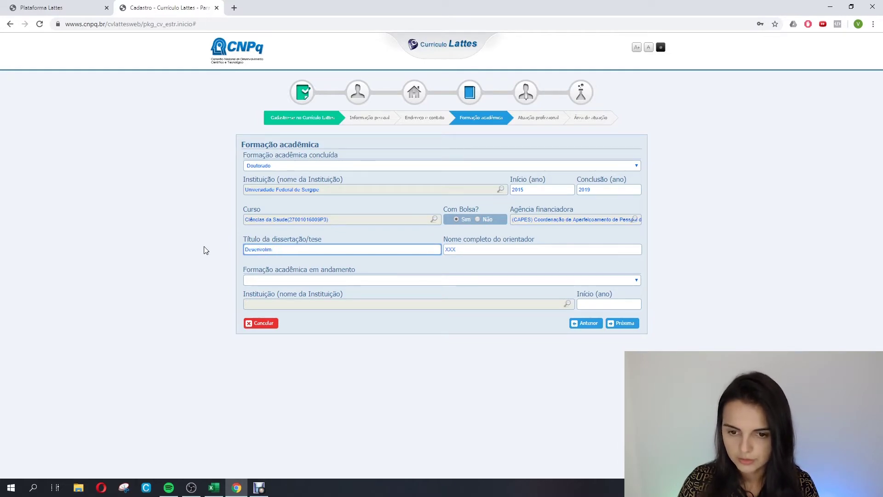
text(imento)
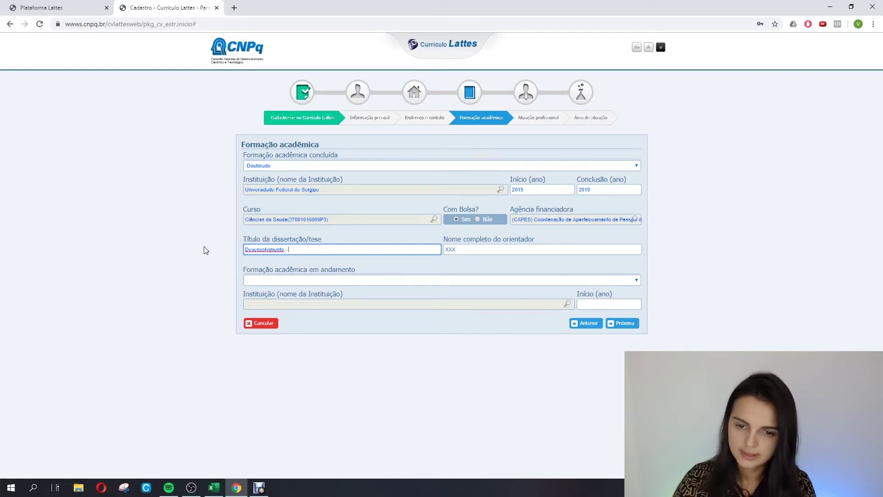
Enter the advisor's name, leave Formação em andamento empty, and continue to Atuação profissional.
click(475, 251)
text(A)
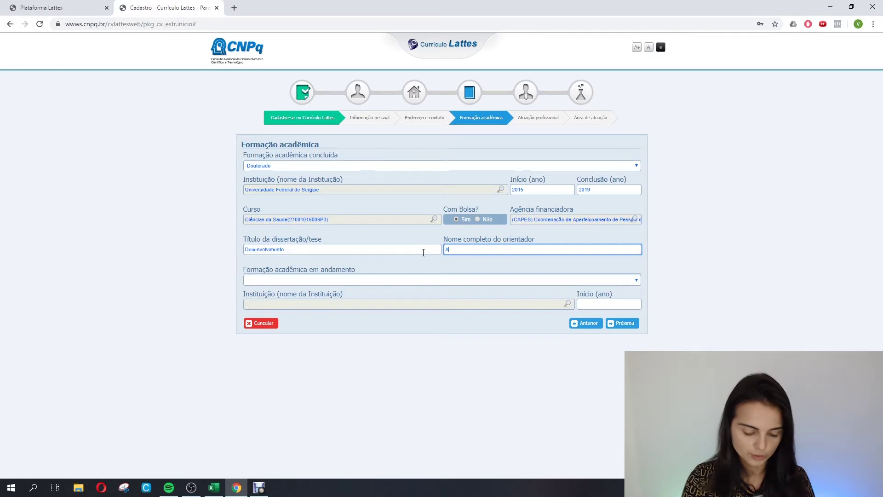
text(driano)
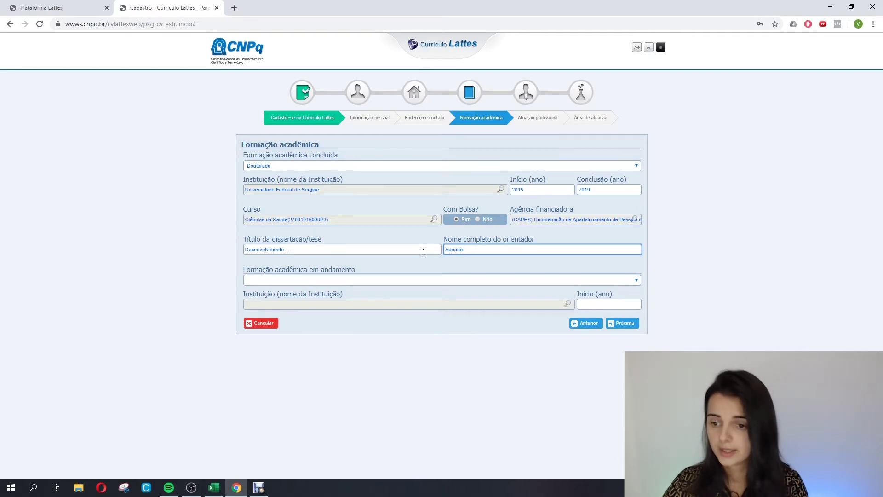
click(367, 285)
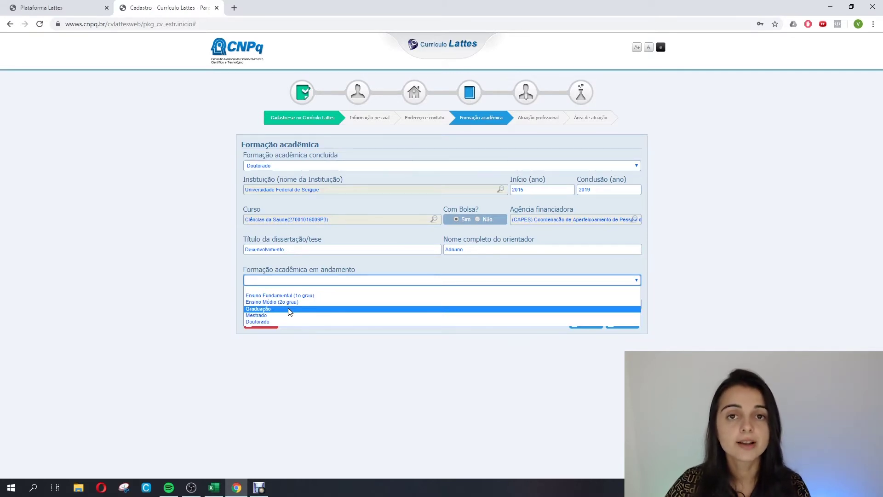
click(503, 376)
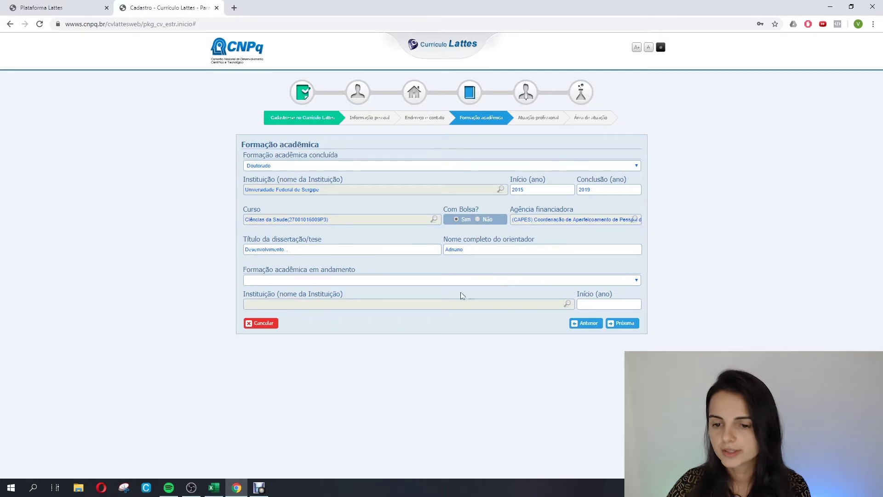
click(623, 323)
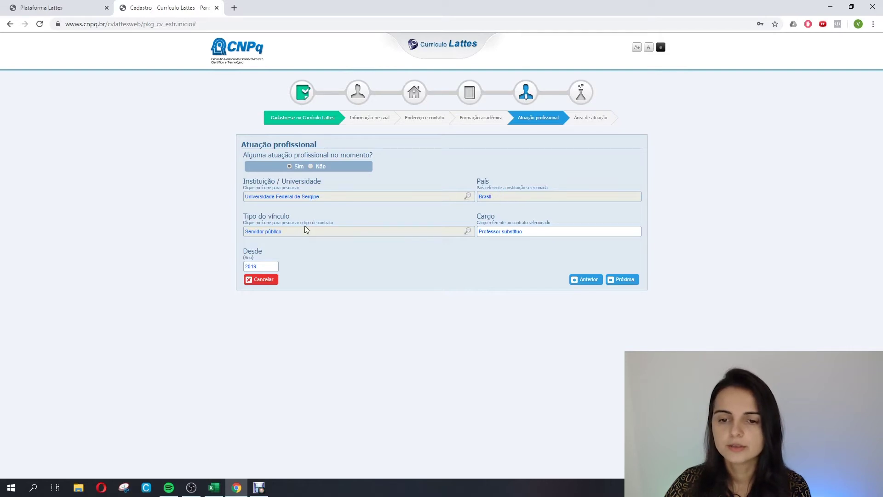
Correct the Cargo to 'Professora substituta' and continue to Área de atuação.
click(536, 232)
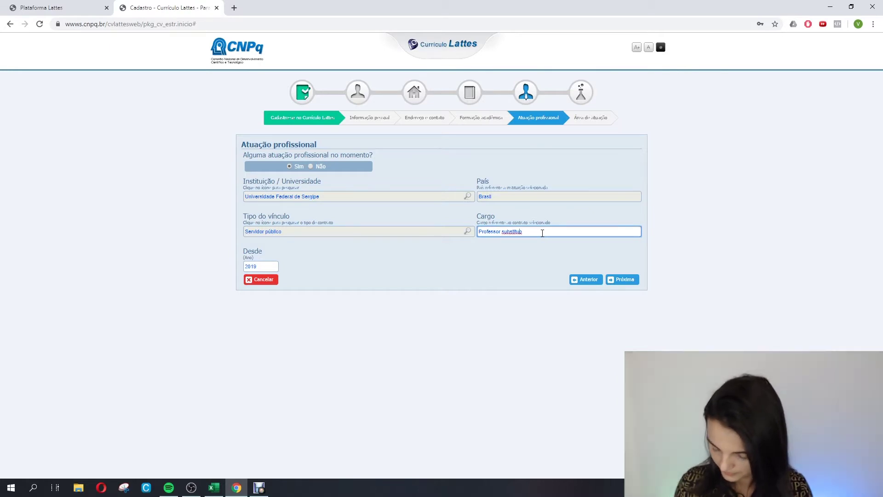
text(o)
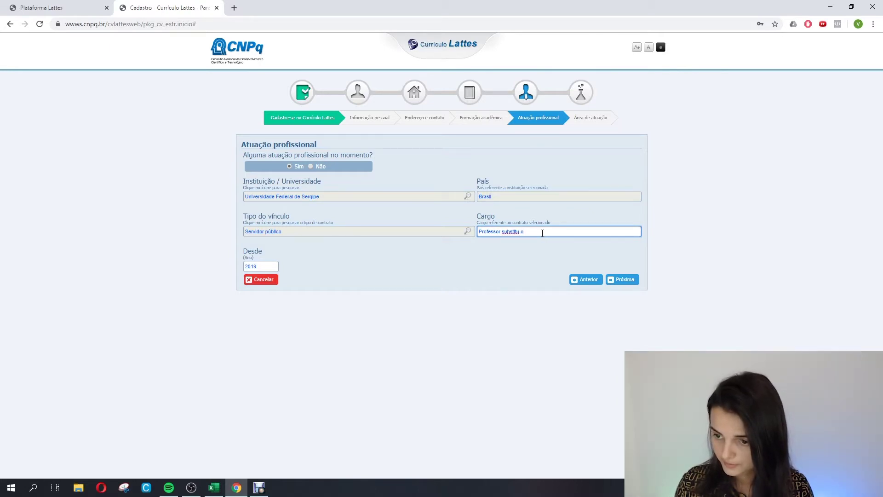
text(t)
key(BackSpace)
key(BackSpace)
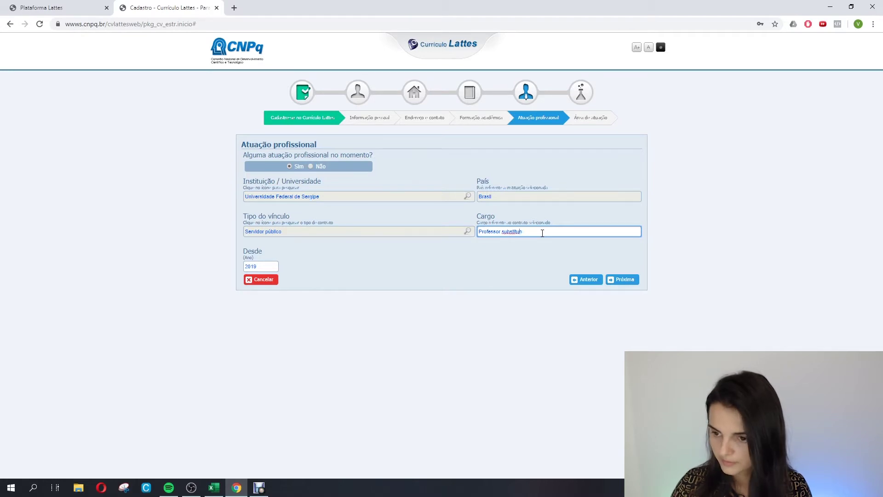
click(529, 230)
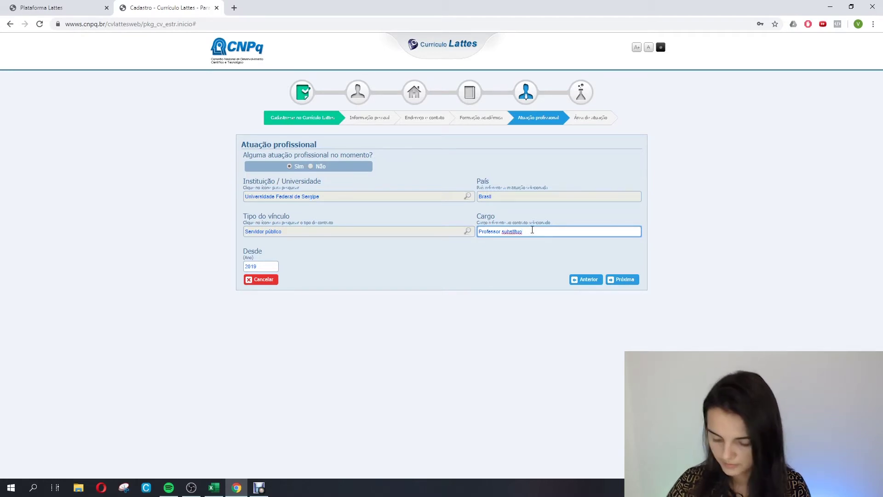
key(BackSpace)
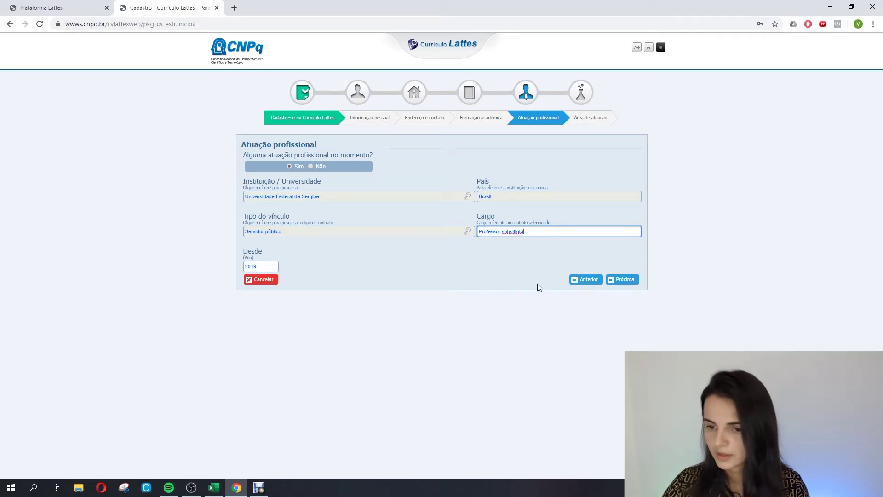
click(502, 232)
text(a)
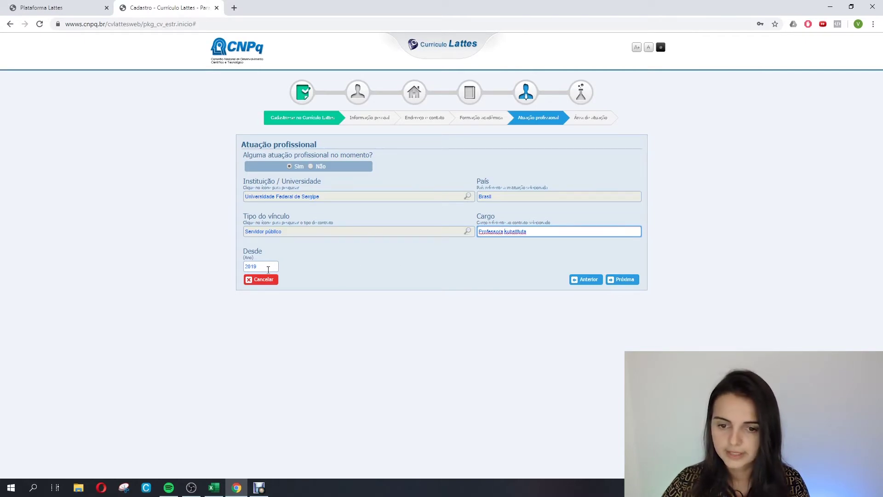
click(623, 279)
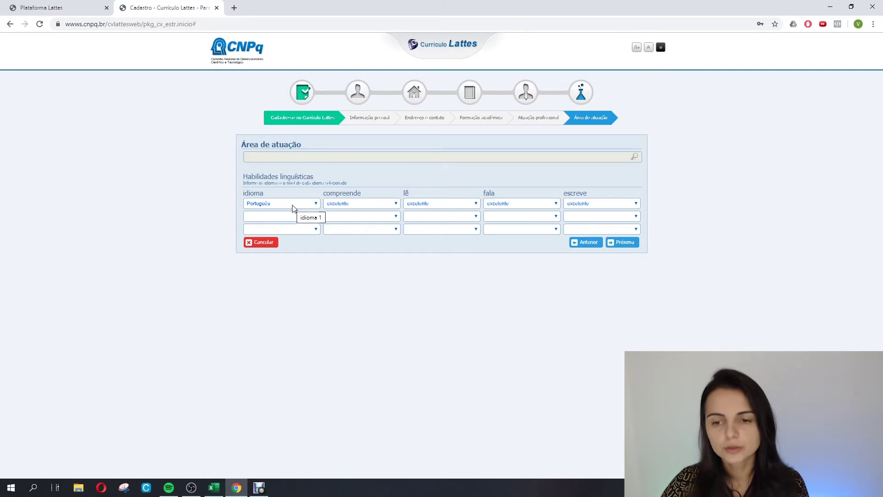
Keep Português rated excelente for understanding, reading, speaking and writing.
click(358, 204)
click(359, 204)
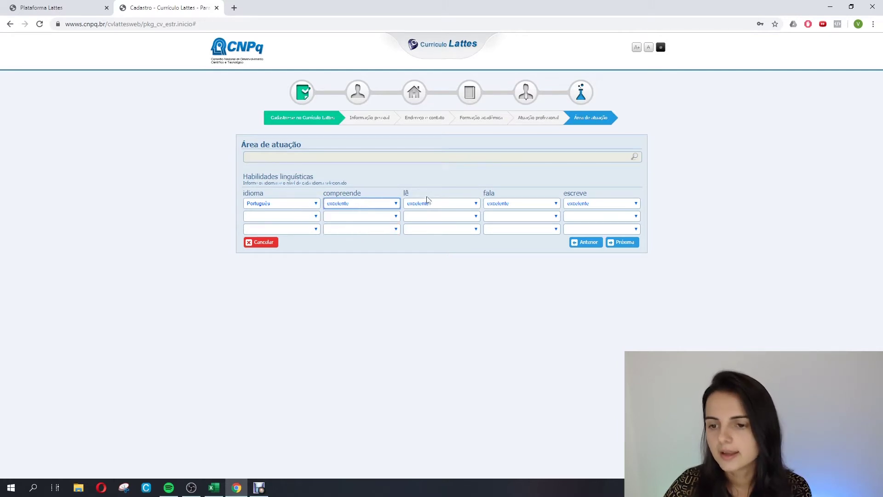
click(428, 203)
click(522, 202)
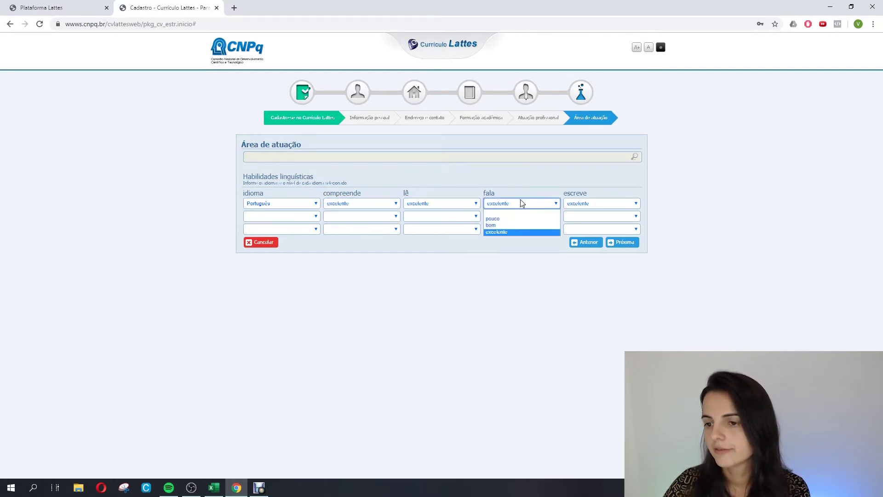
click(605, 203)
click(605, 203)
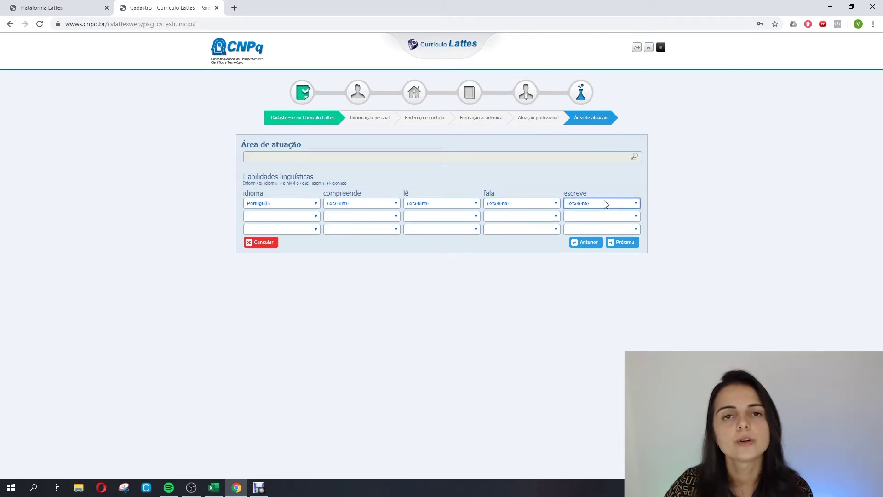
Add Inglês: excelente understanding and reading, bom speaking and writing.
click(299, 216)
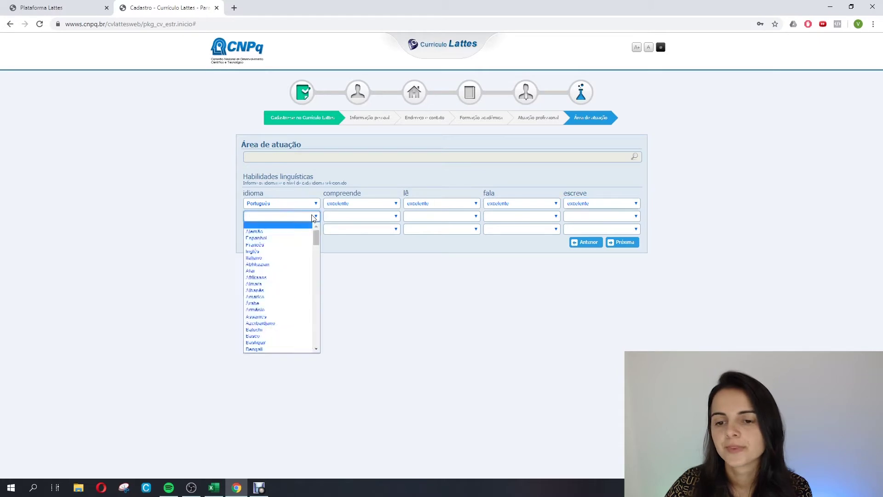
click(261, 250)
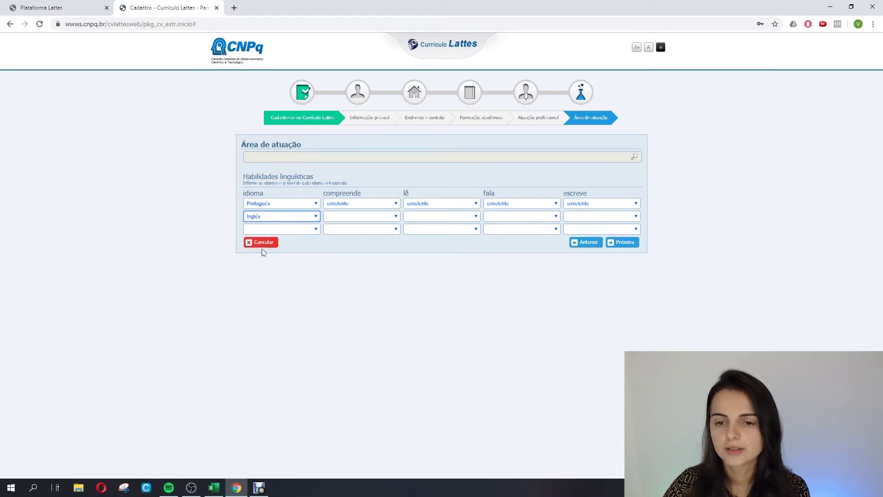
click(363, 217)
click(354, 244)
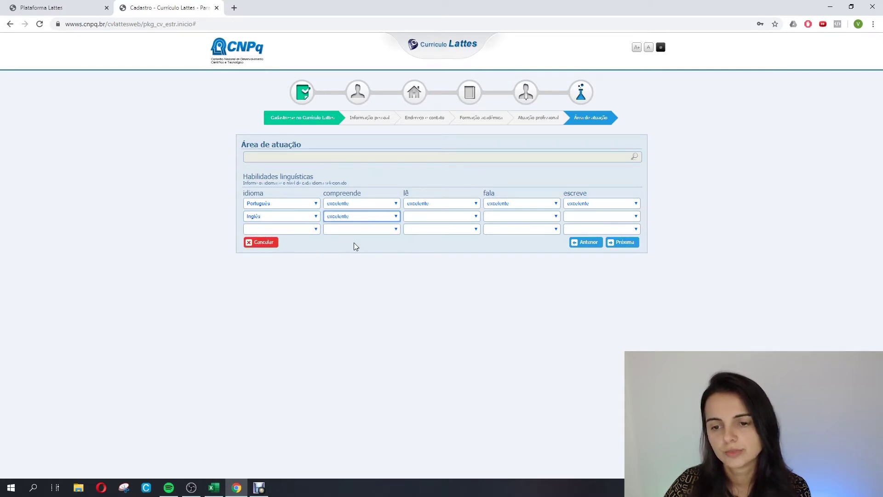
click(423, 216)
click(427, 245)
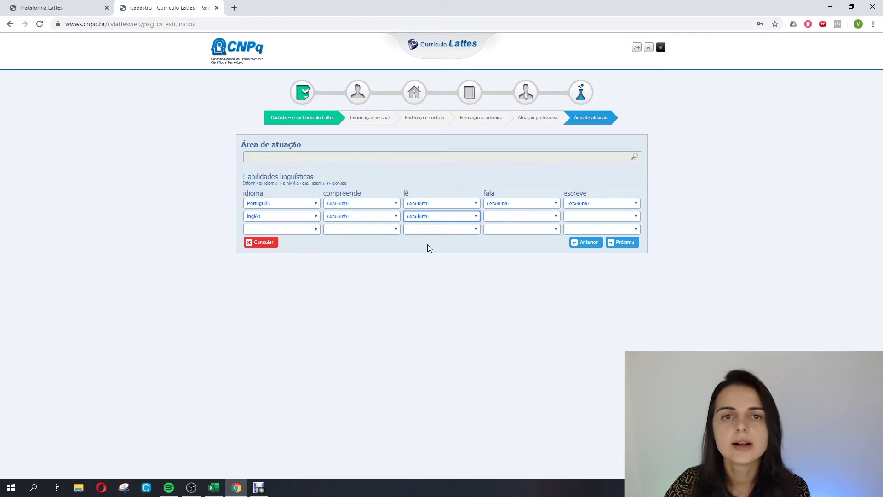
click(520, 217)
click(503, 237)
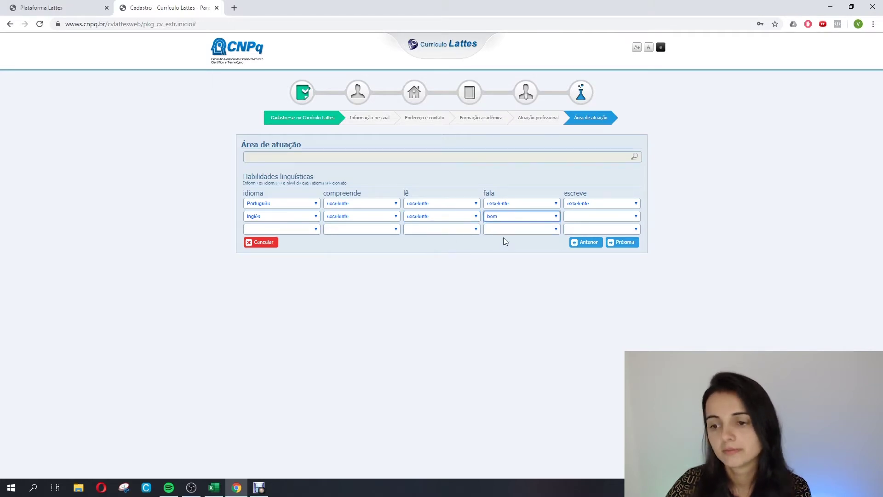
click(596, 216)
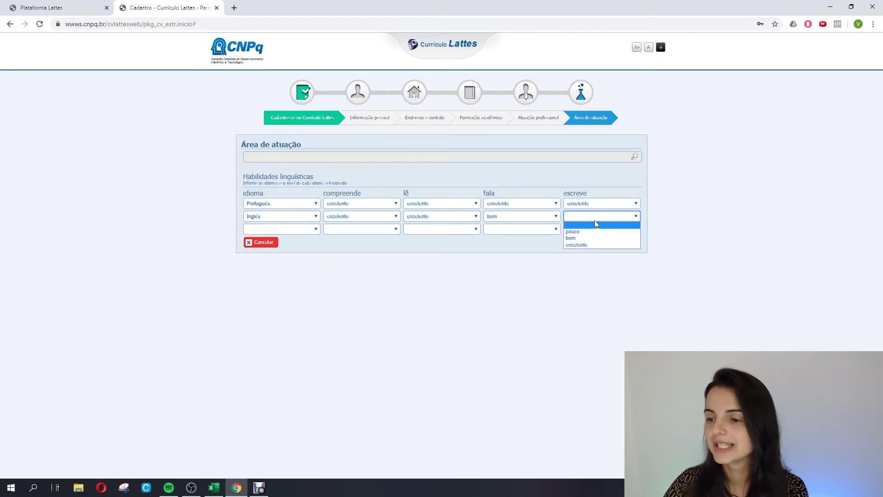
click(593, 239)
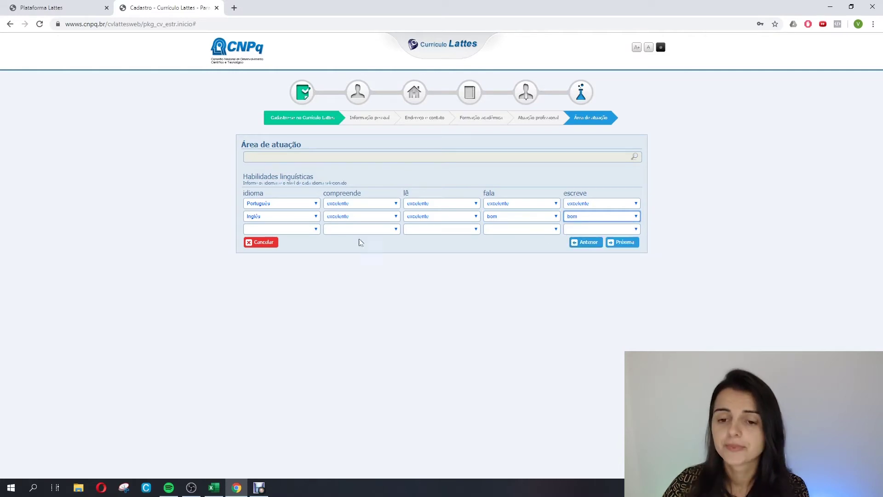
Add Espanhol: bom understanding and reading, pouco speaking and writing.
click(316, 229)
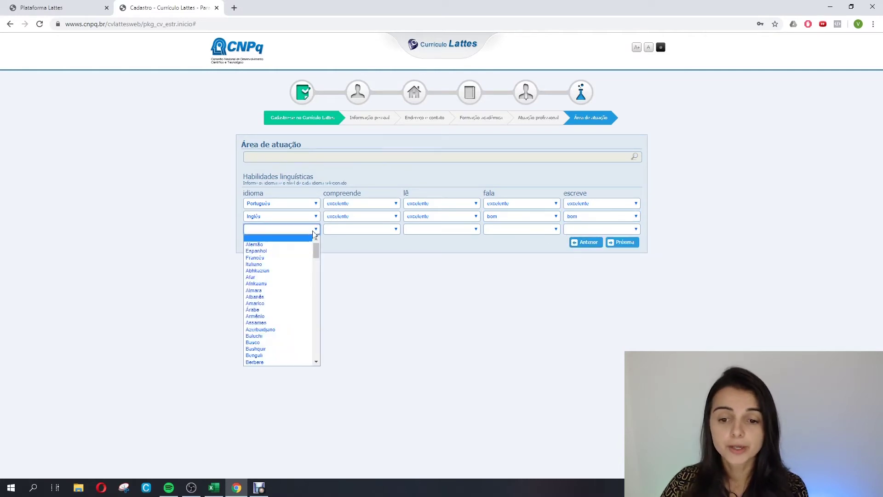
click(264, 251)
click(385, 229)
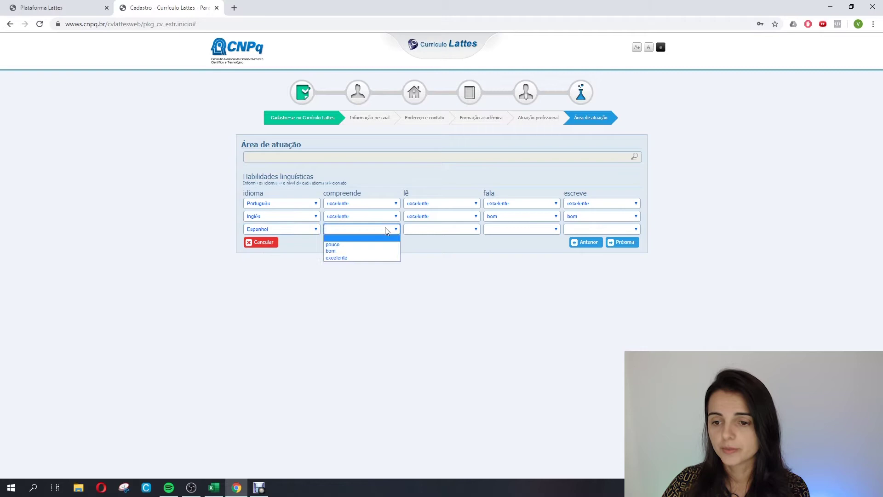
click(352, 251)
click(457, 231)
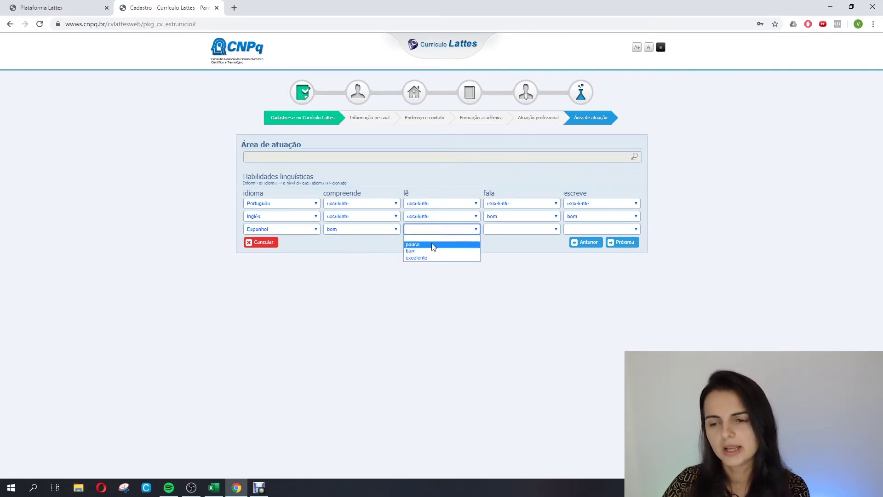
click(431, 243)
click(458, 231)
click(421, 251)
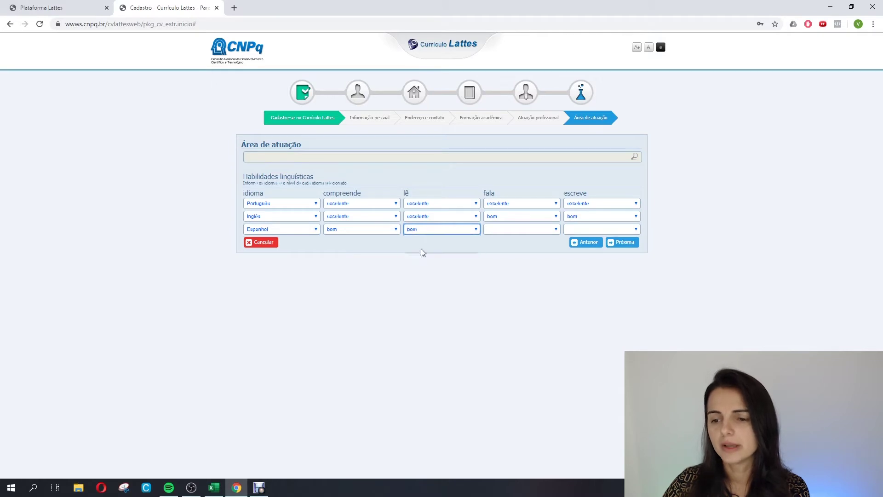
click(527, 230)
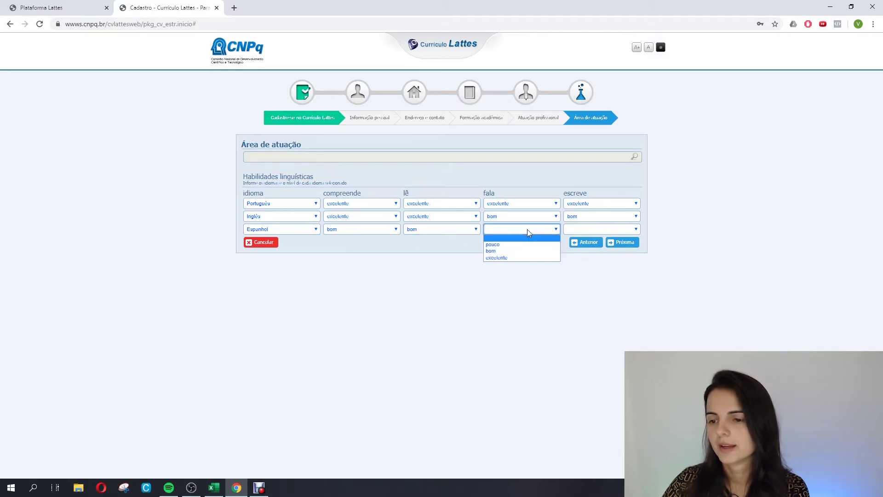
click(508, 244)
click(582, 230)
click(575, 241)
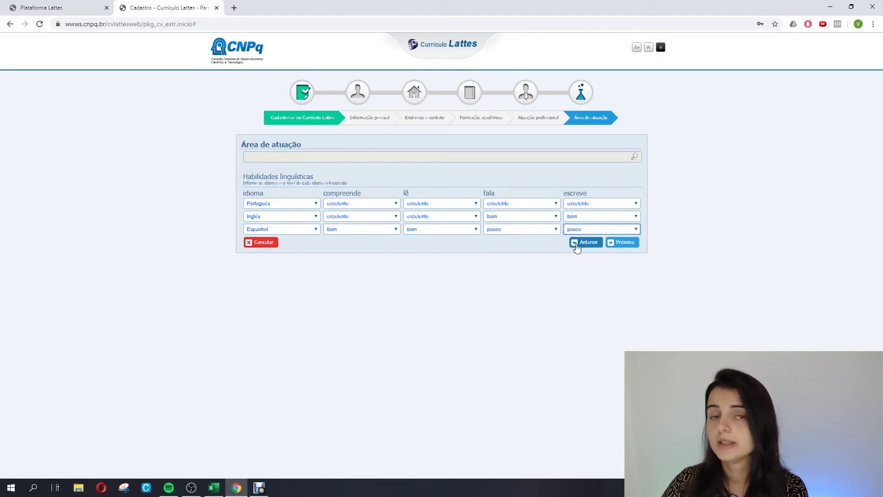
Accept the 'Li e estou de acordo com a declaração acima' submission declaration, then return to the lattes.cnpq.br home tab.
click(624, 242)
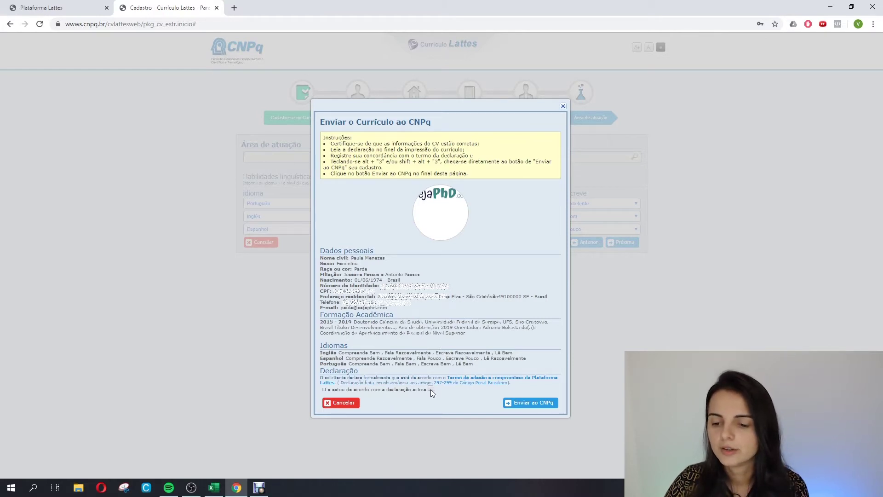
click(431, 389)
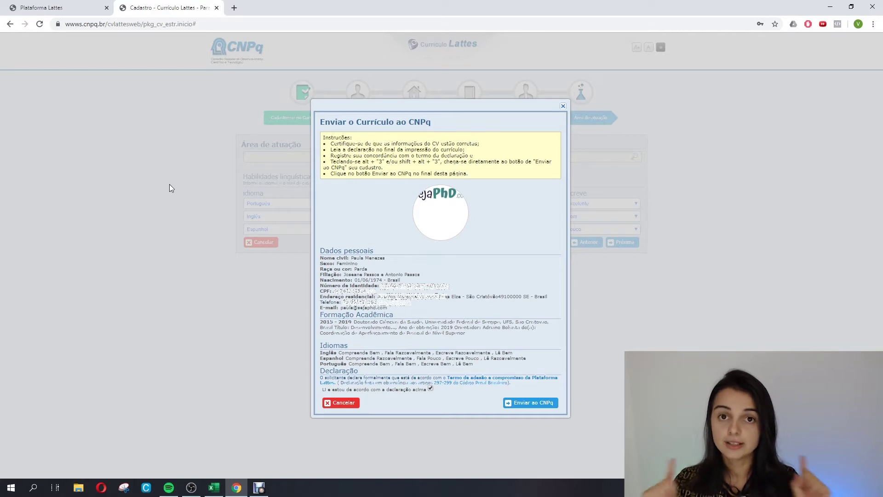
click(82, 10)
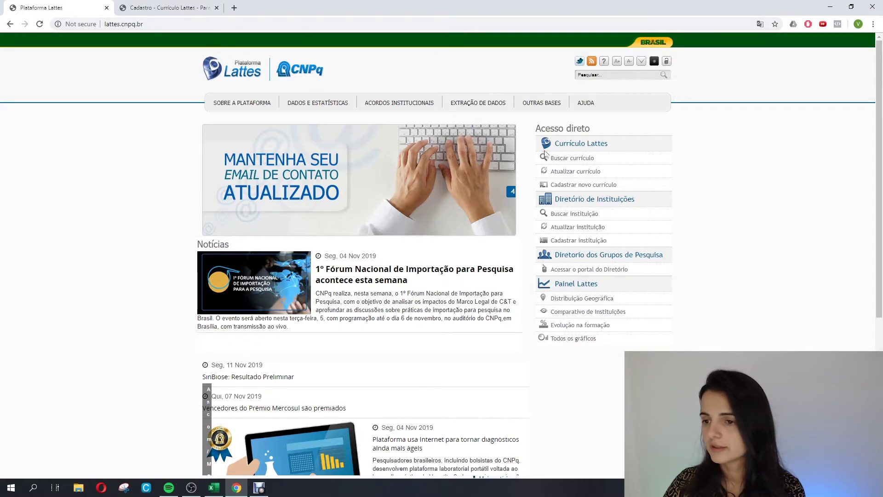
Log in through 'Atualizar currículo' and dismiss the account notice to reach Currículo Lattes.
click(561, 173)
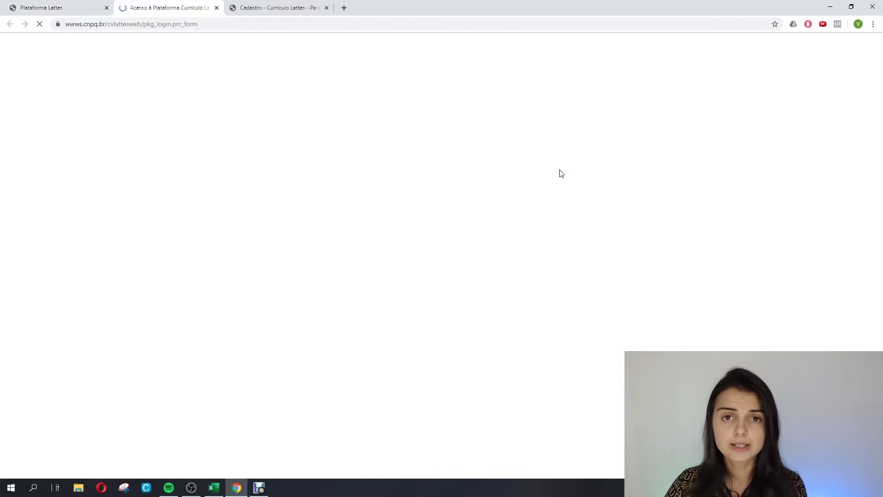
click(352, 116)
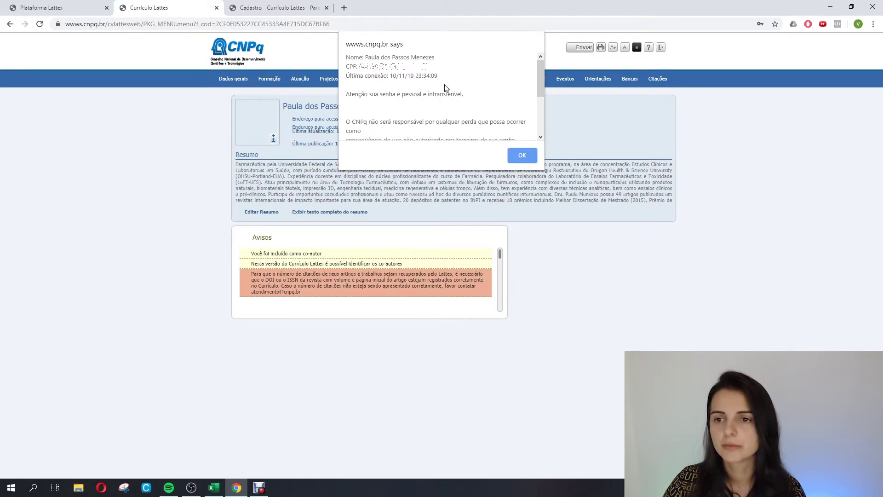
click(519, 154)
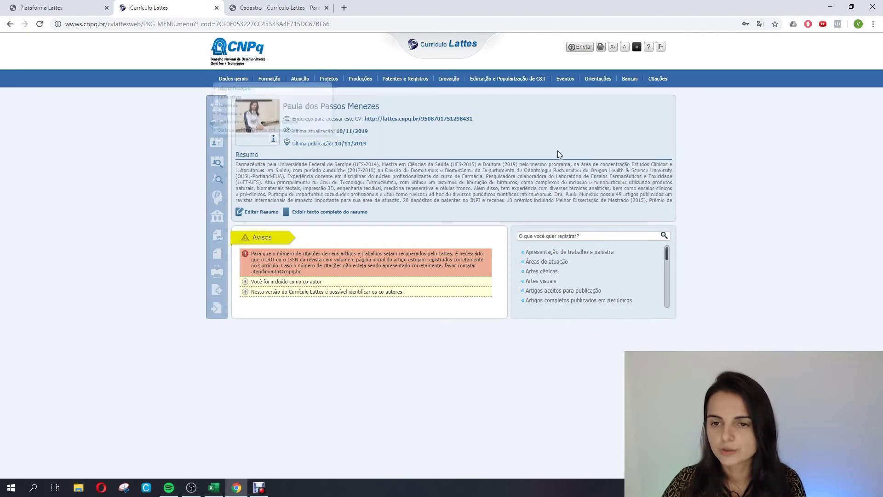
Delete all English text from the Resumo's Tradução box and save the summary.
click(257, 212)
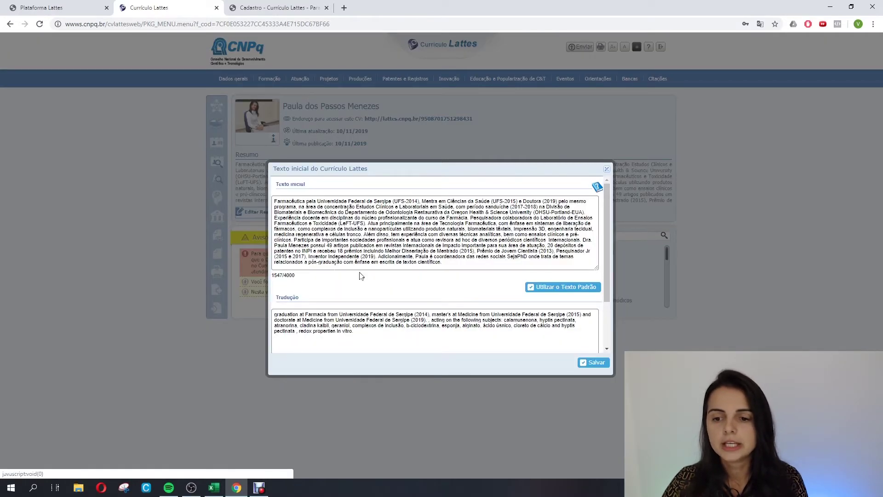
drag(354, 338, 268, 313)
key(Delete)
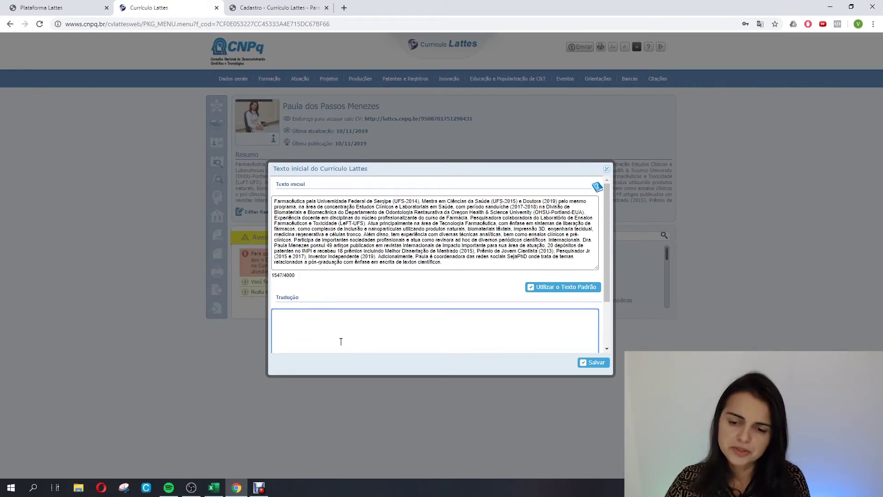
click(594, 362)
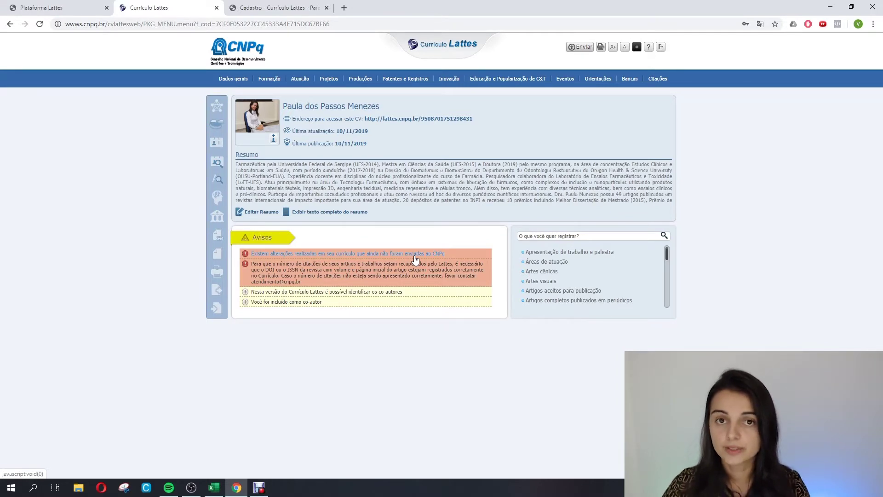
Review the Dados gerais Identificação record and close it.
mouse_move(239, 80)
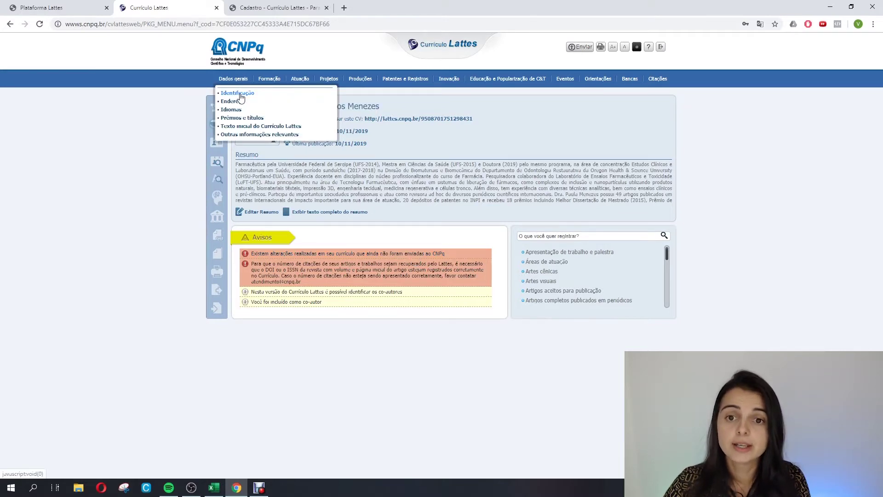
click(240, 94)
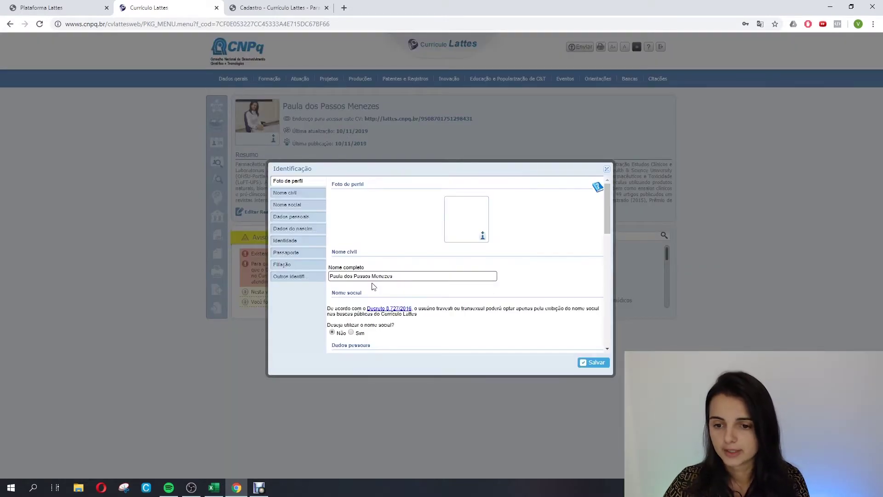
scroll(411, 304, down, 3)
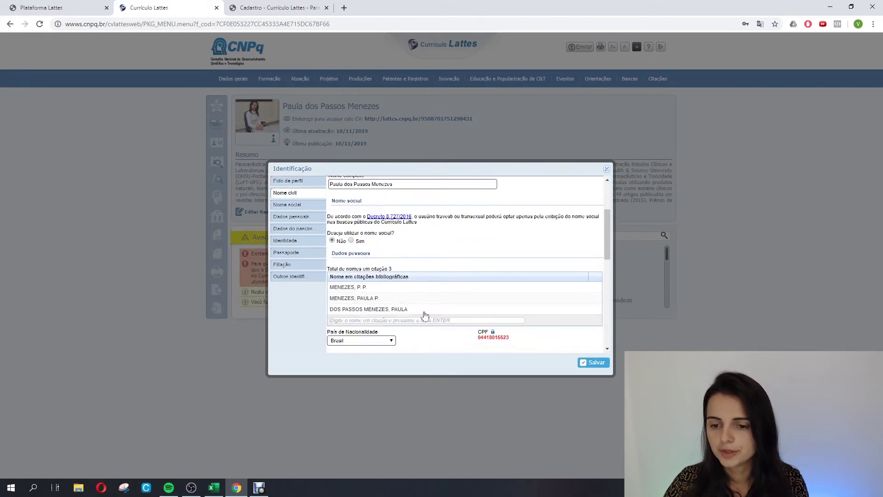
scroll(414, 300, down, 10)
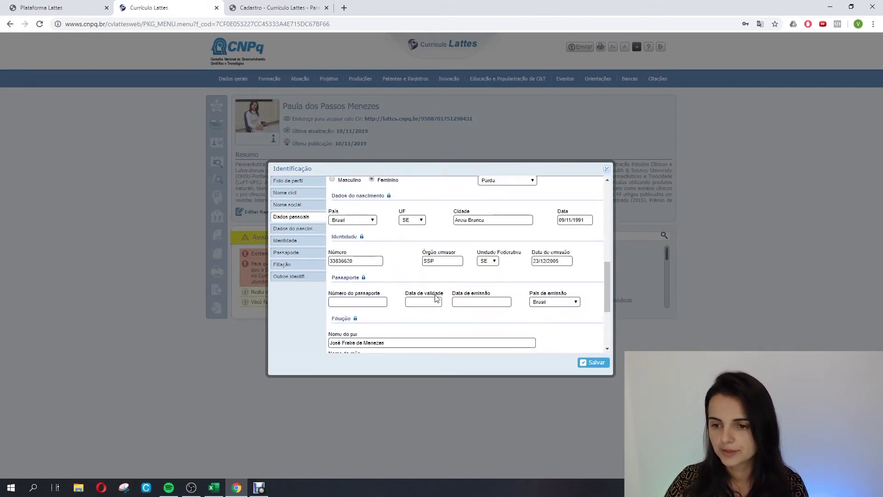
scroll(435, 297, up, 15)
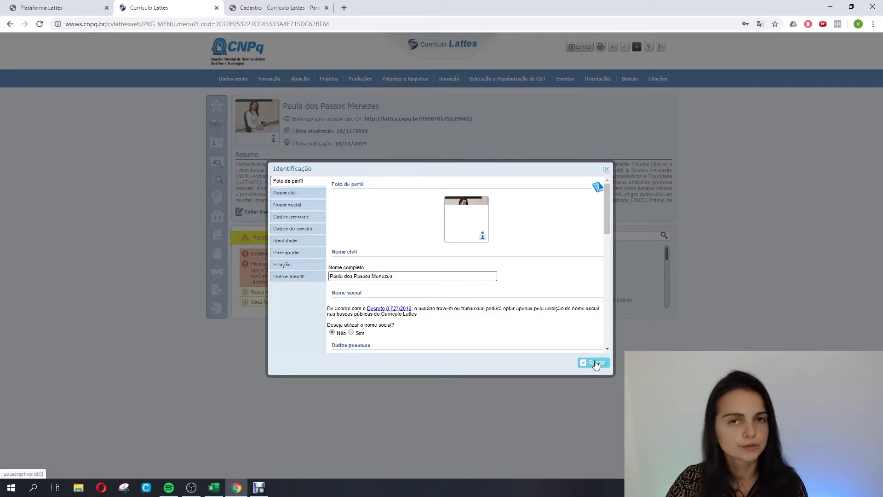
click(607, 169)
Review the Endereço record and save it unchanged.
mouse_move(234, 79)
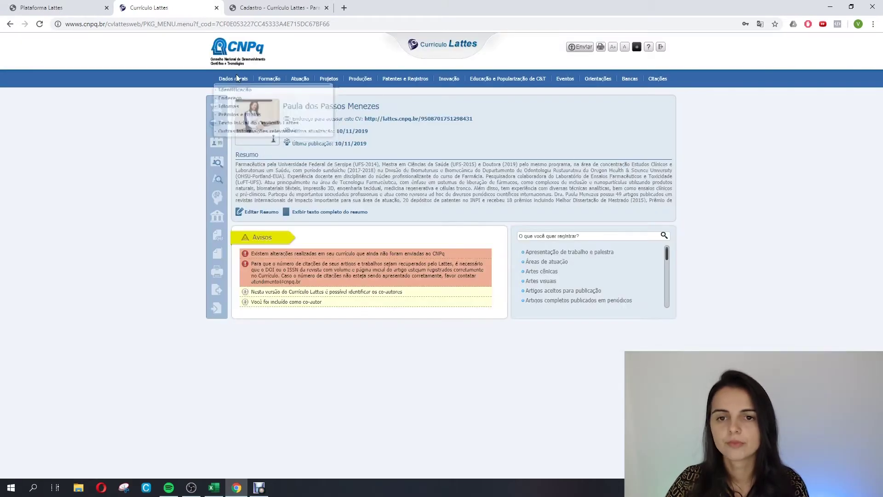
click(233, 103)
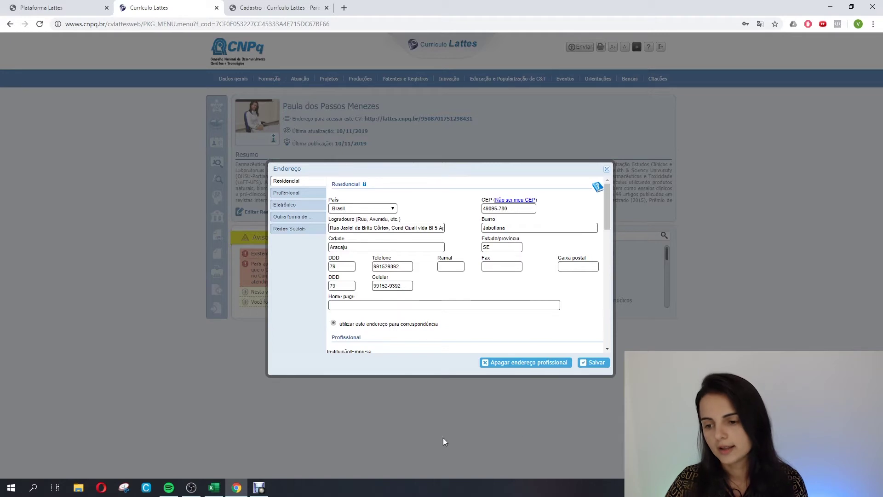
click(593, 365)
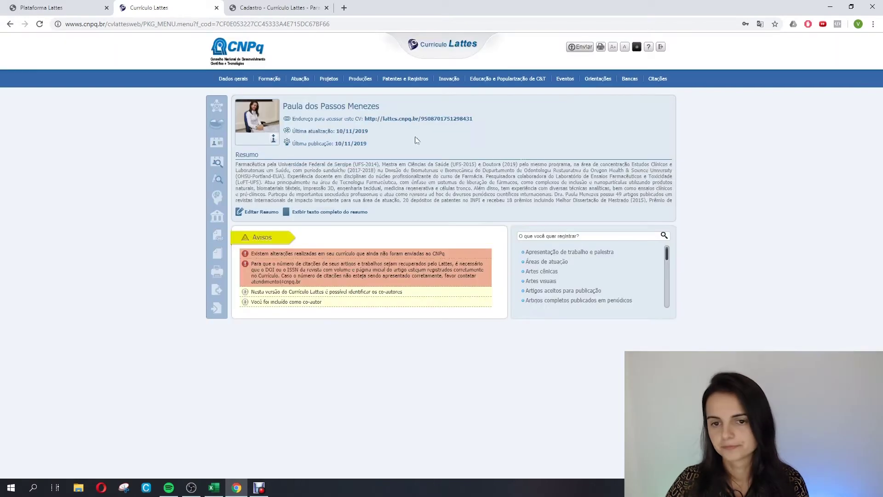
Review the Espanhol, Inglês and Português proficiencies, discarding a trial Italiano entry.
mouse_move(234, 79)
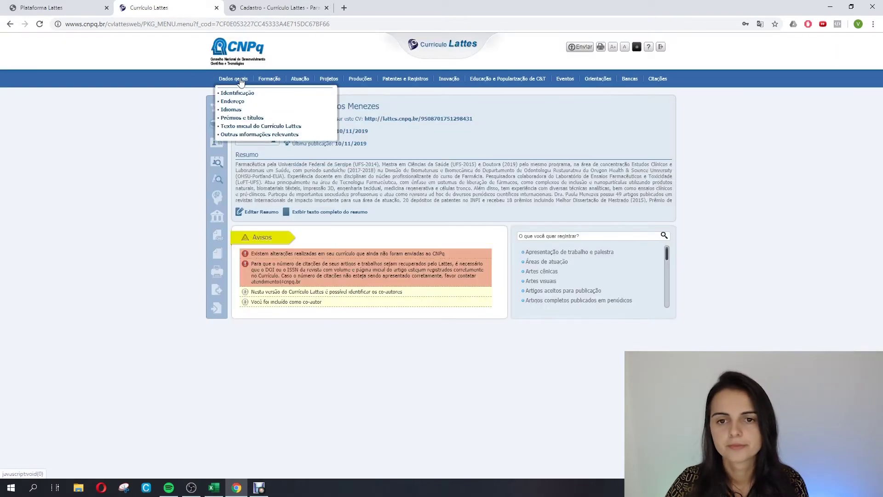
click(238, 113)
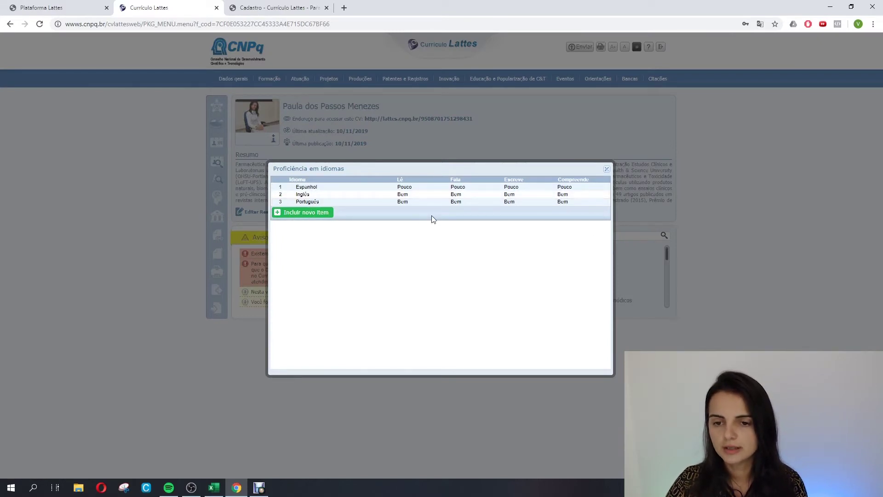
click(315, 218)
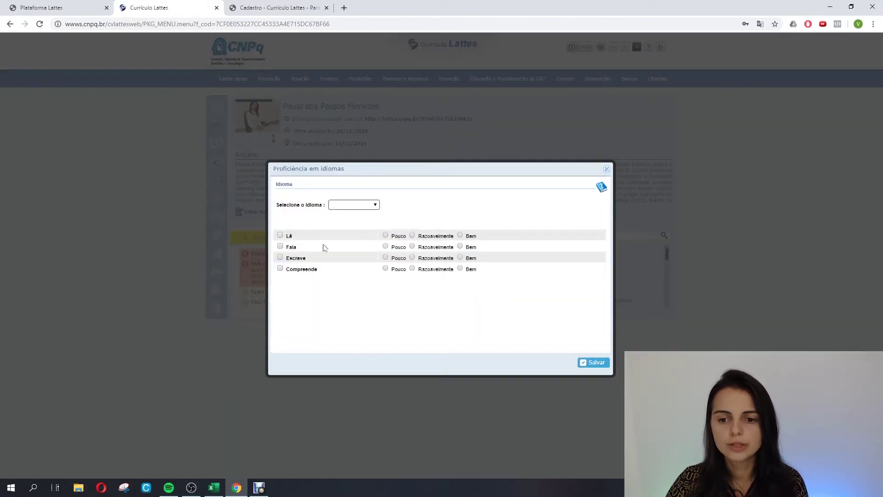
click(346, 207)
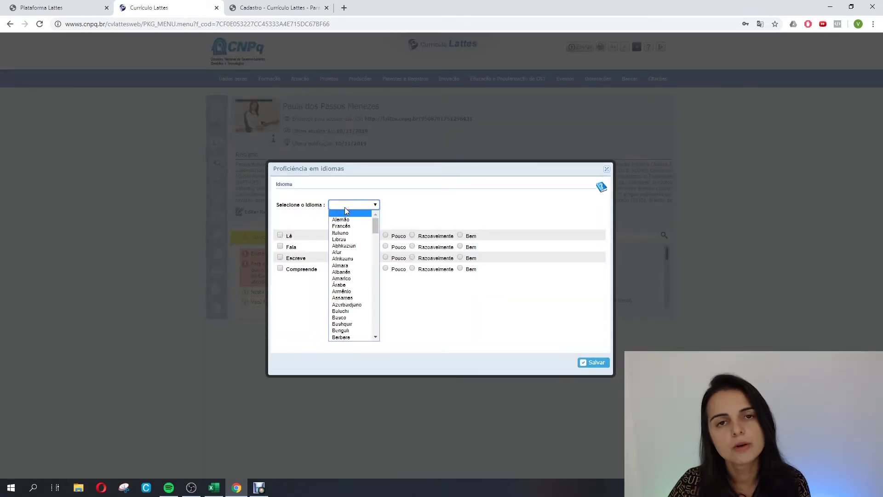
click(346, 234)
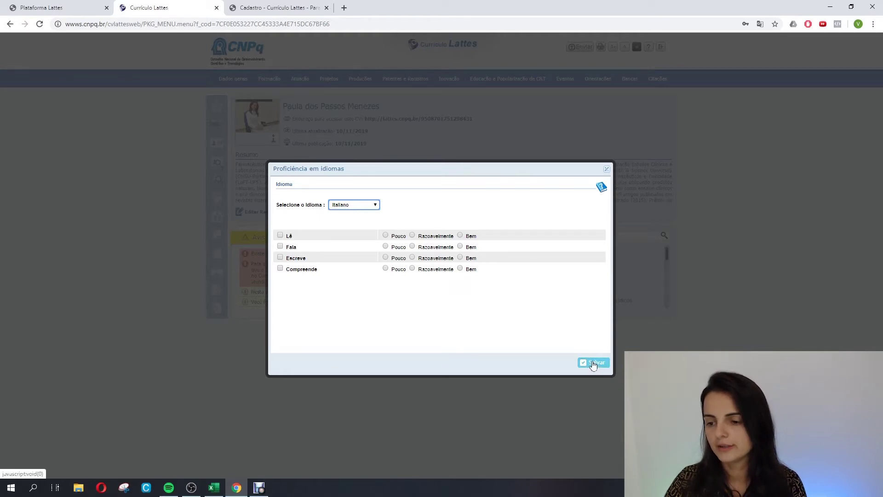
click(607, 169)
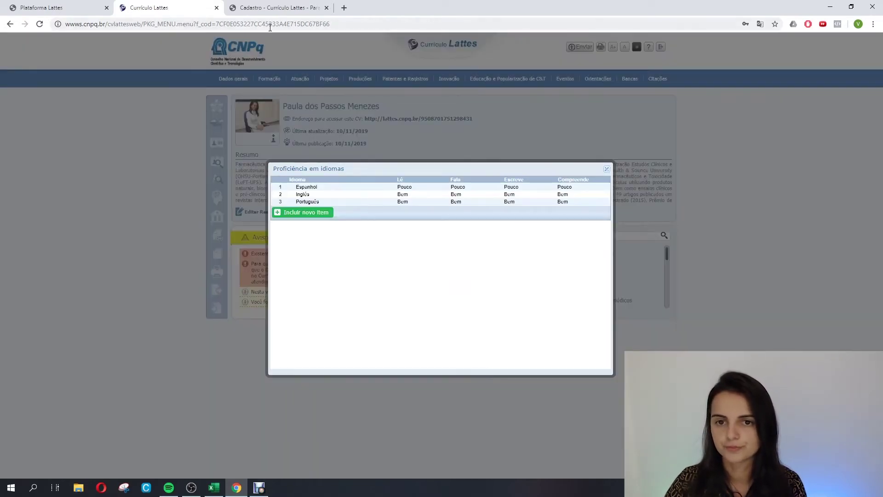
click(607, 169)
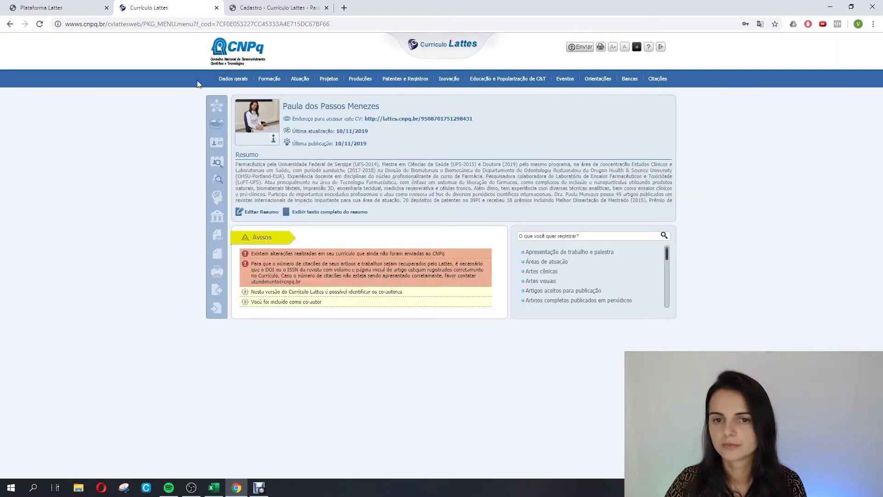
click(233, 79)
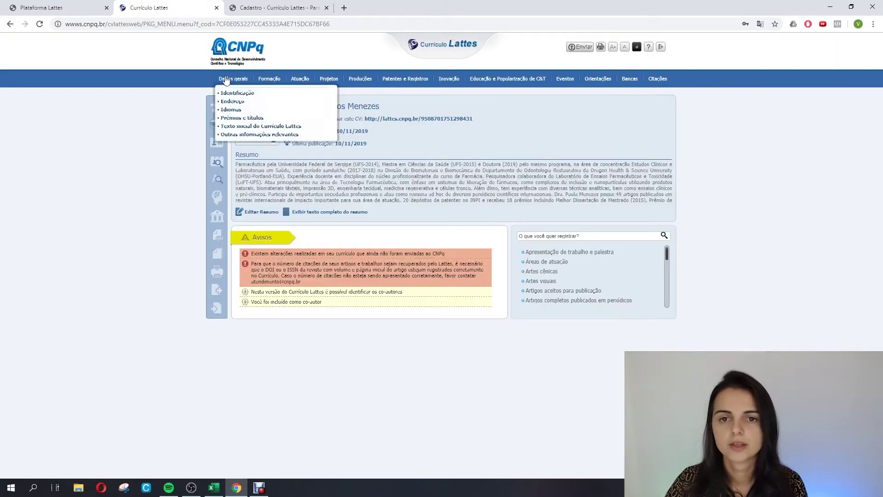
click(237, 118)
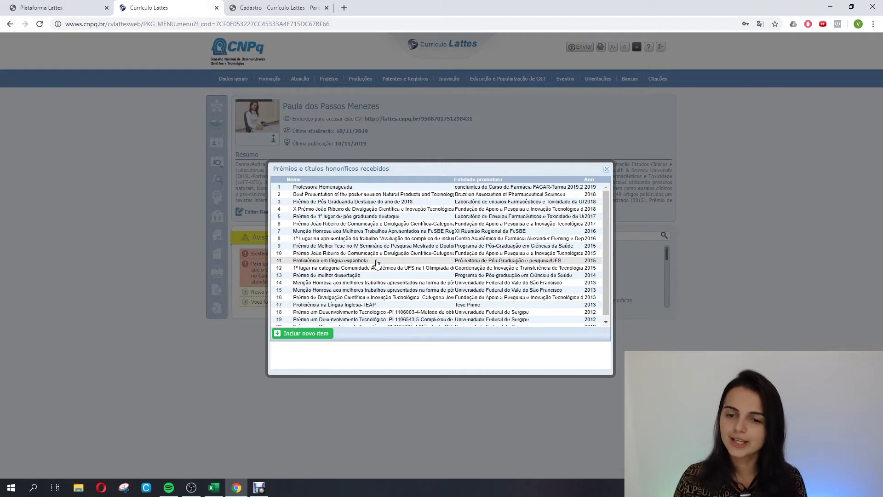
click(319, 332)
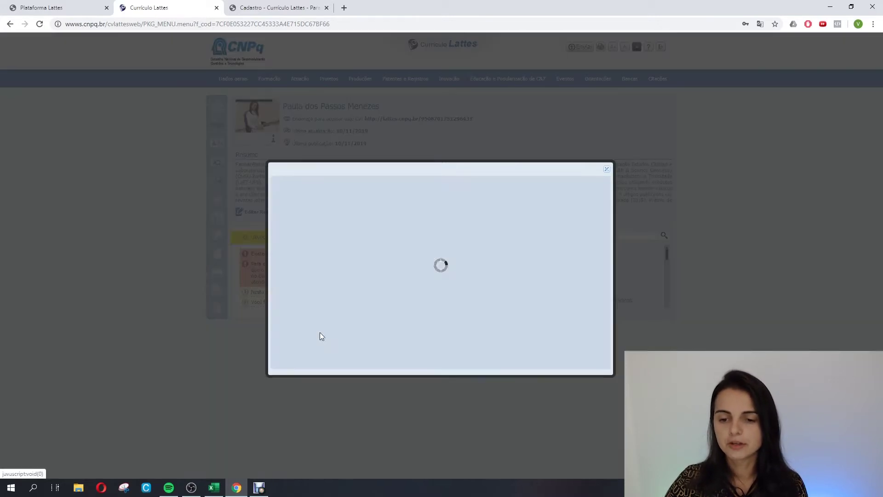
click(370, 207)
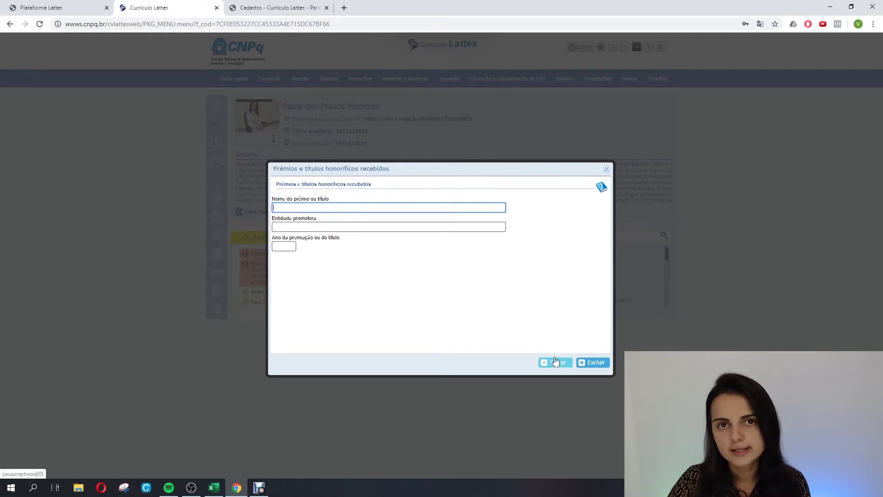
click(607, 169)
click(607, 171)
mouse_move(233, 79)
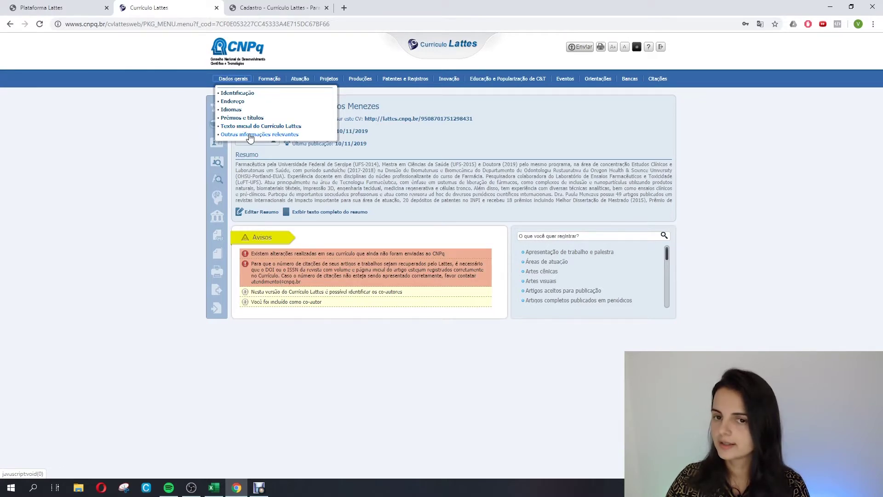
mouse_move(266, 83)
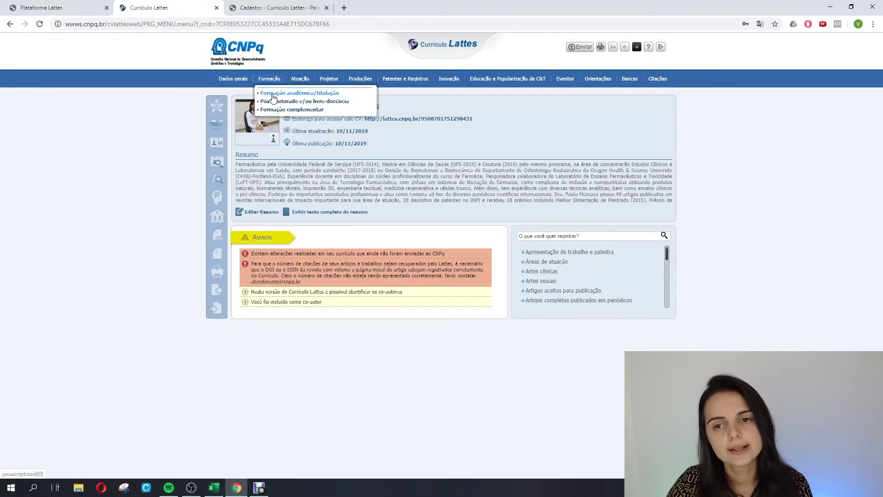
Add a new Formação acadêmica/titulação item with Nível set to Especialização.
click(273, 94)
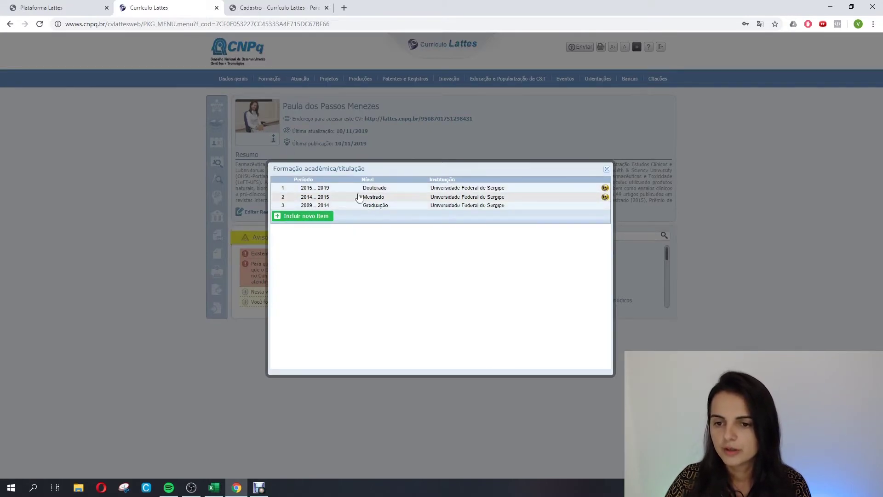
click(316, 216)
click(439, 265)
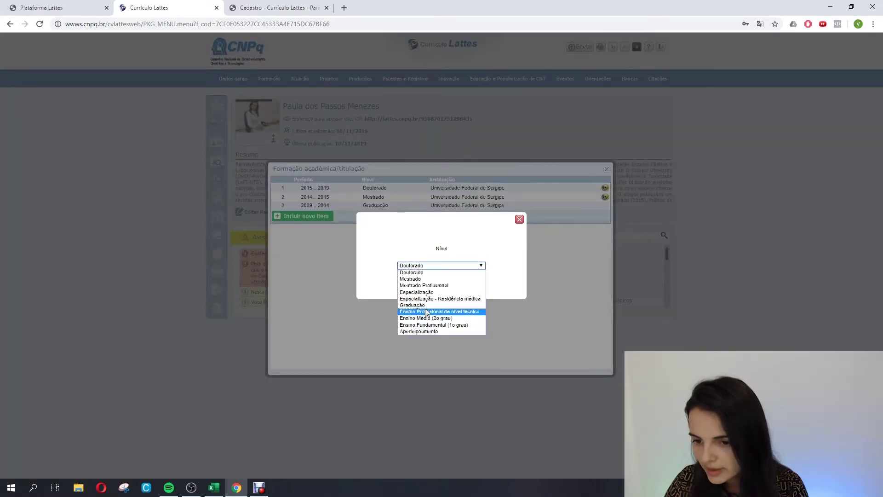
click(426, 292)
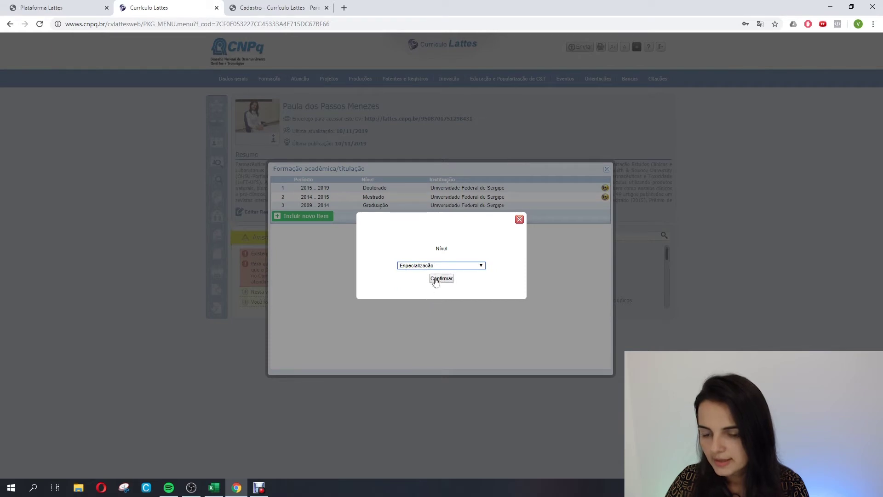
click(439, 280)
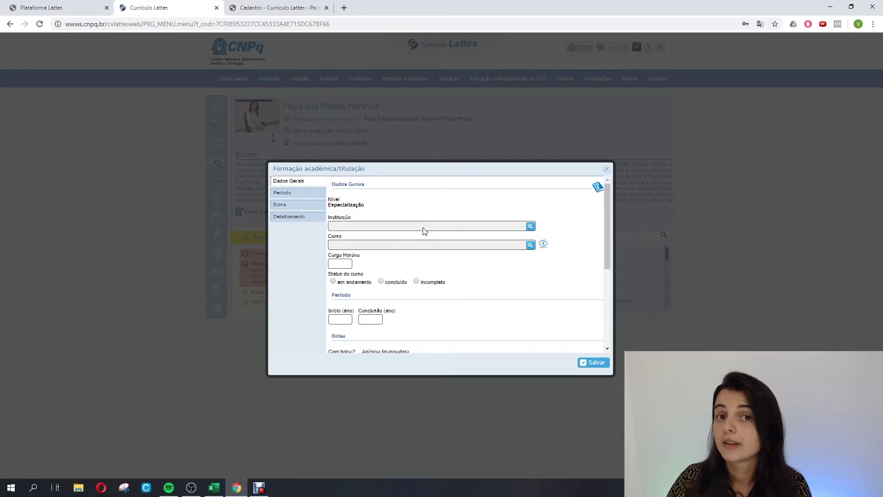
Search 'ufs' and select Universidade Federal de Sergipe as the institution.
click(528, 228)
click(254, 123)
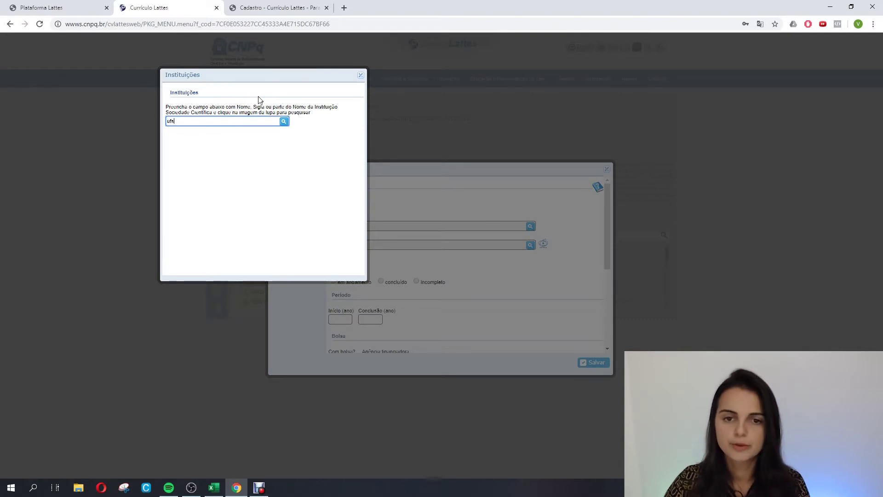
click(284, 122)
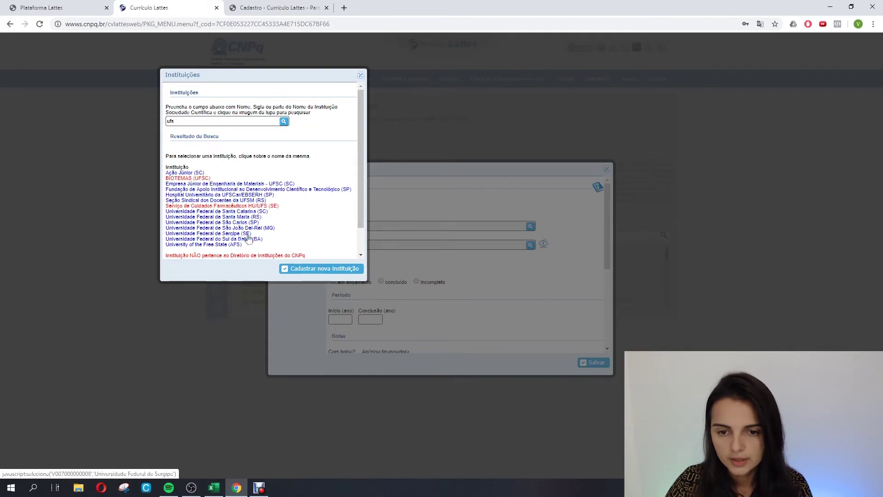
click(228, 234)
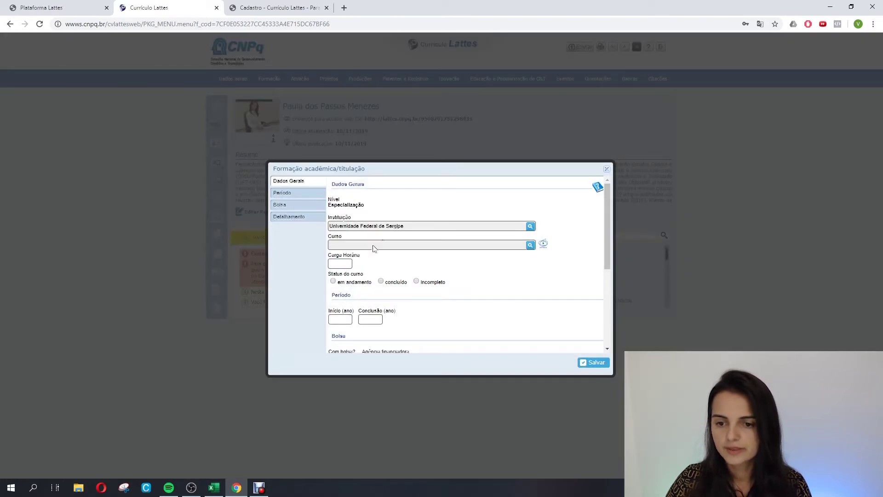
Choose the teaching-methodology course, enter 400 hours, then discard the Especialização form.
click(530, 245)
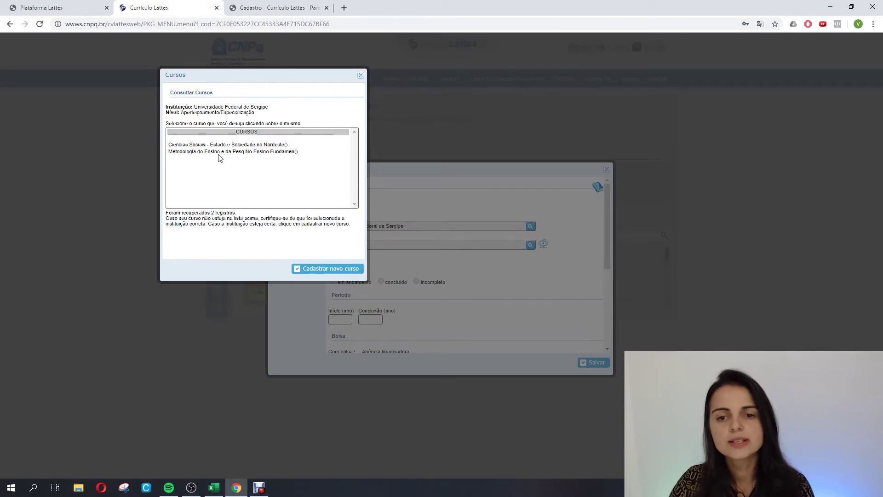
click(193, 152)
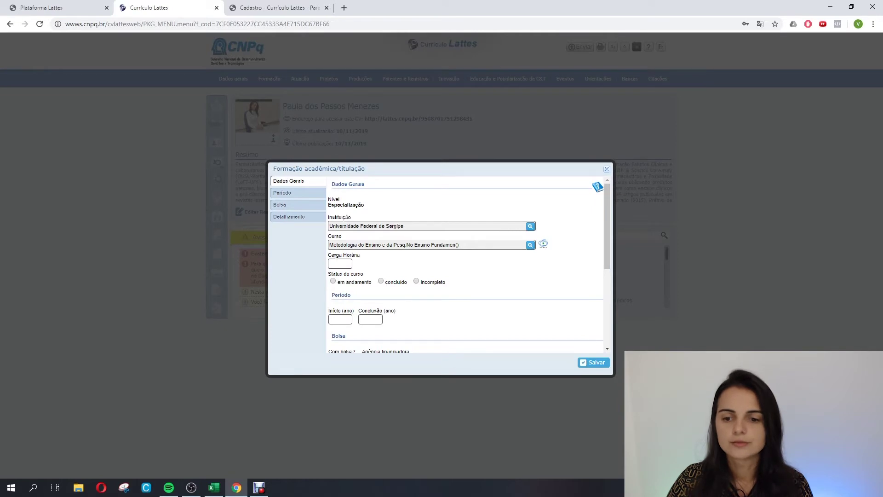
click(336, 264)
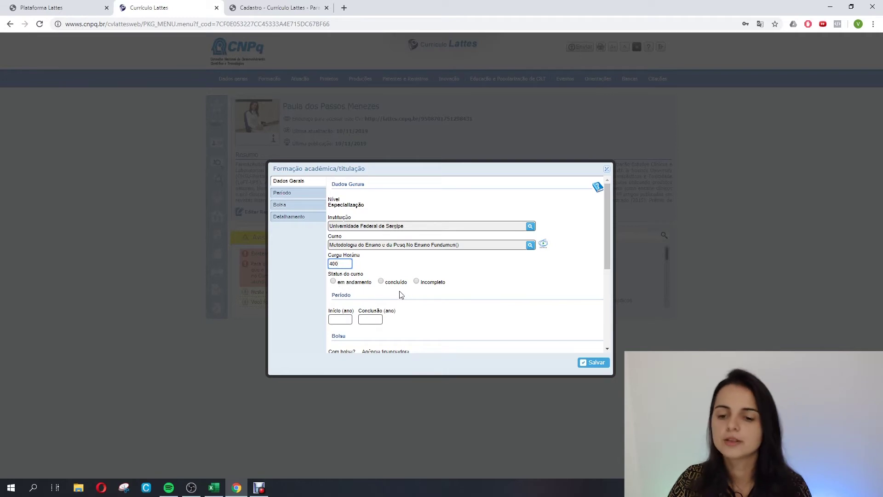
scroll(420, 289, down, 1)
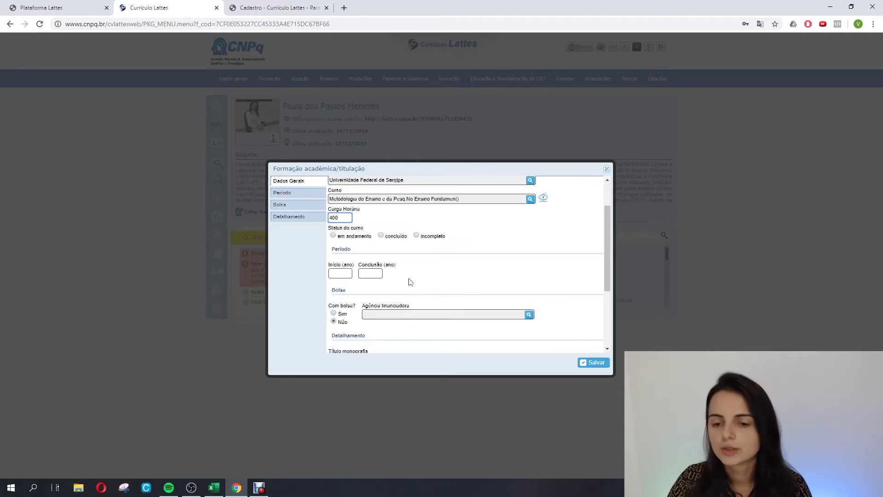
scroll(414, 280, down, 2)
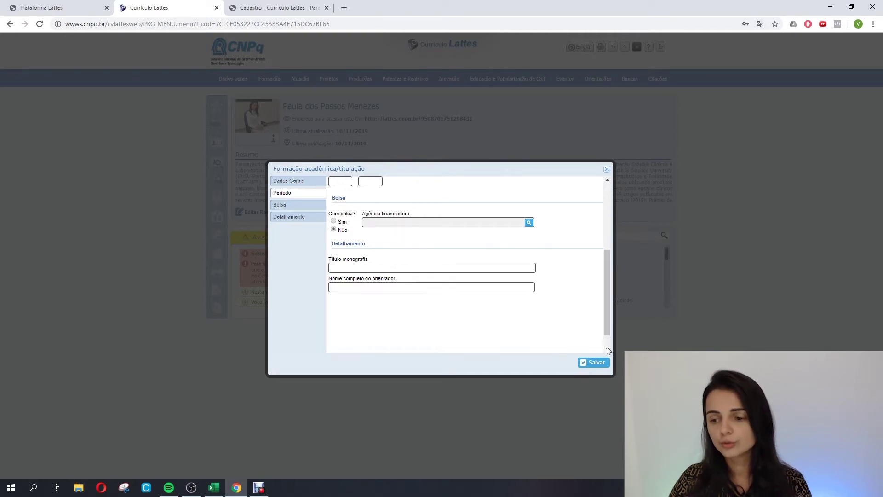
click(595, 363)
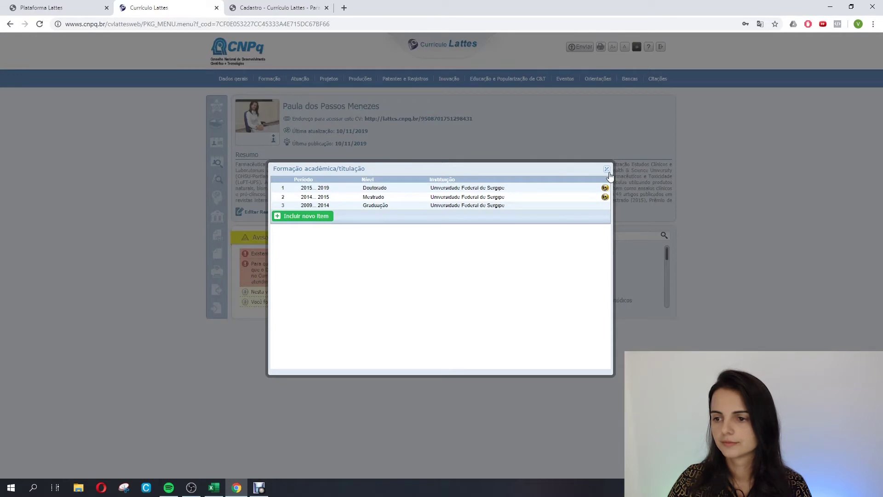
Try a Pós-Doutorado entry under Pós-doutorado e/ou livre-docência, then discard it, leaving no records.
click(608, 170)
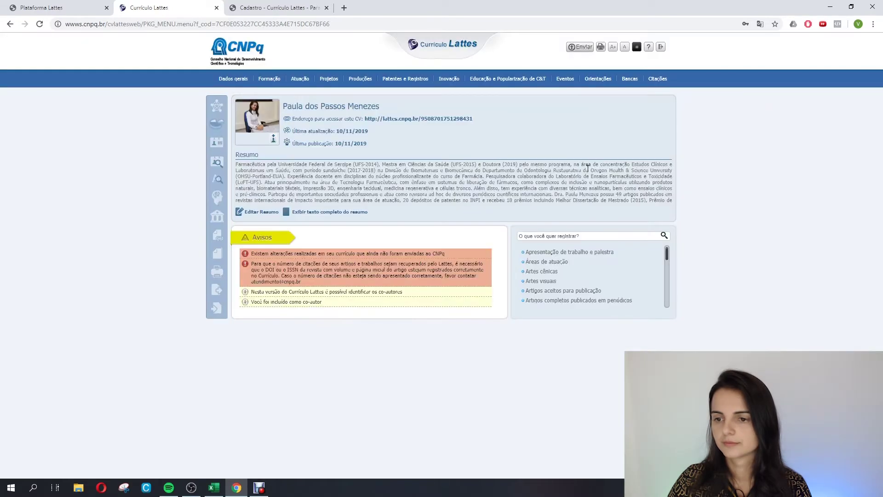
mouse_move(272, 83)
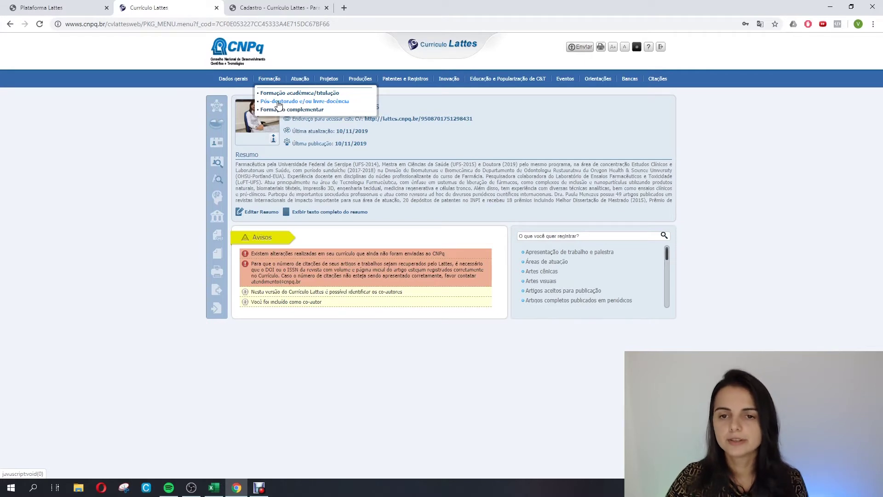
click(280, 102)
click(288, 193)
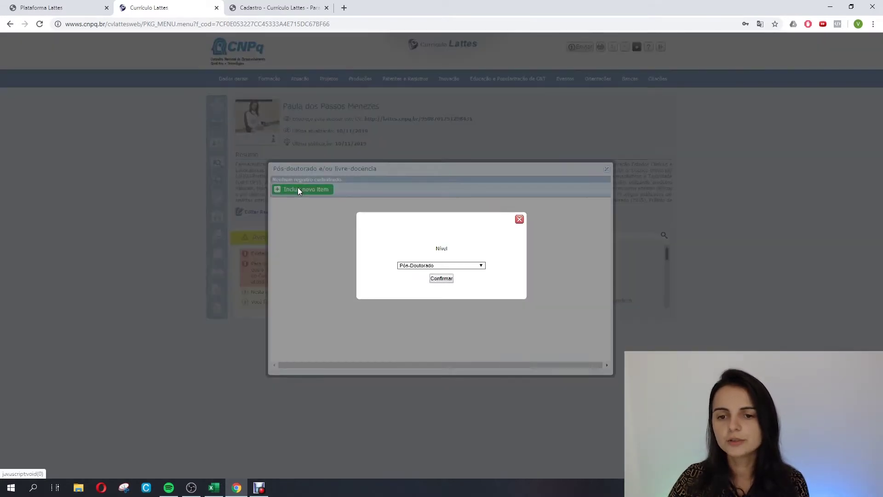
click(440, 279)
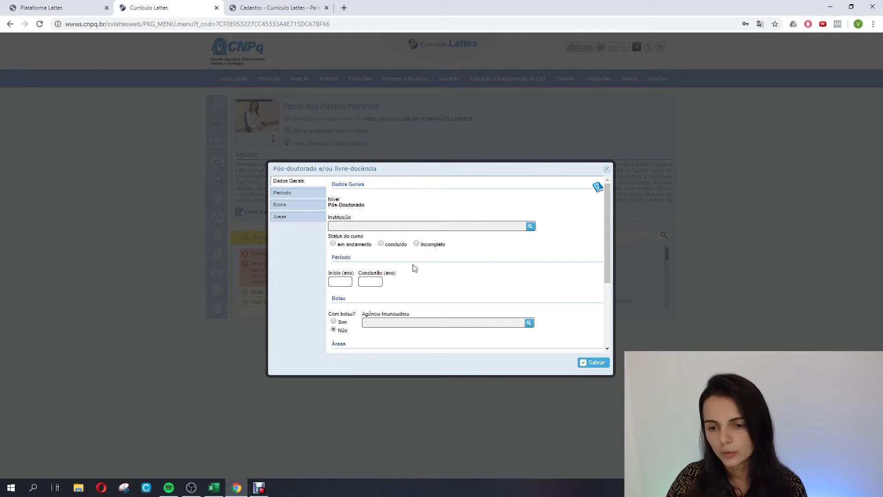
scroll(412, 269, down, 2)
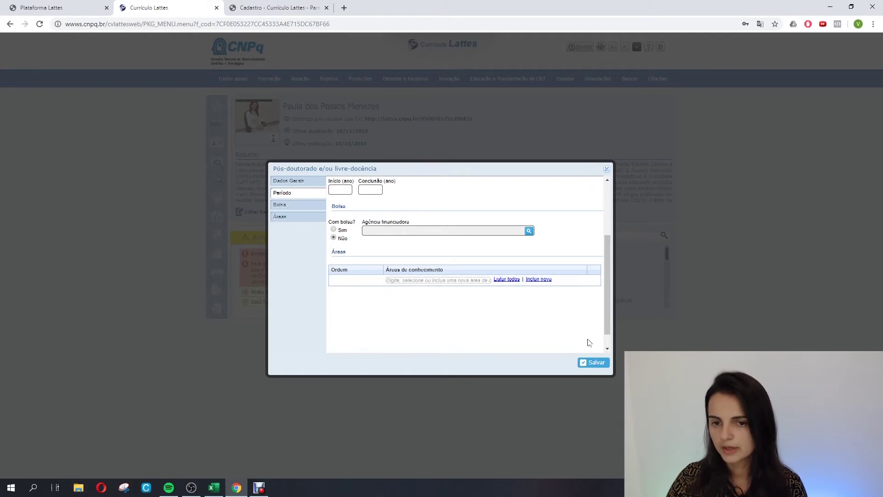
click(607, 168)
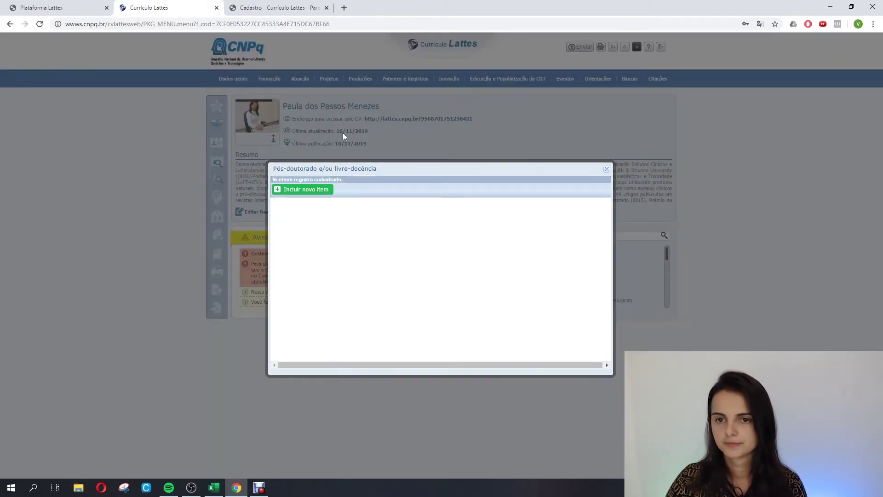
click(608, 169)
mouse_move(269, 79)
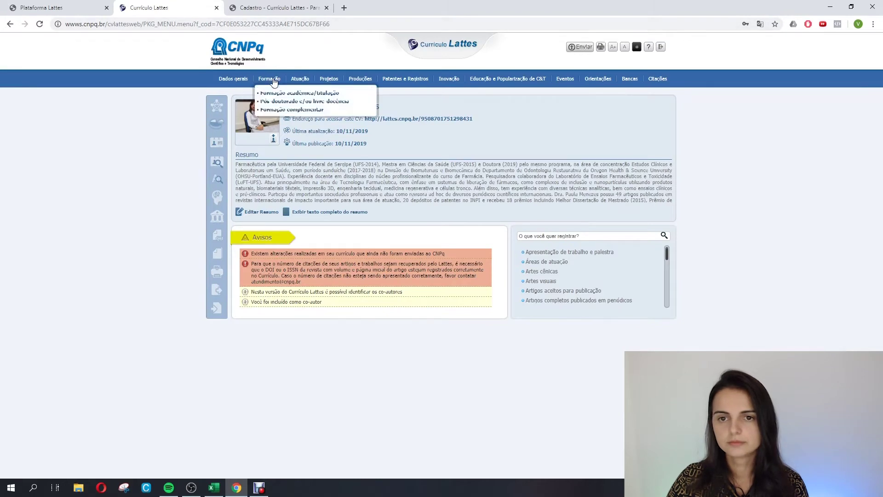
click(278, 109)
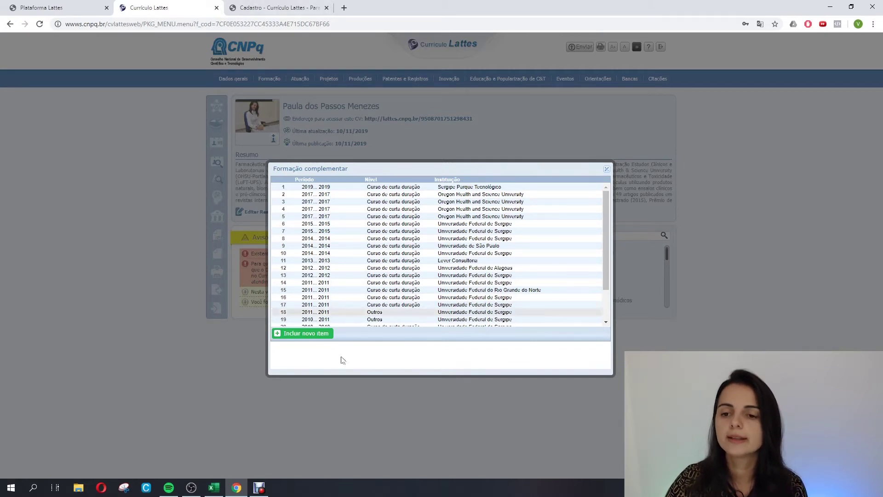
click(298, 334)
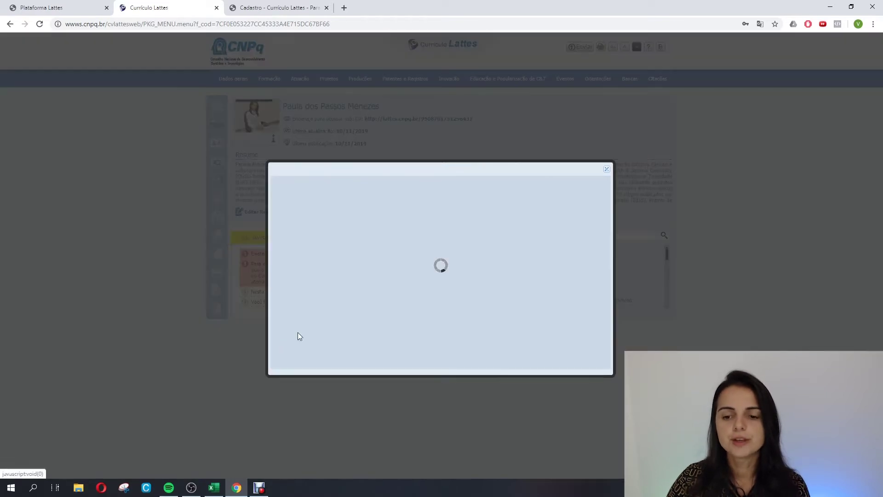
click(331, 207)
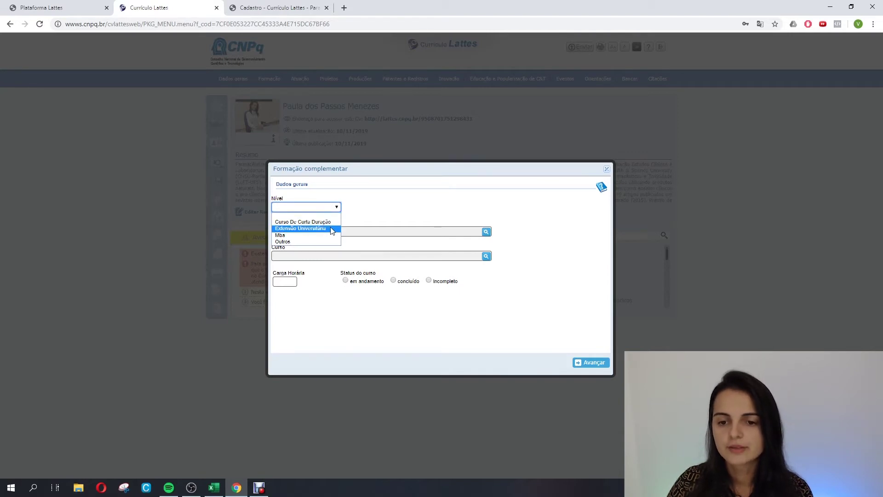
click(303, 222)
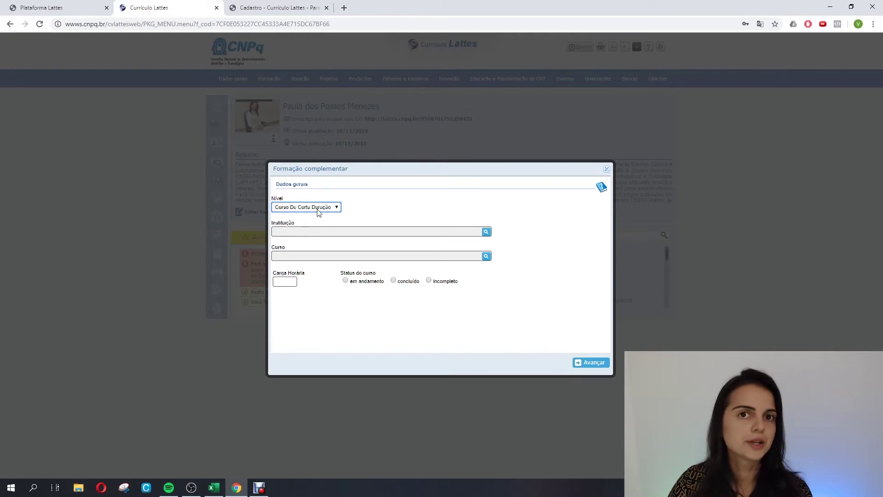
click(486, 232)
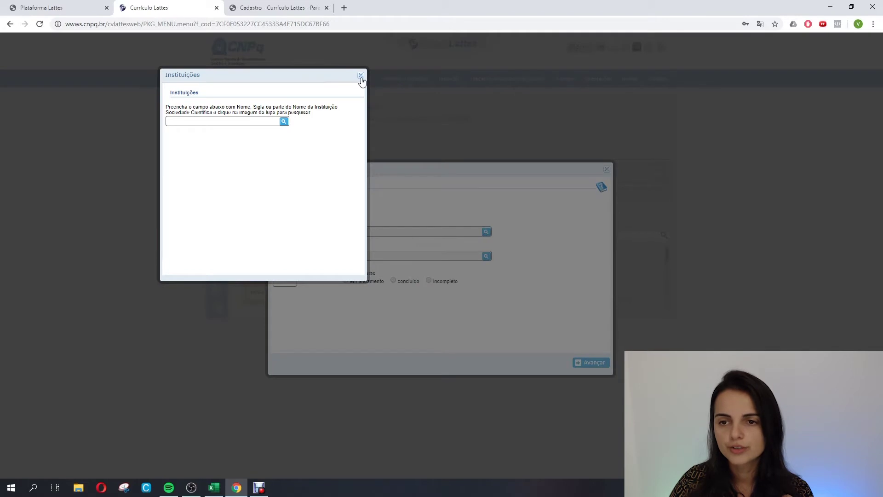
click(361, 75)
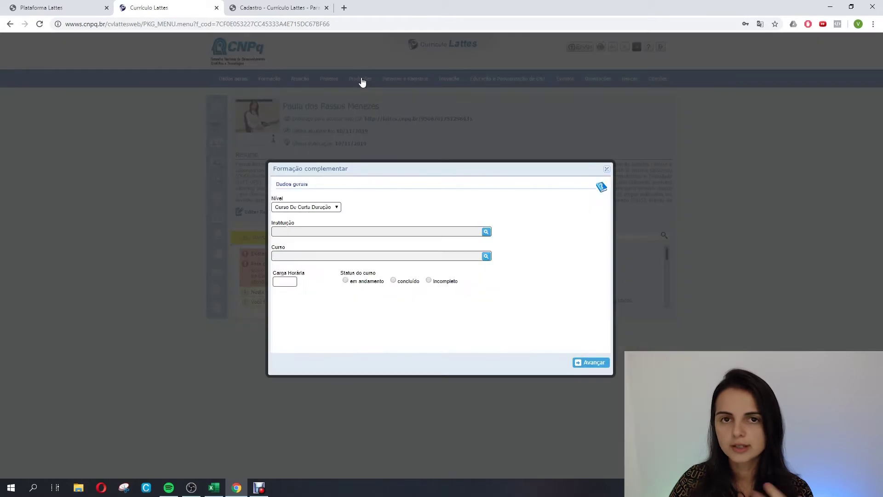
click(486, 258)
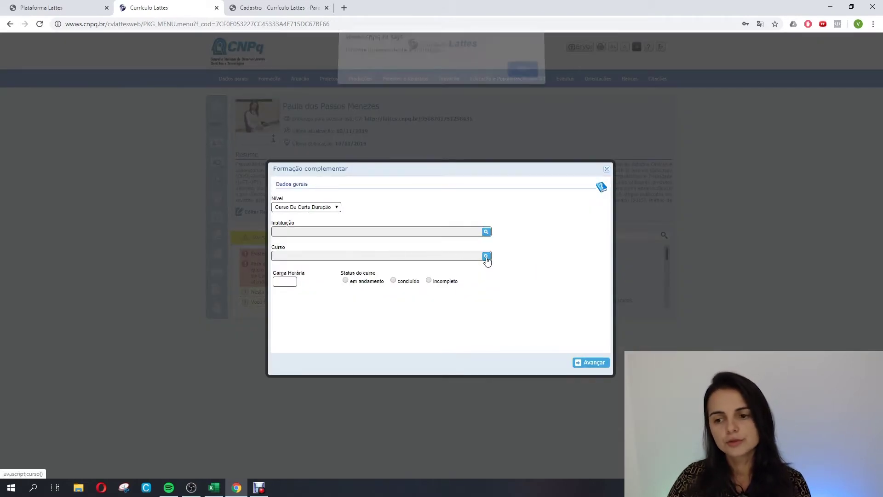
click(523, 71)
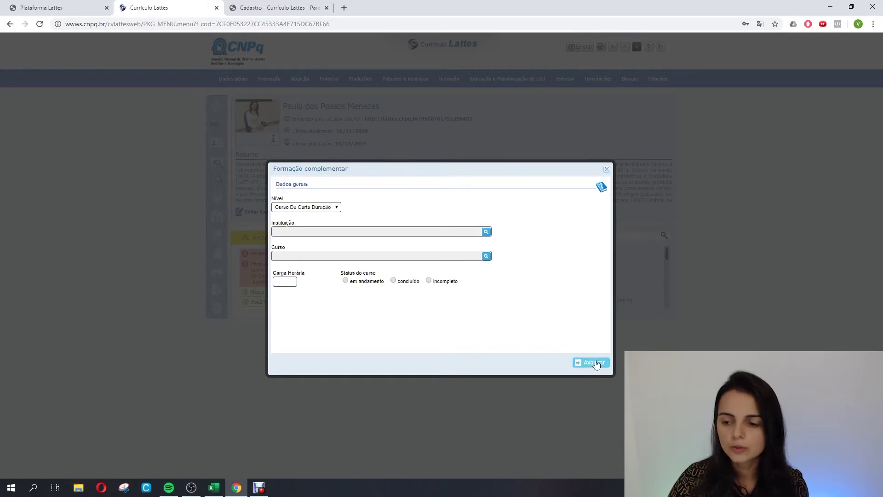
click(607, 170)
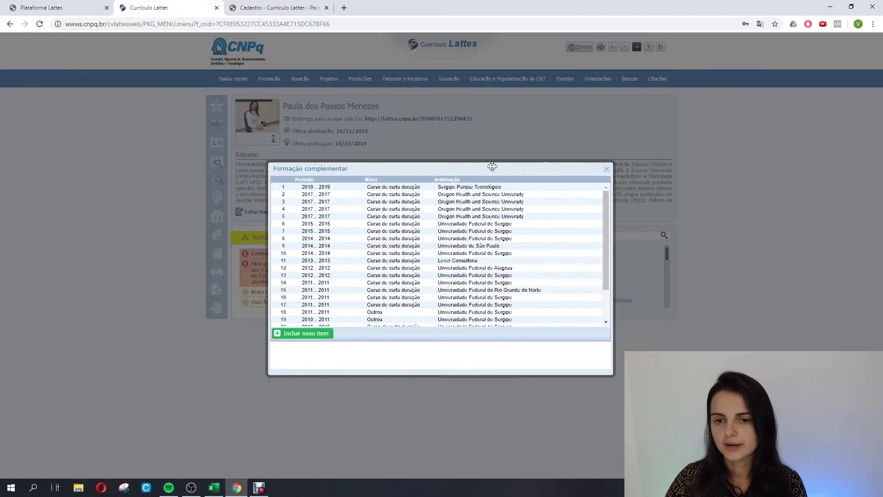
click(606, 170)
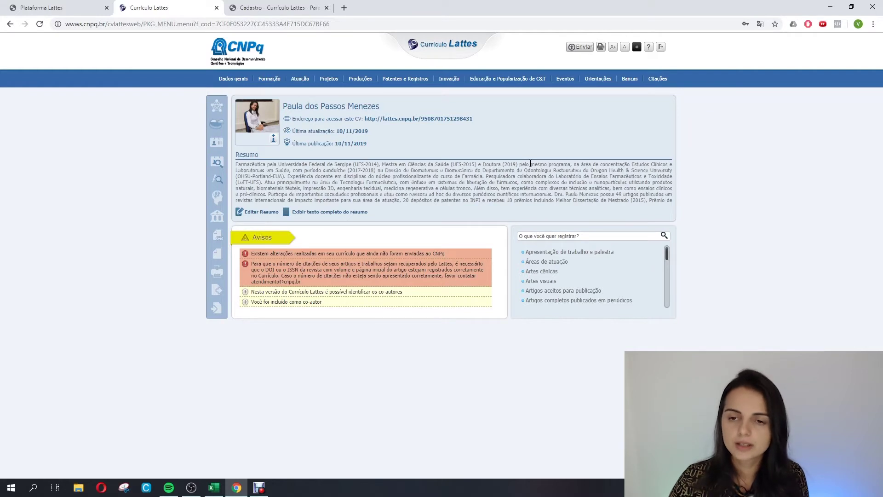
mouse_move(270, 81)
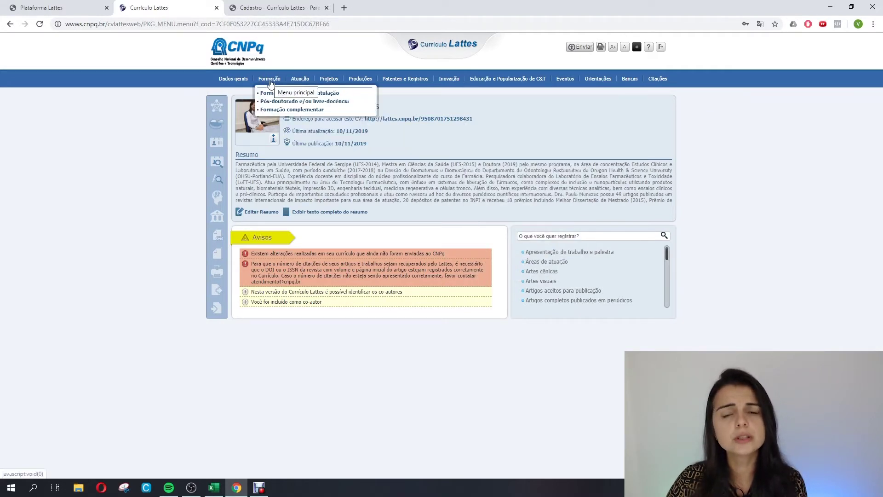
mouse_move(300, 81)
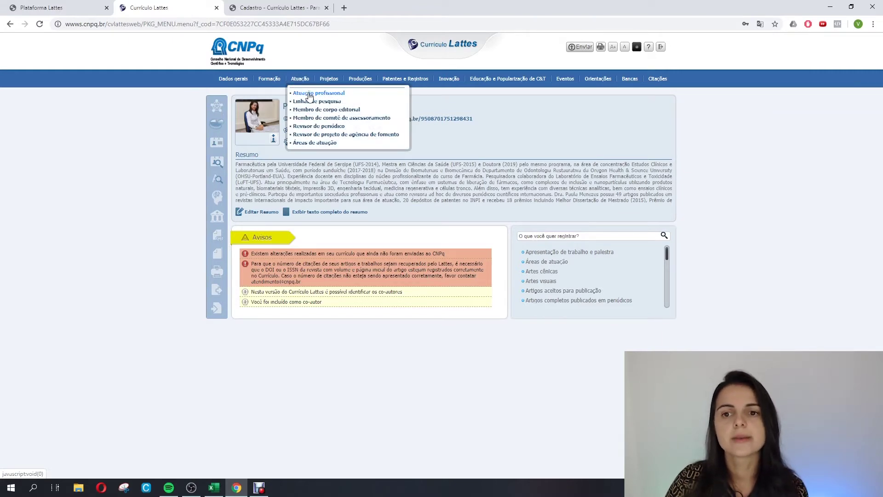
Start a new Atuação profissional entry and inspect the available Vínculo types without choosing one.
click(309, 94)
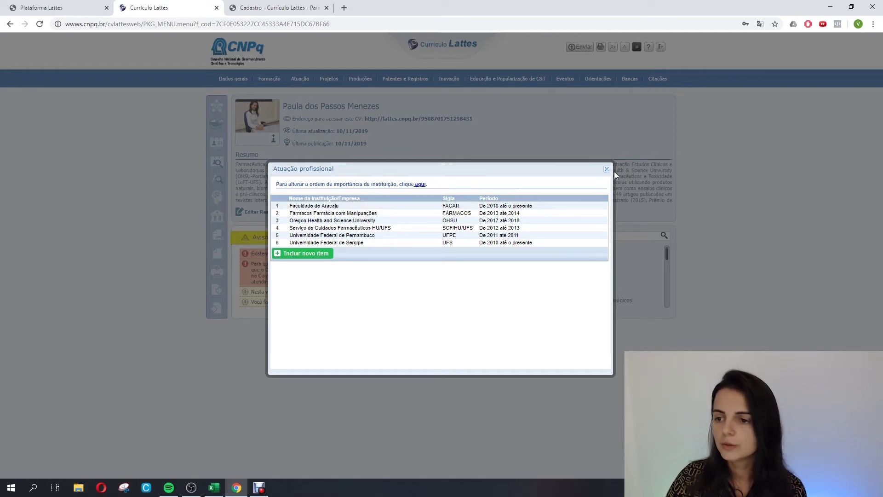
click(301, 255)
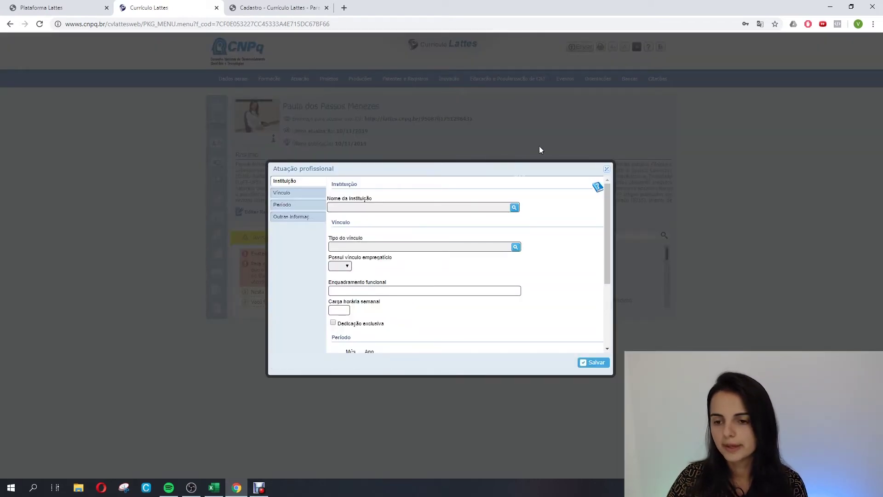
click(516, 247)
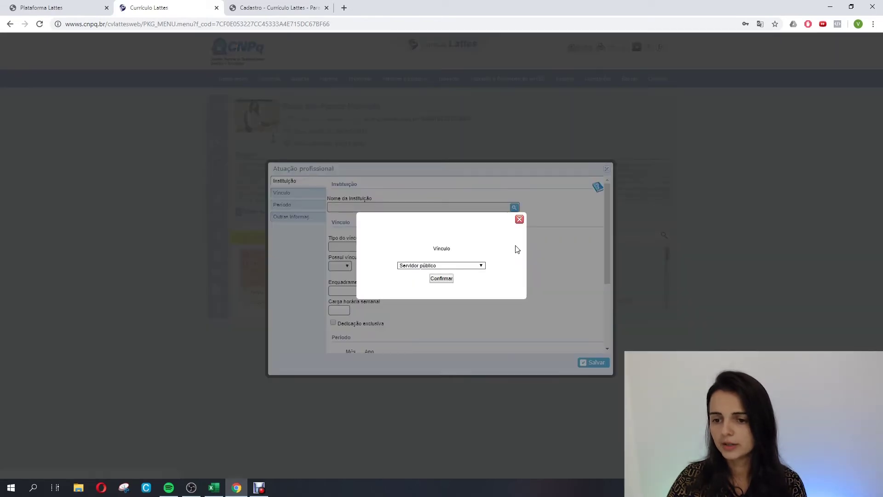
click(479, 266)
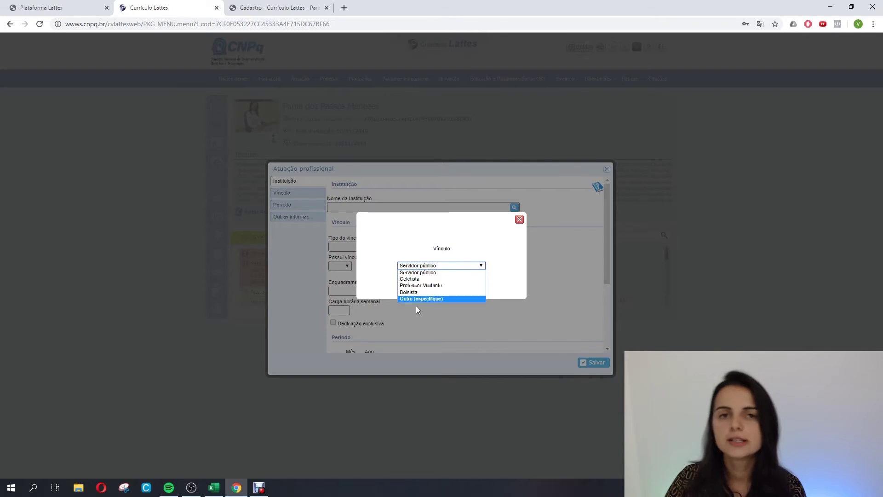
click(520, 220)
click(519, 219)
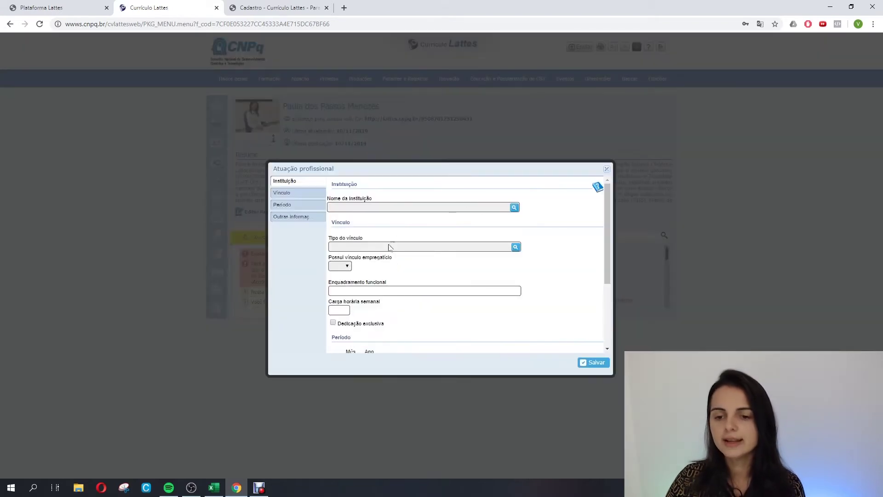
scroll(380, 286, down, 2)
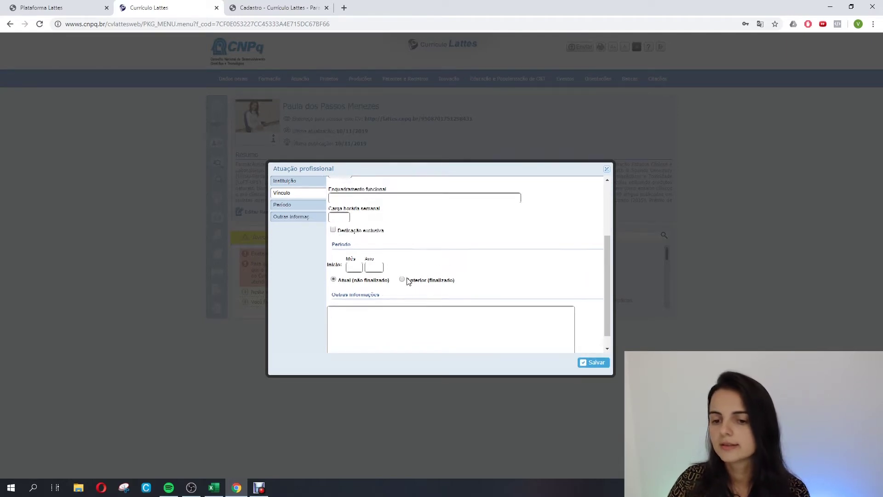
scroll(416, 309, down, 1)
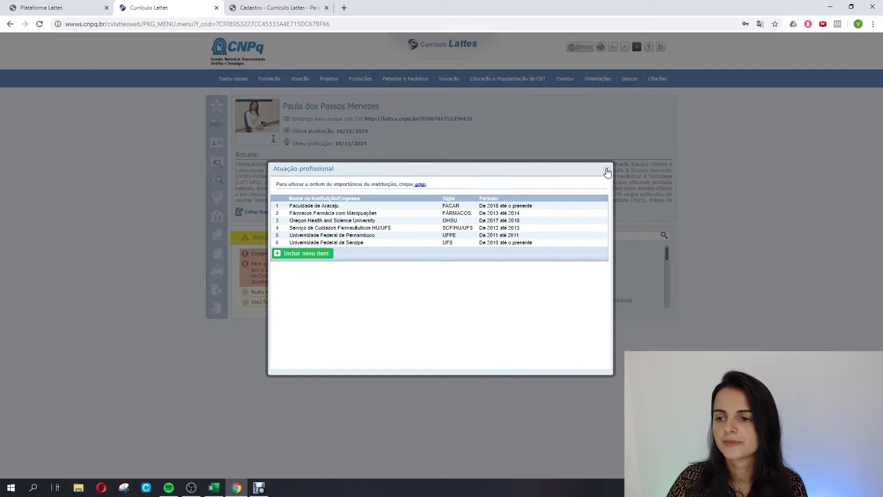
Close the blank affiliation form and list, then review and close the Linhas de pesquisa table.
click(607, 169)
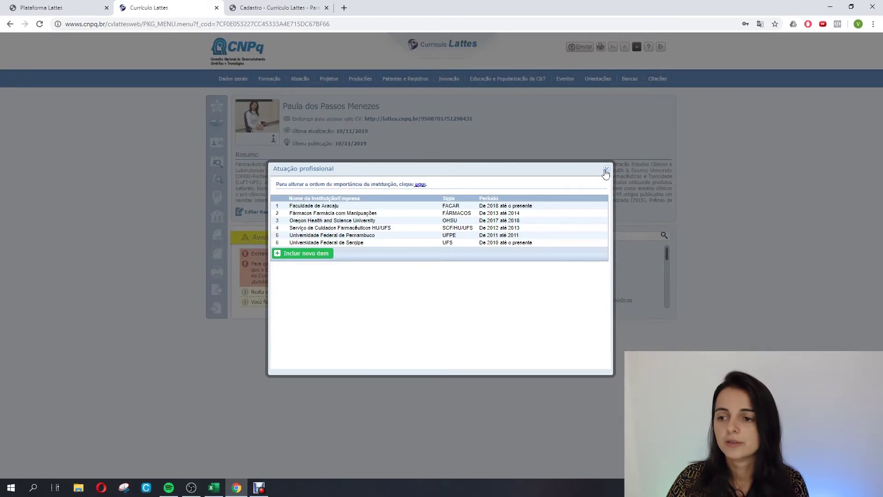
click(607, 170)
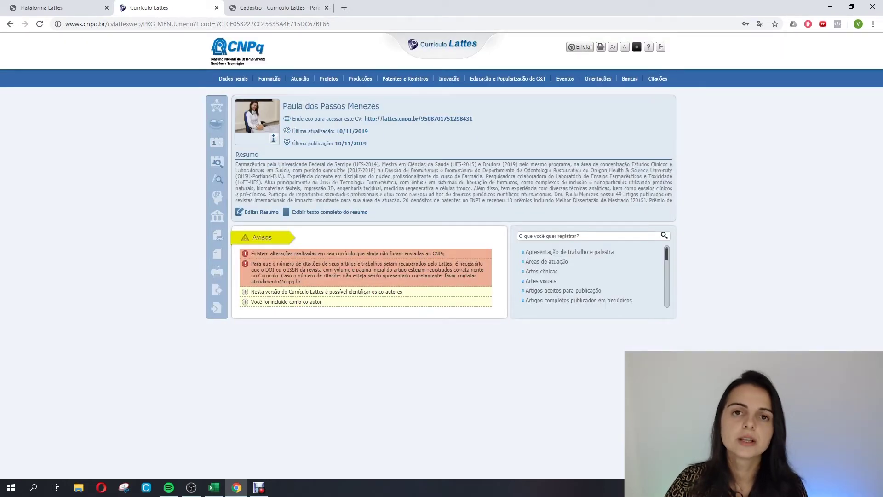
mouse_move(329, 82)
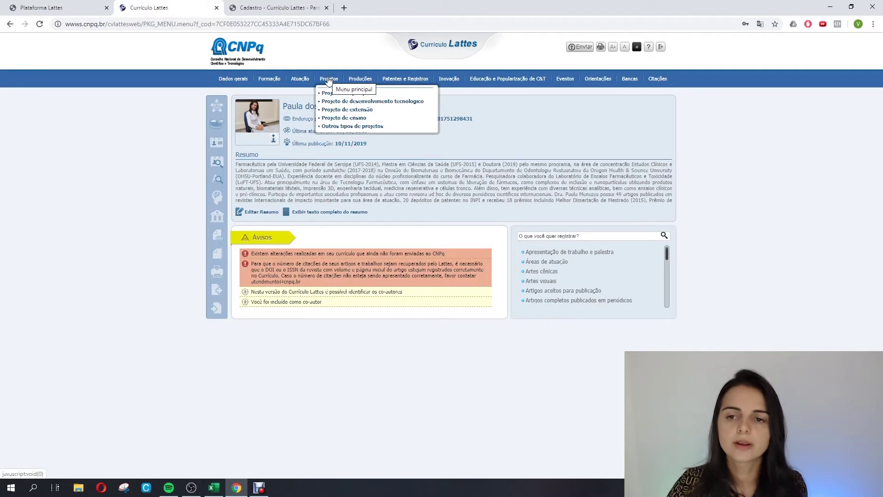
mouse_move(300, 79)
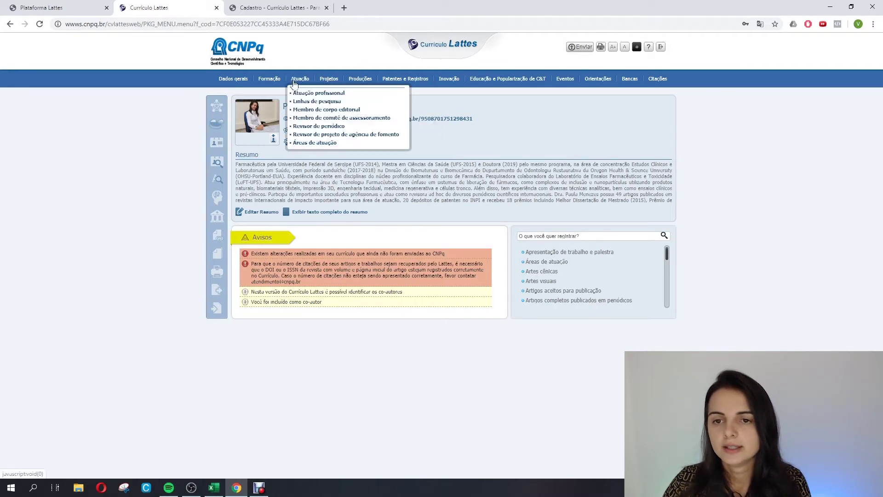
click(301, 102)
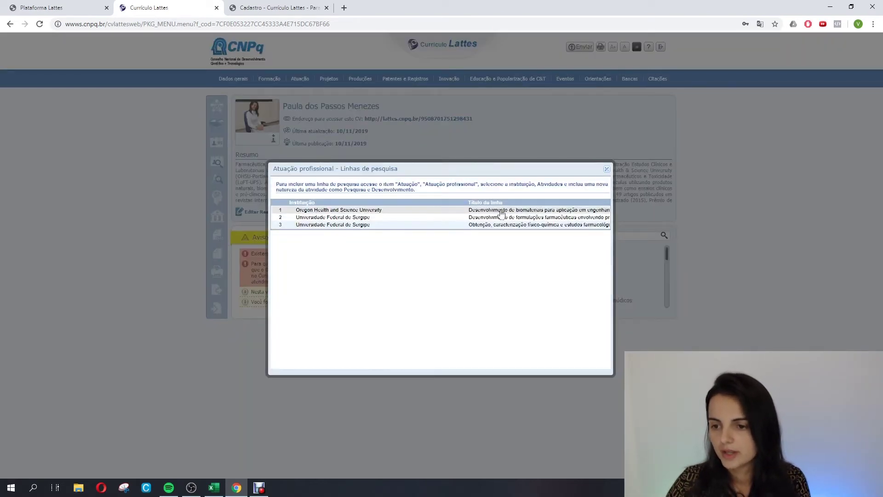
click(607, 169)
mouse_move(221, 76)
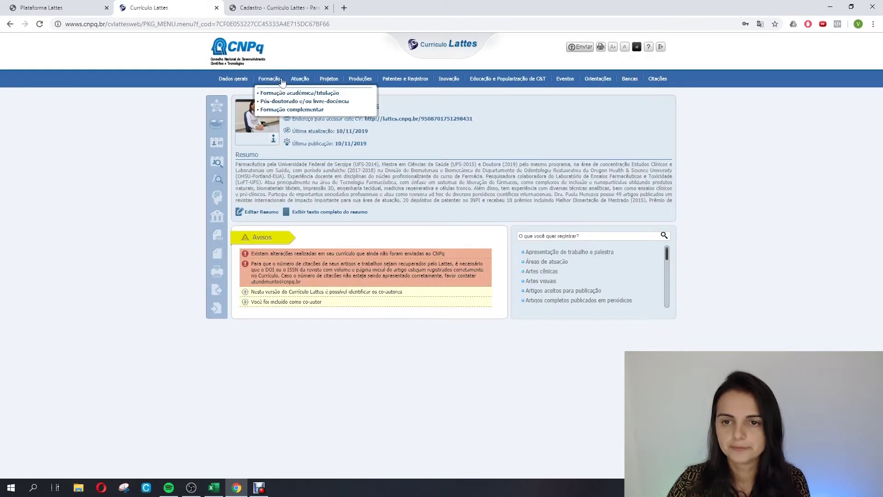
mouse_move(299, 80)
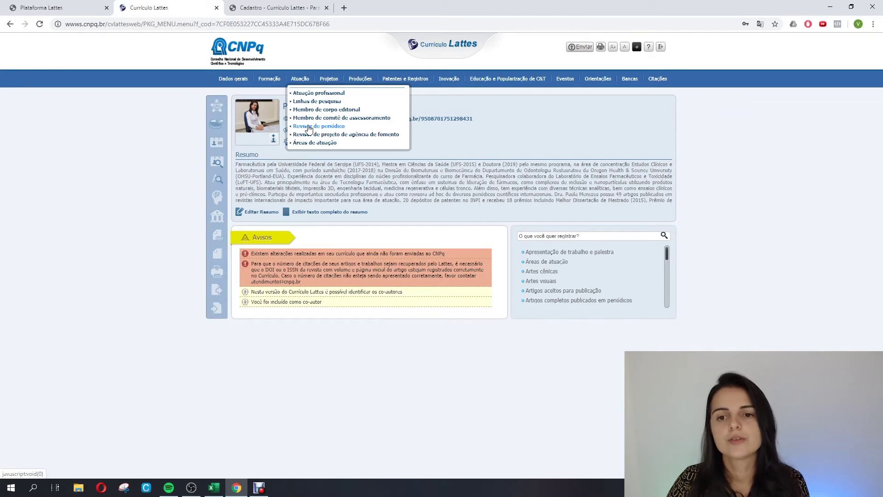
Open the Revisor de periódico list and start a new journal reviewer entry.
click(309, 127)
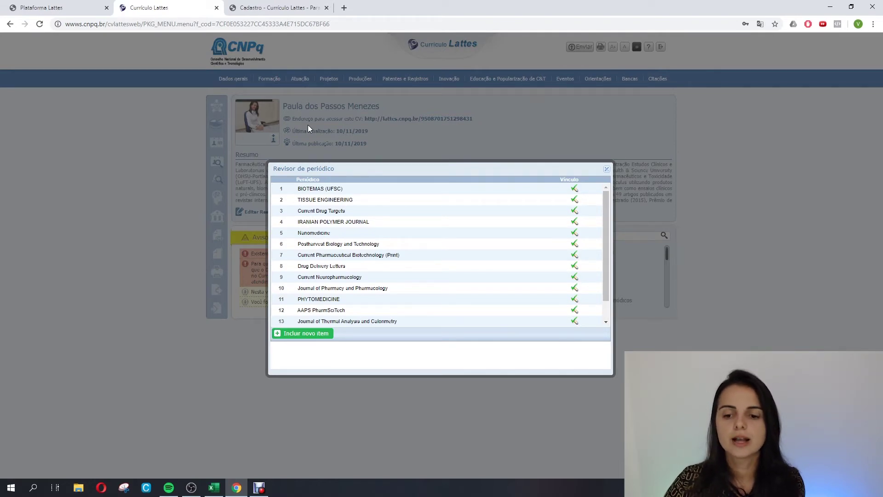
click(307, 334)
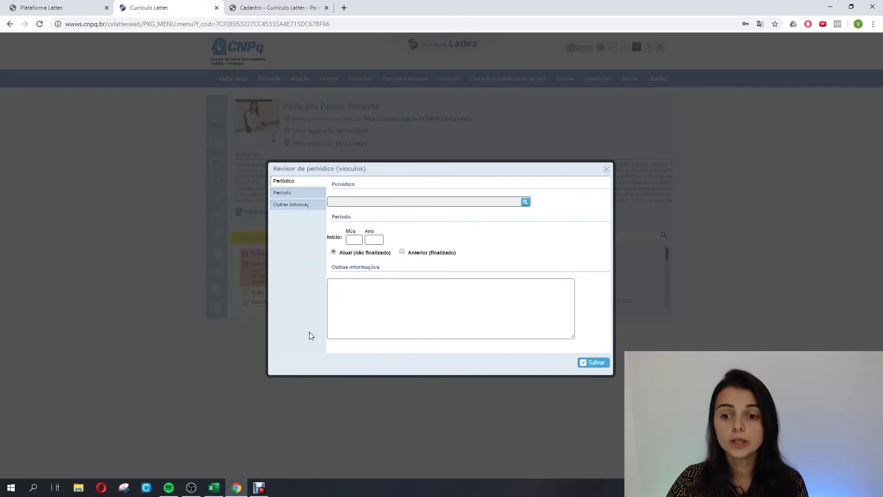
Search the Periódico lookup for 'International Journal of Pharmaceutics'.
click(525, 203)
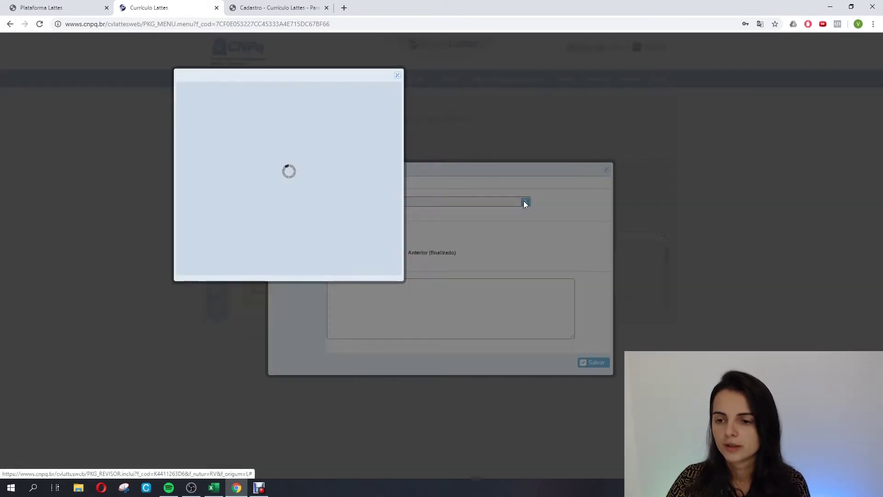
click(270, 119)
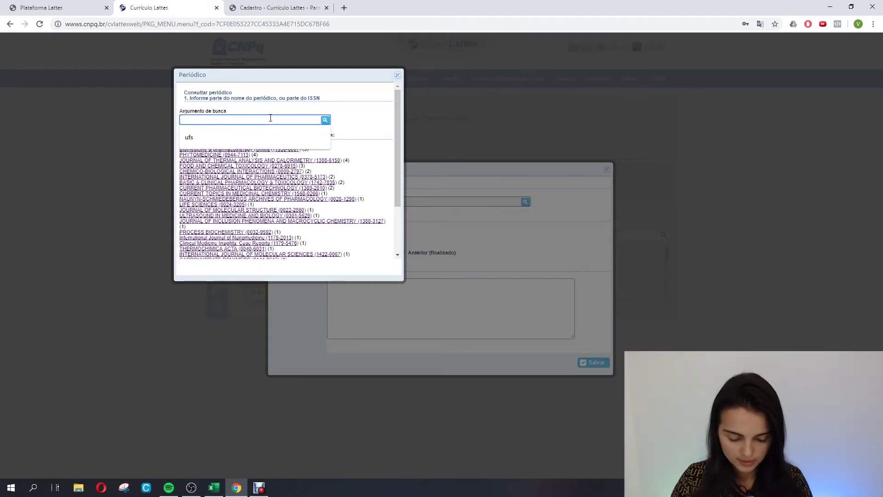
text(Internatio)
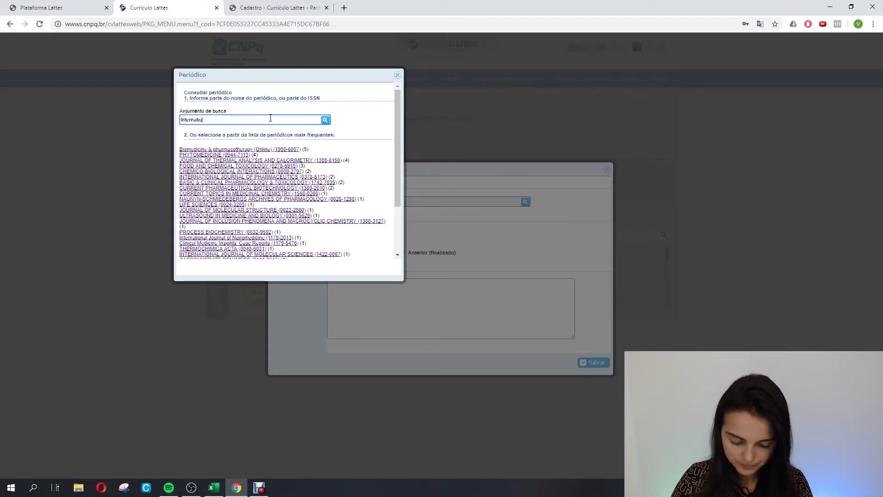
text(nal Journal)
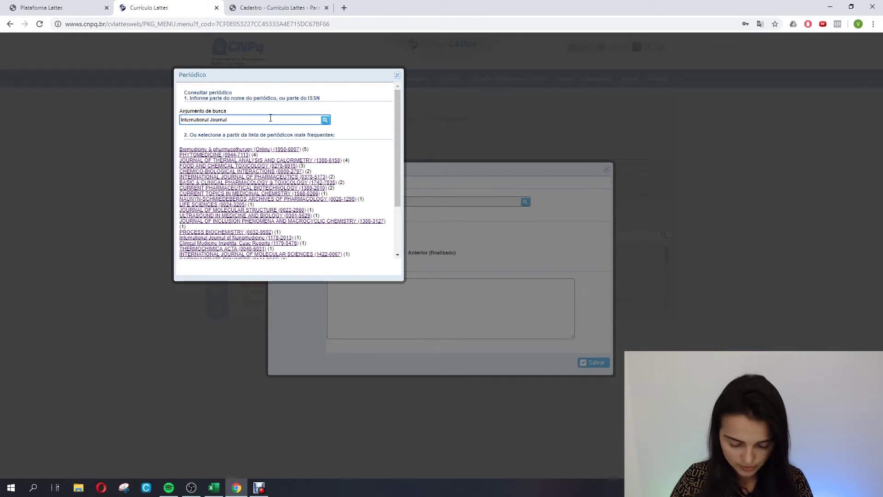
text( of Pharmac)
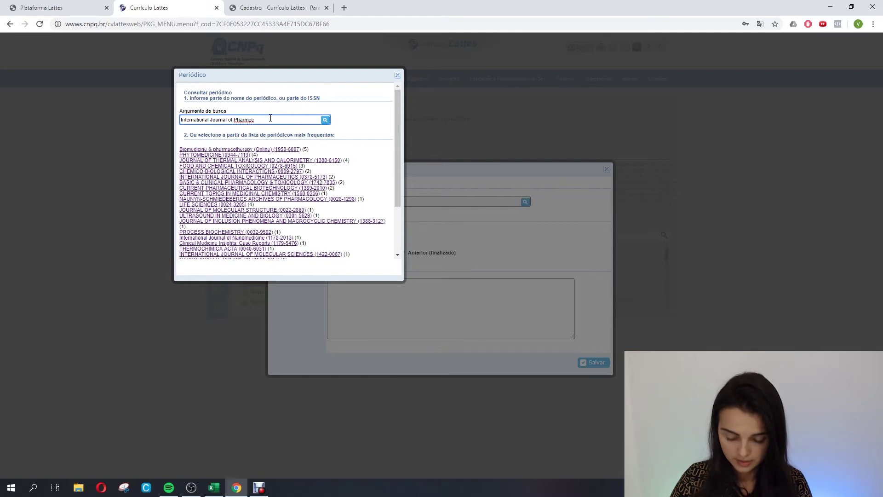
key(BackSpace)
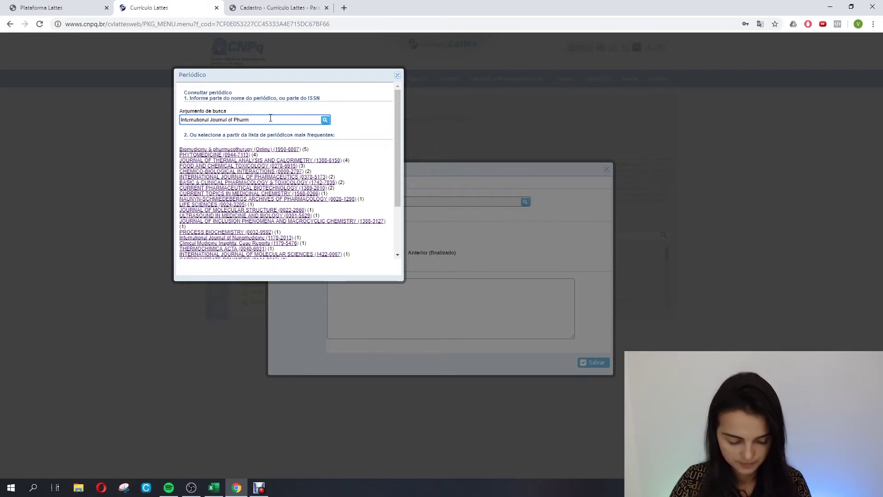
text(aceutics)
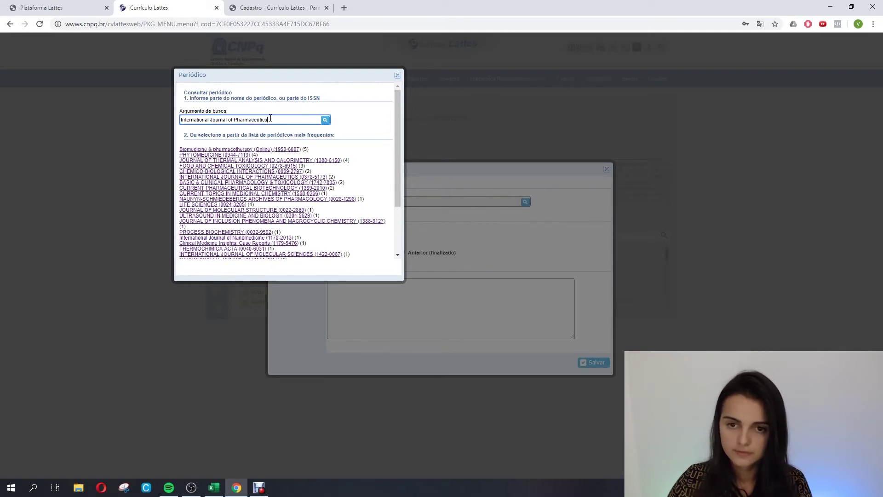
click(325, 121)
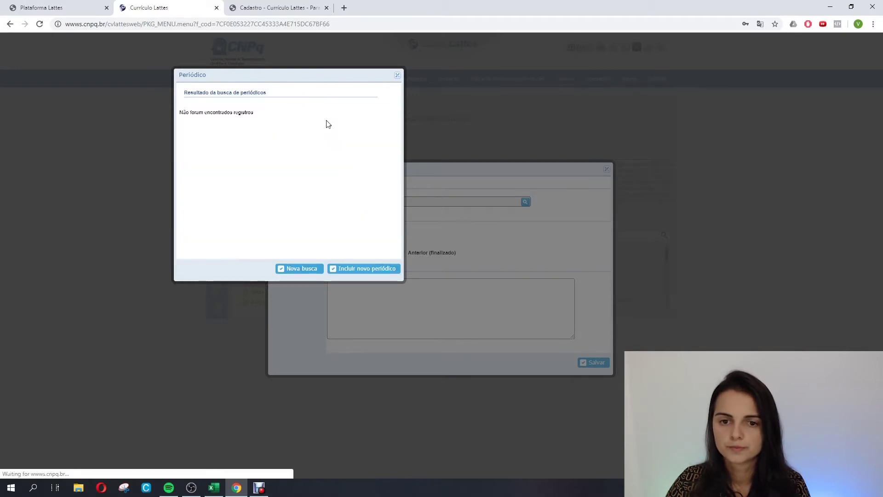
Register International Journal of Pharmaceutics as a new journal and save it.
click(343, 271)
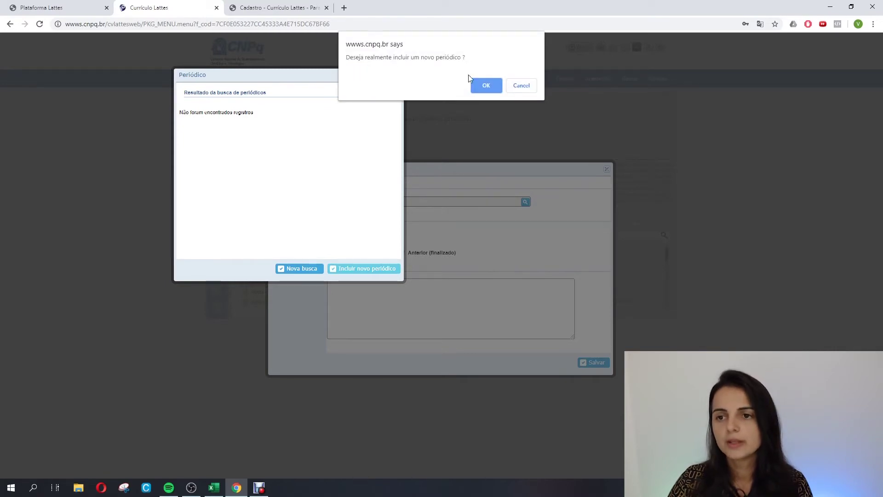
click(487, 85)
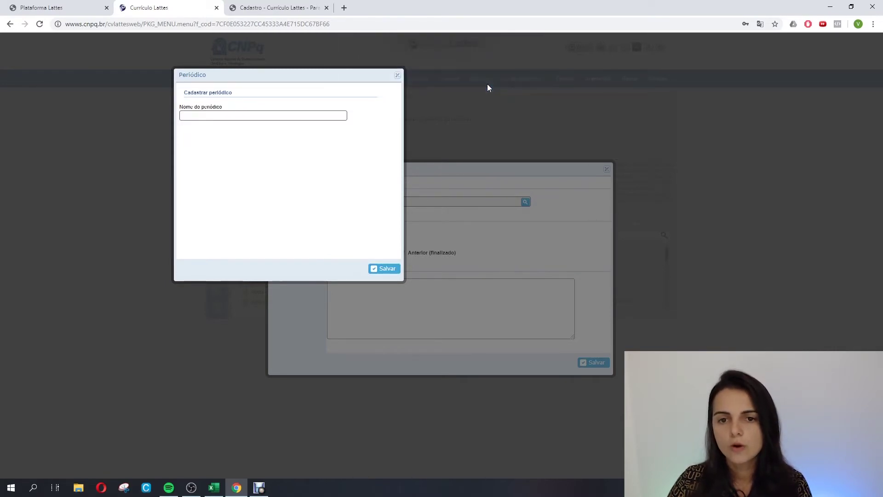
click(257, 118)
click(244, 150)
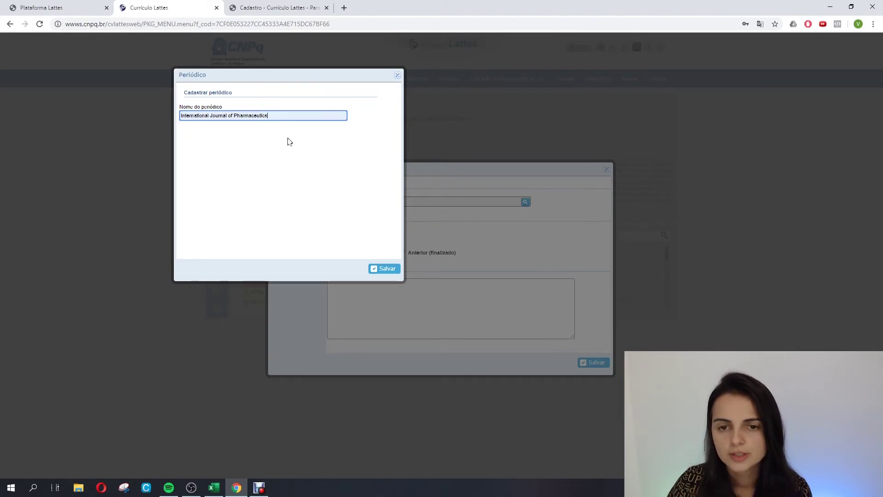
click(387, 269)
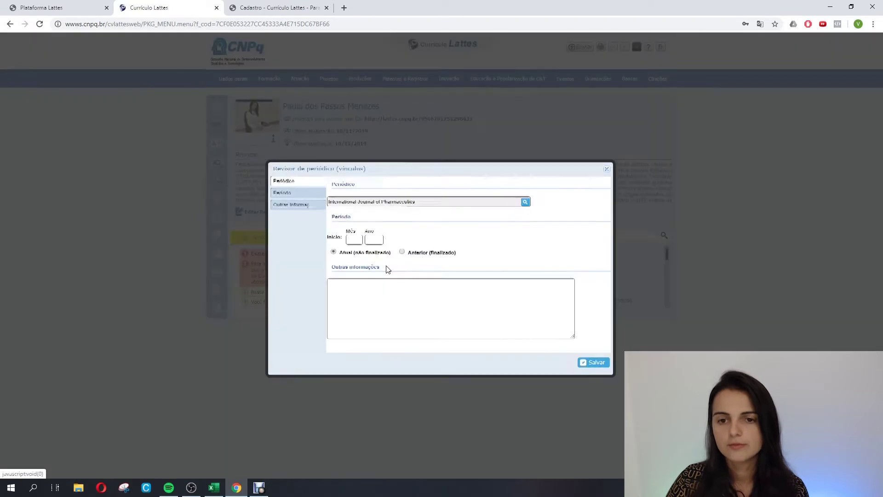
Set the reviewer entry's start to 11/2019, save it, and close the reviewed-journals list.
click(357, 240)
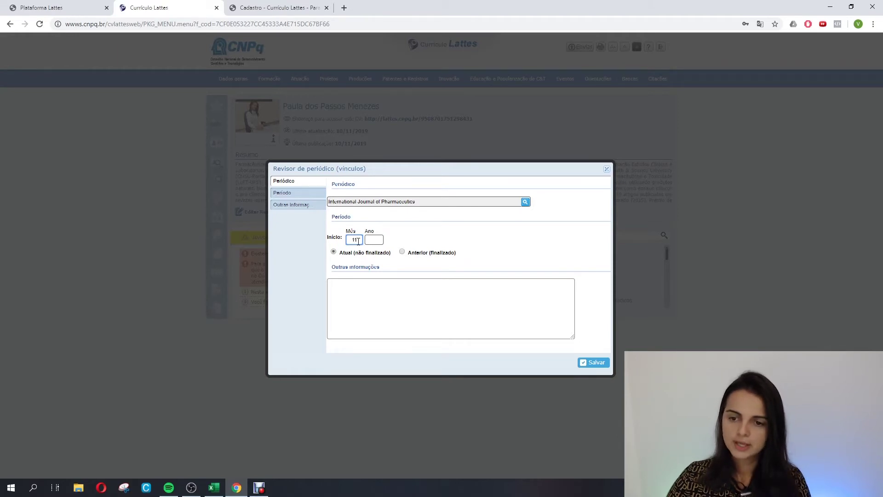
click(377, 239)
text(2019)
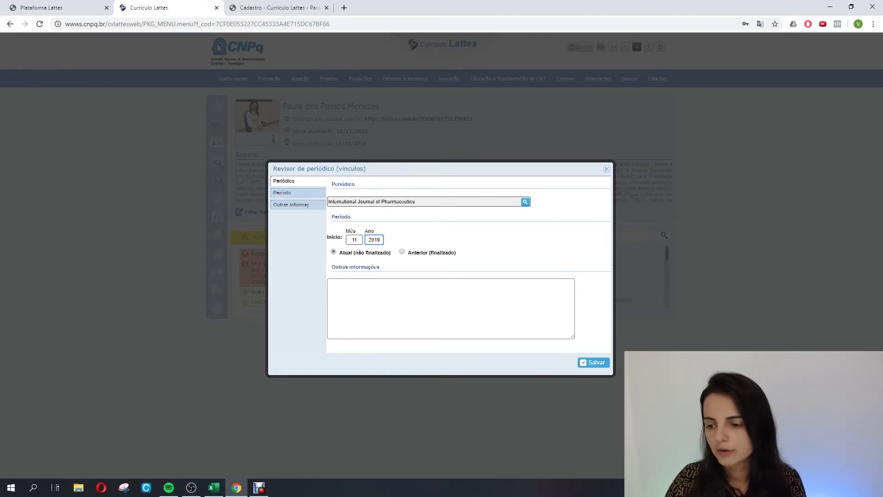
click(595, 362)
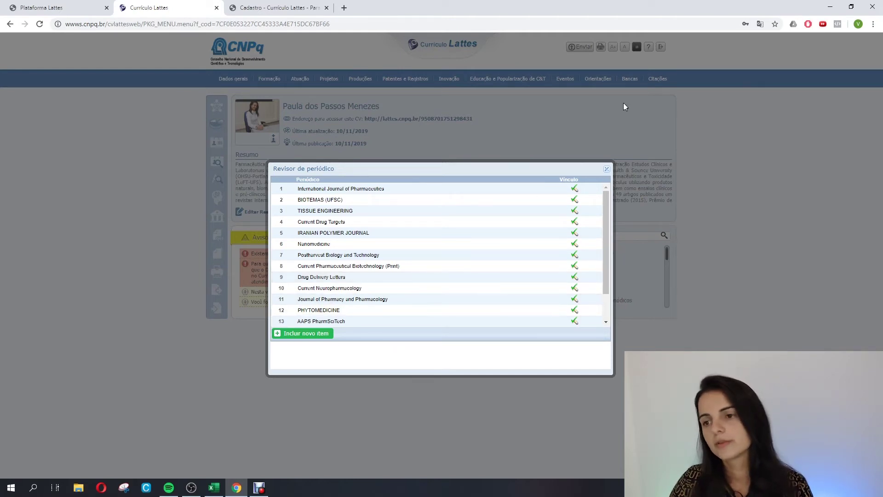
click(607, 169)
mouse_move(302, 82)
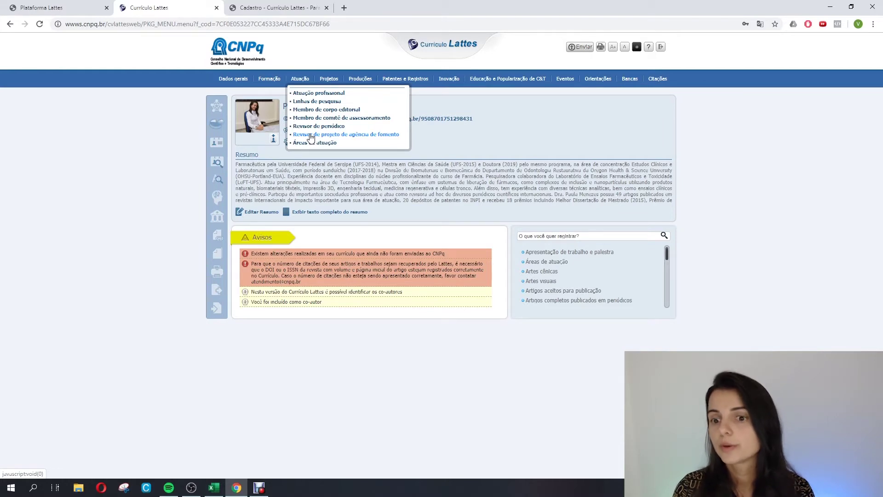
click(311, 143)
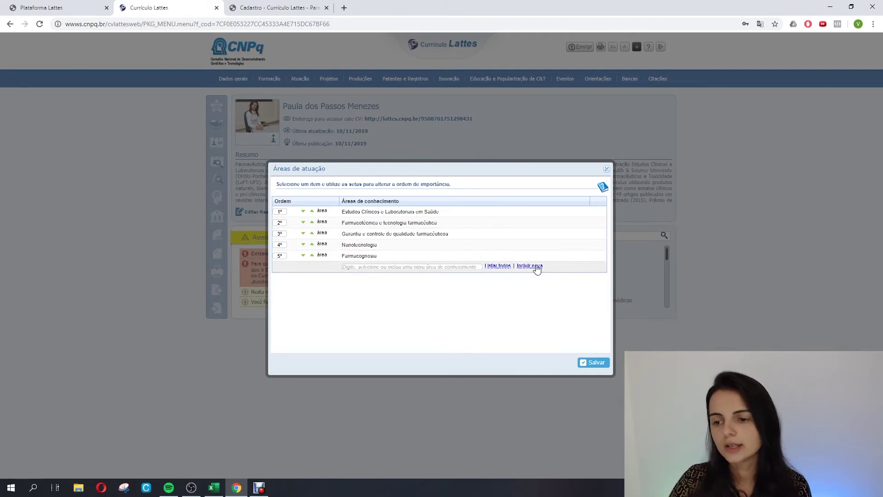
click(606, 169)
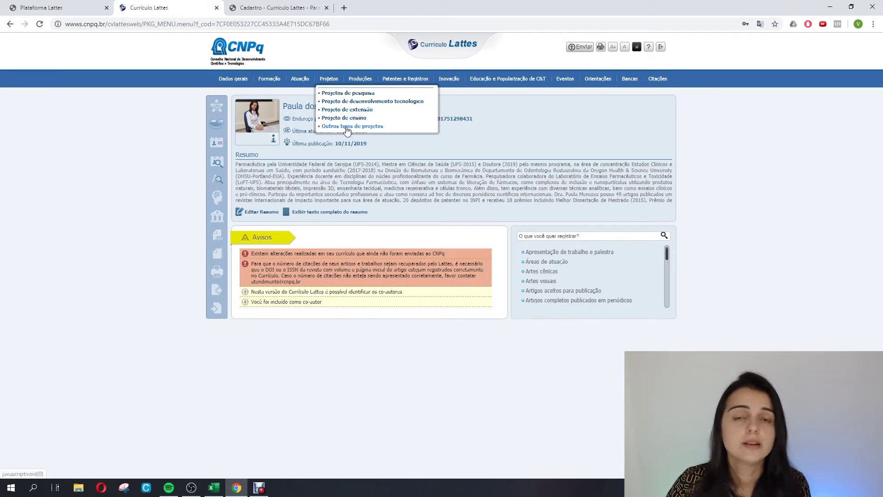
Open a new Projeto de desenvolvimento tecnológico form and review its name, status, year and institution fields.
click(354, 102)
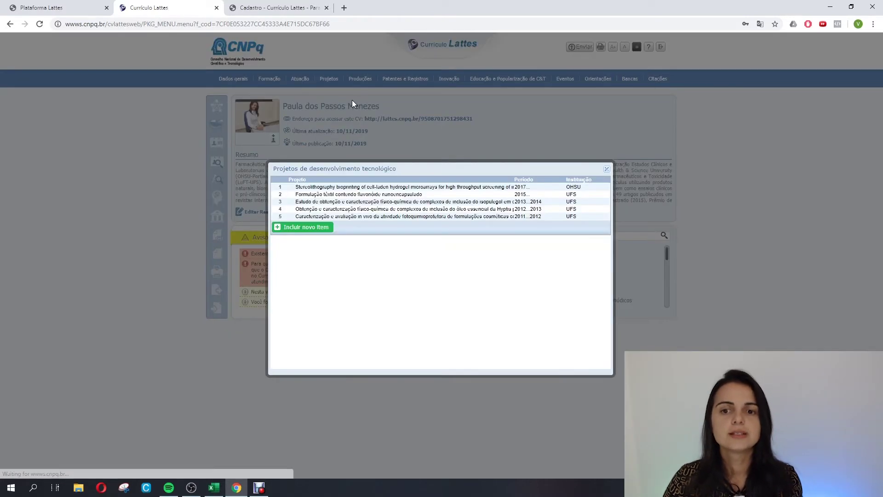
click(306, 227)
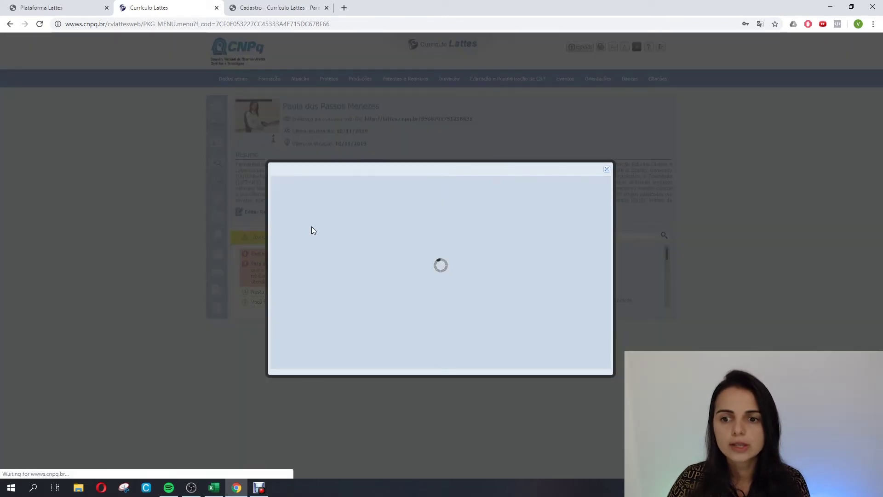
click(345, 208)
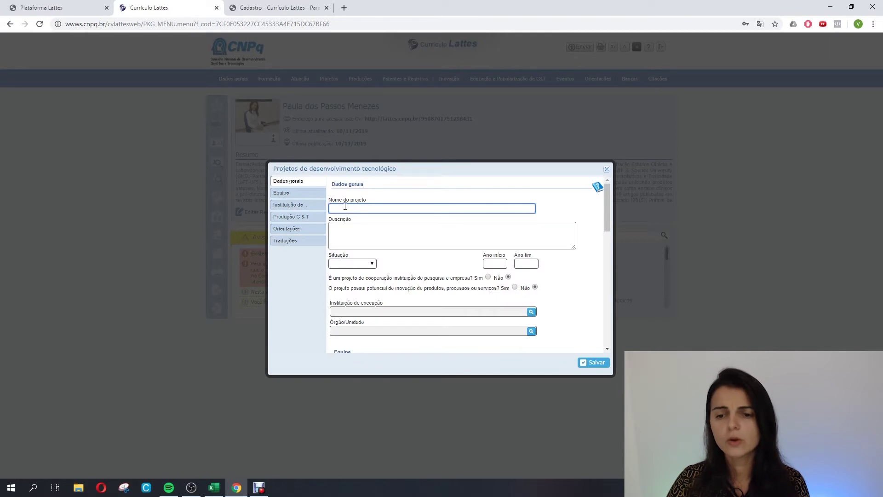
click(350, 234)
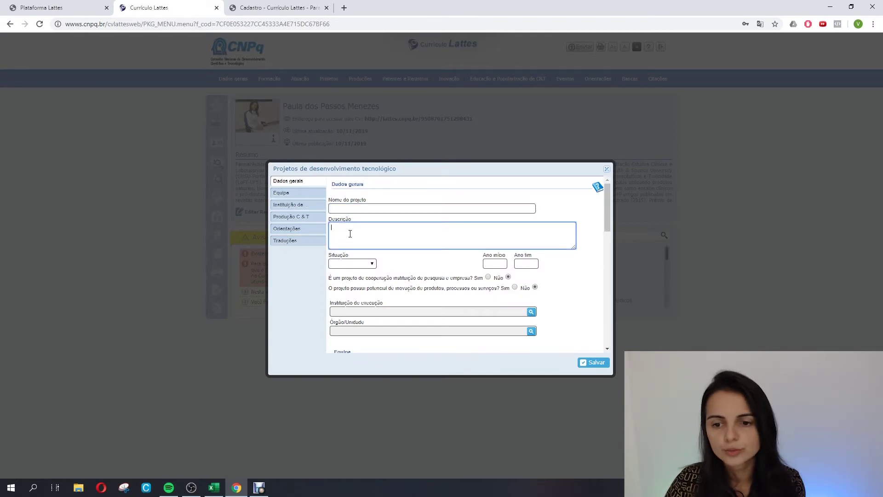
click(354, 265)
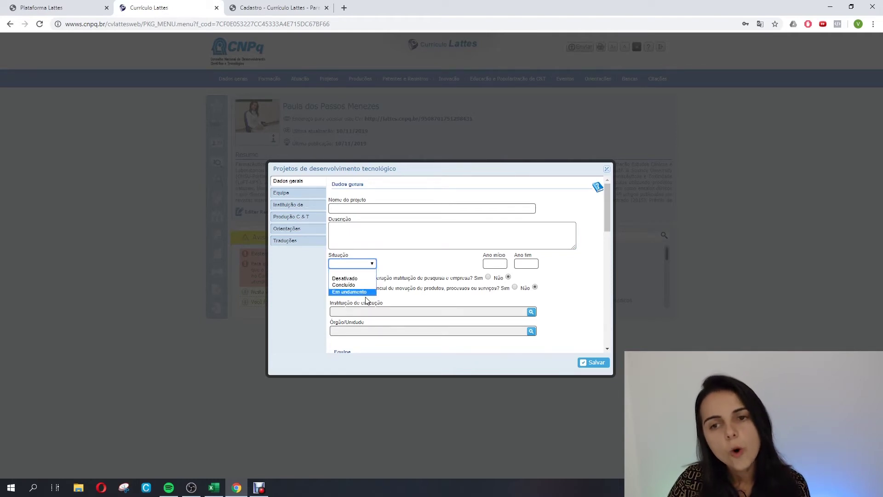
click(497, 265)
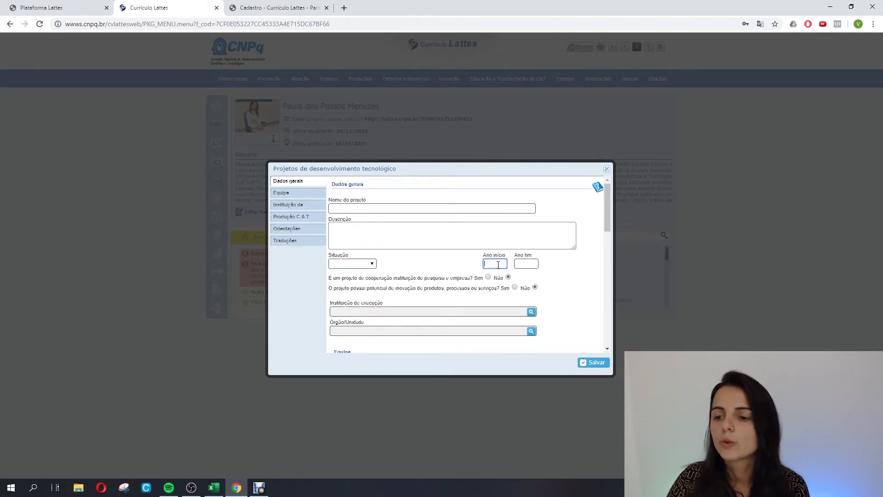
click(527, 264)
scroll(522, 268, down, 1)
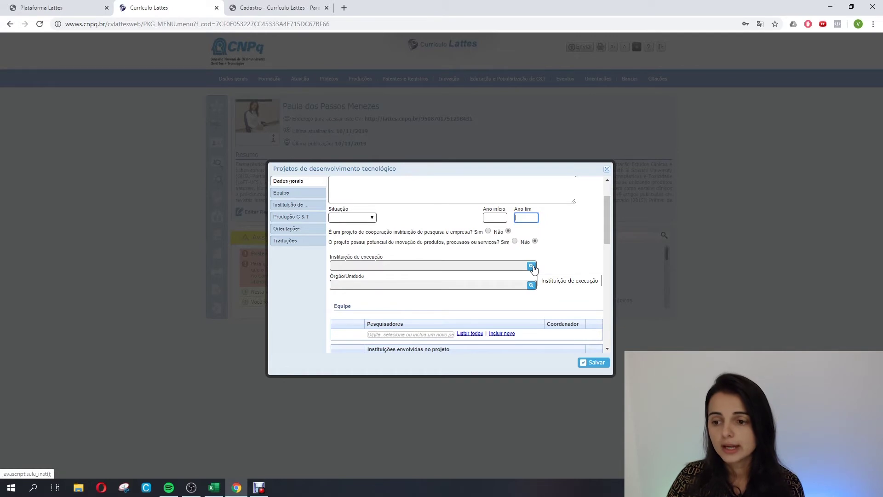
click(532, 267)
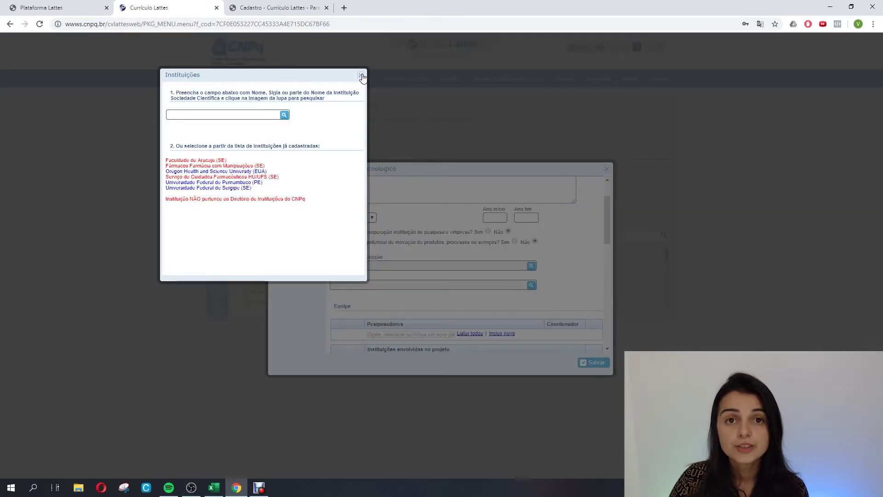
click(361, 75)
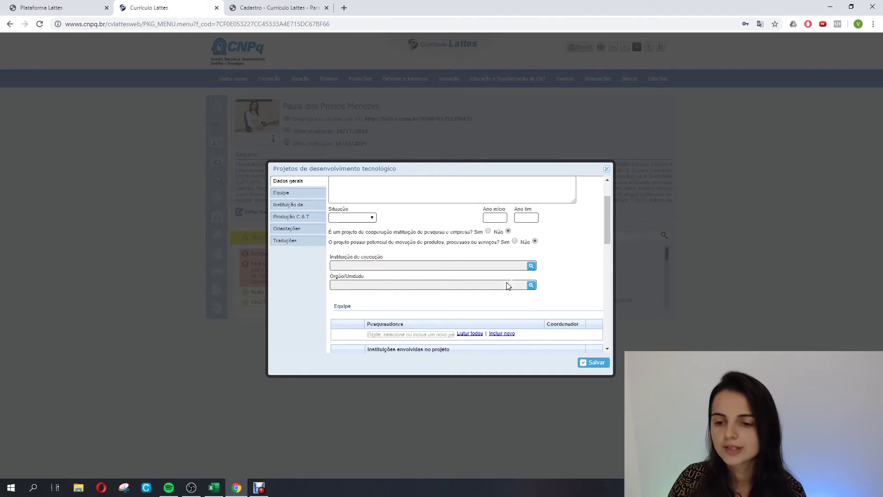
drag(608, 226, 605, 244)
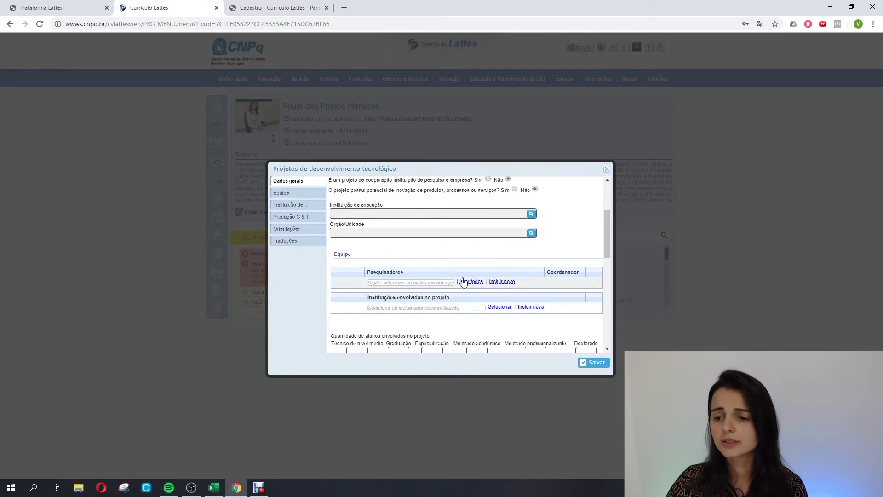
Search for a listed researcher by first name and add them to the project team.
click(444, 282)
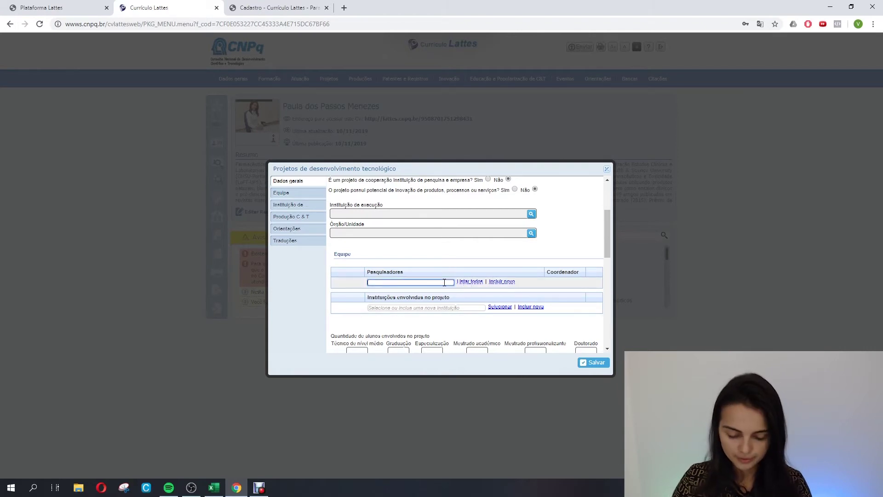
text(Paula)
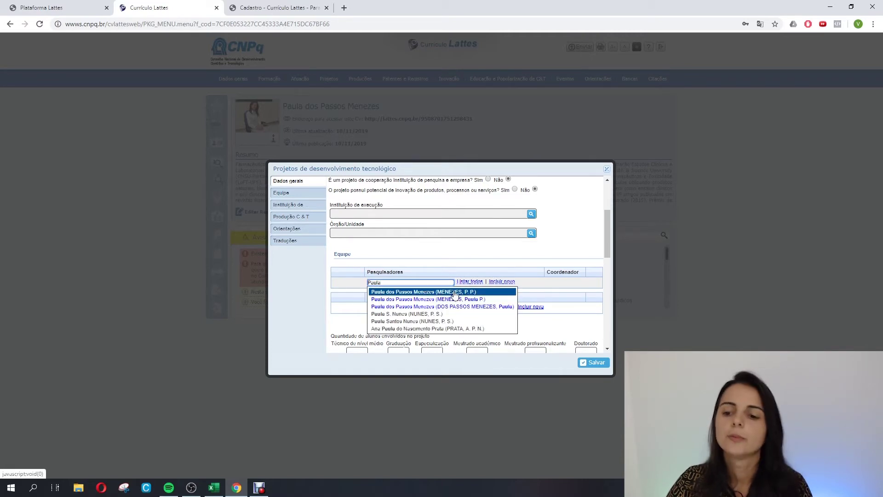
click(454, 293)
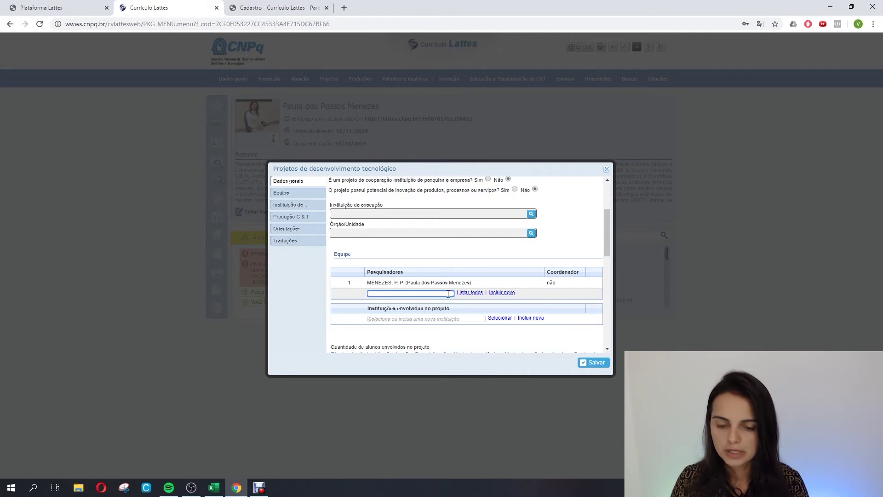
Register an unlisted researcher with full name and citation name, and confirm adding them.
text(i)
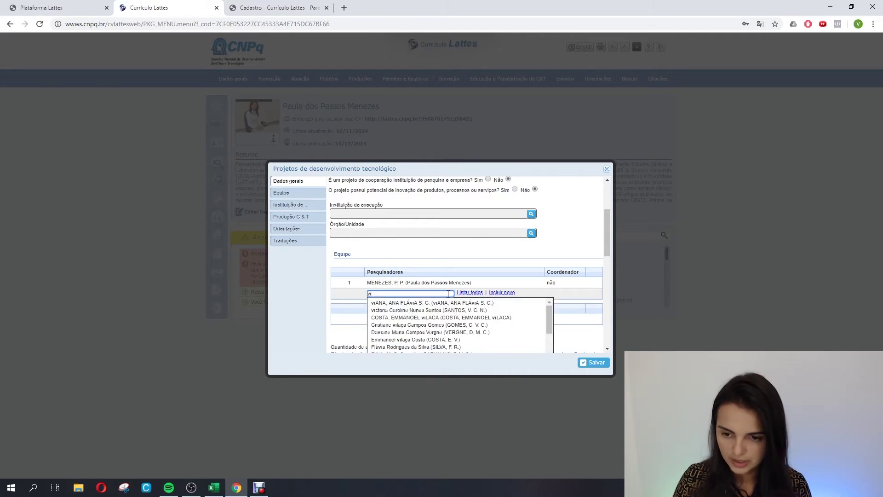
key(BackSpace)
key(BackSpace)
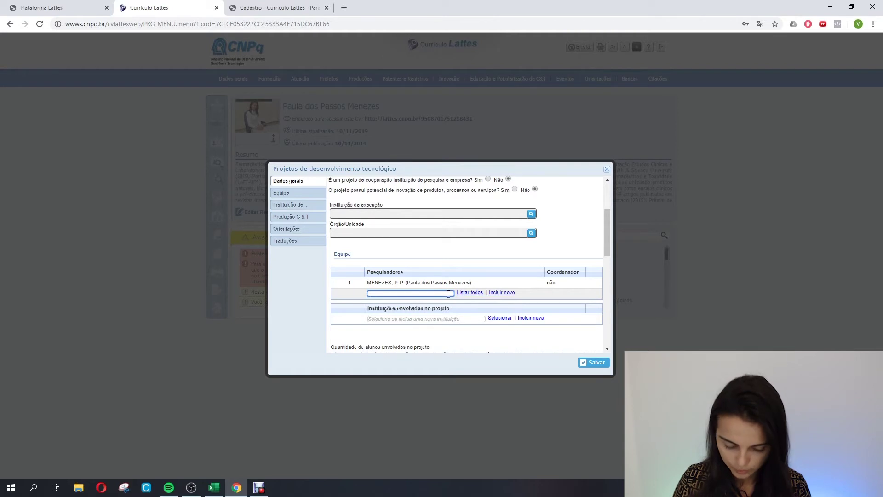
text(Vinicius)
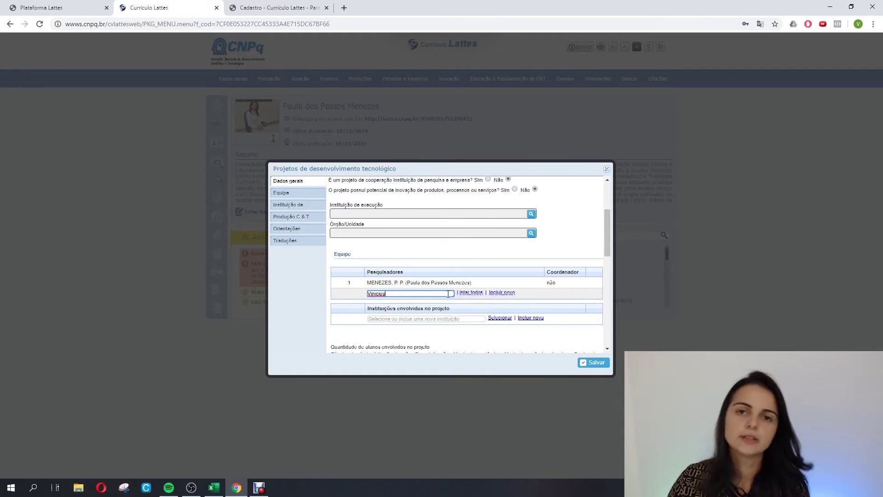
click(502, 293)
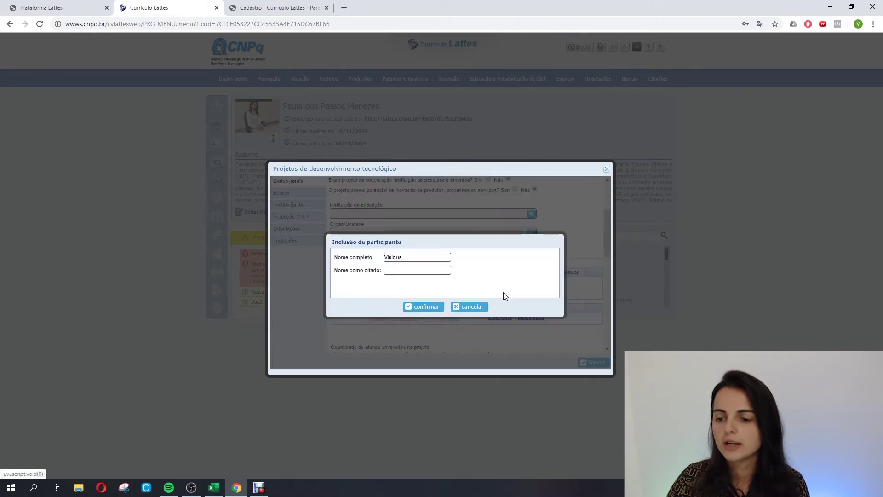
click(405, 257)
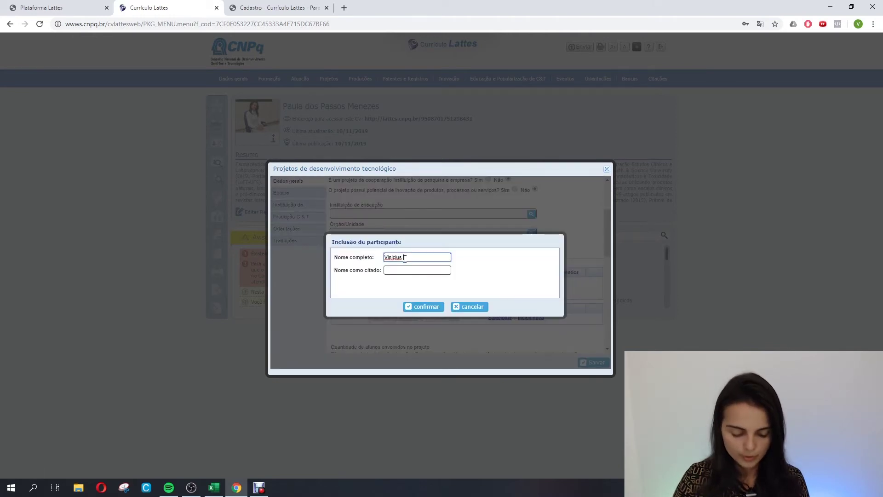
text(xxx)
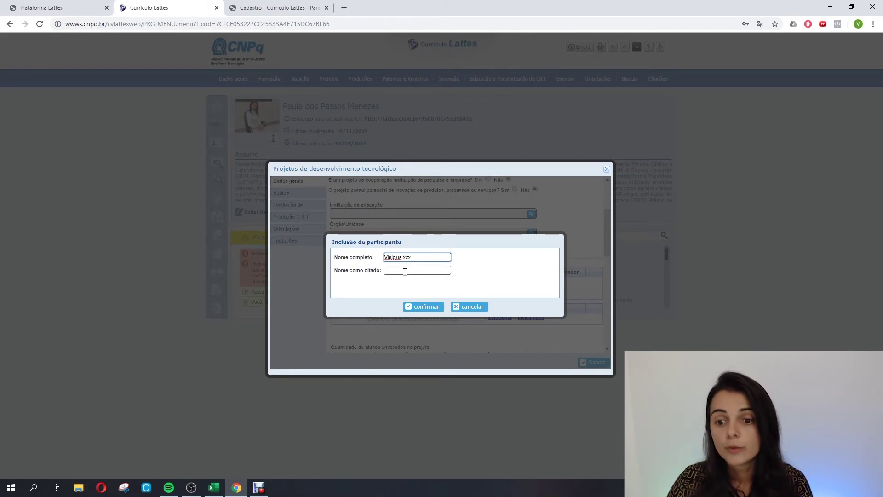
click(405, 271)
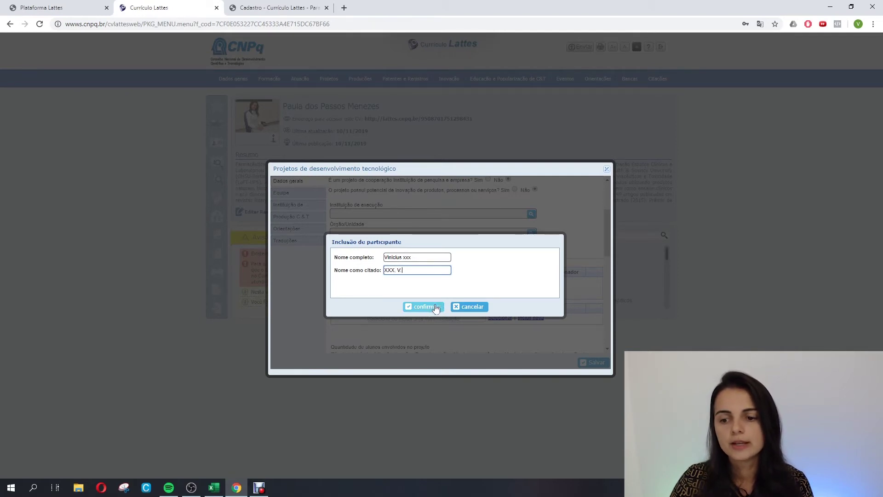
click(470, 309)
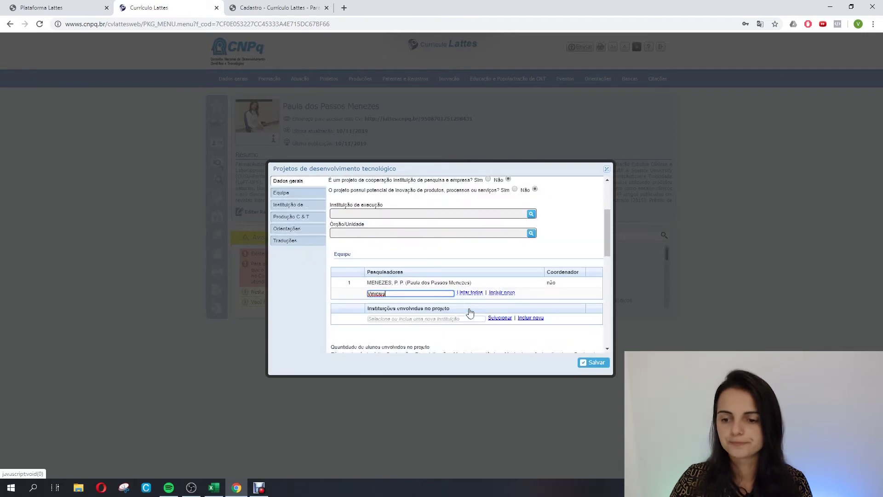
Scroll to the bottom of the project form and save the technological development project.
scroll(501, 303, down, 2)
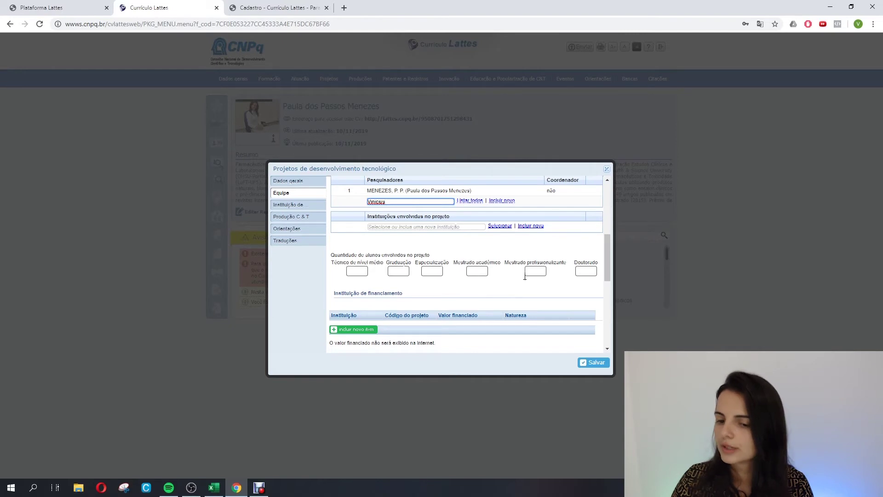
scroll(473, 290, down, 2)
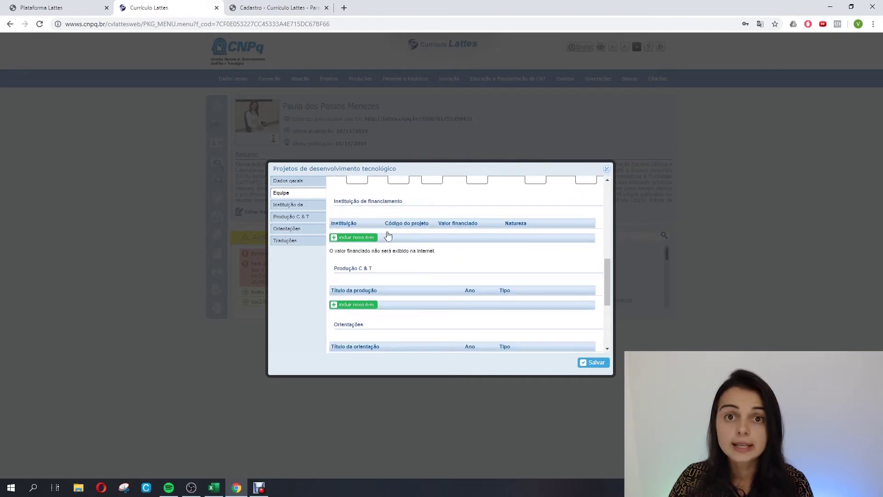
scroll(368, 294, down, 1)
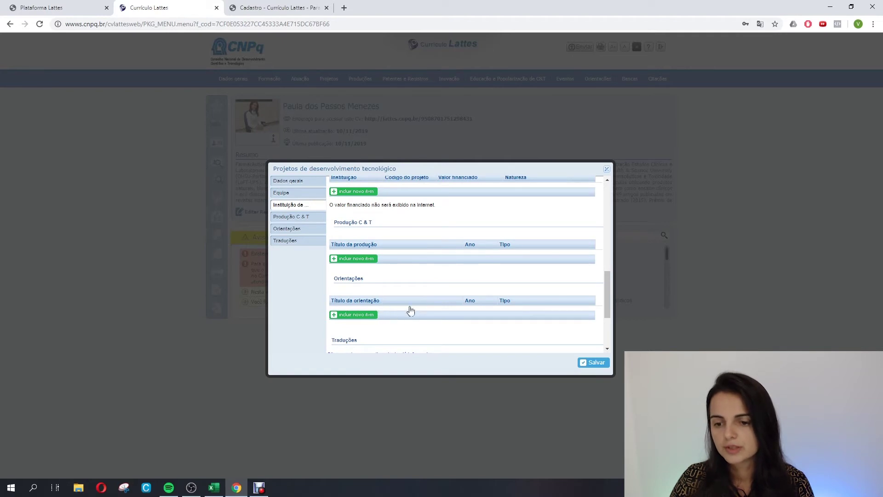
scroll(463, 299, down, 1)
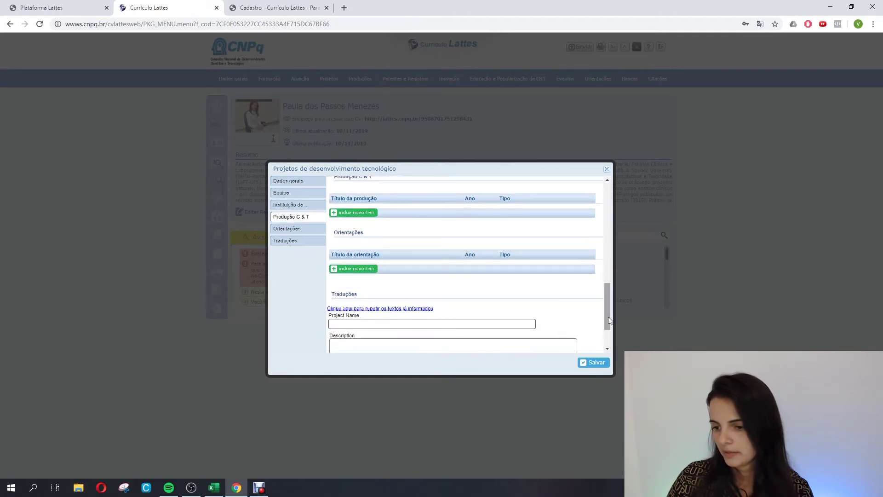
scroll(610, 321, down, 1)
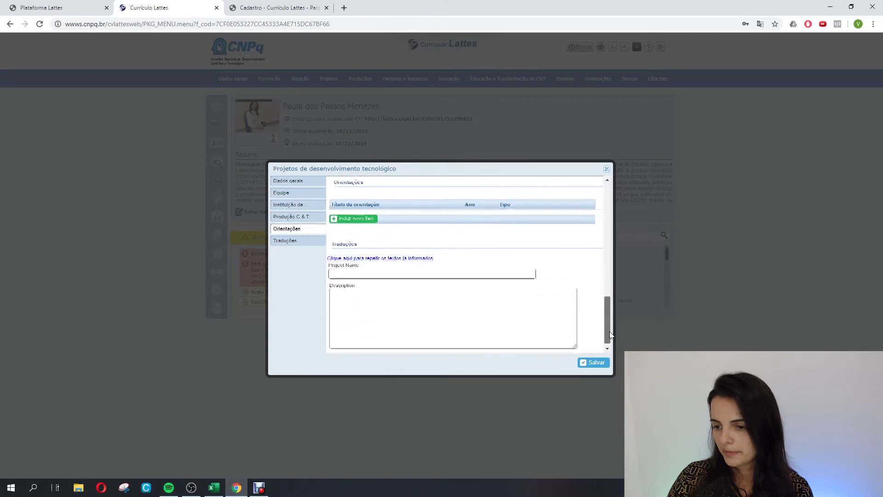
click(590, 362)
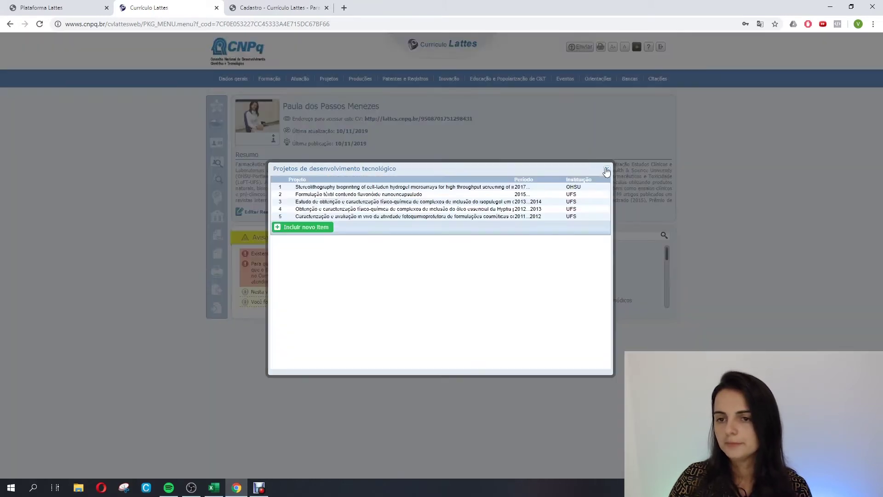
Close the projects list and bring up the Produções menu categories.
click(607, 171)
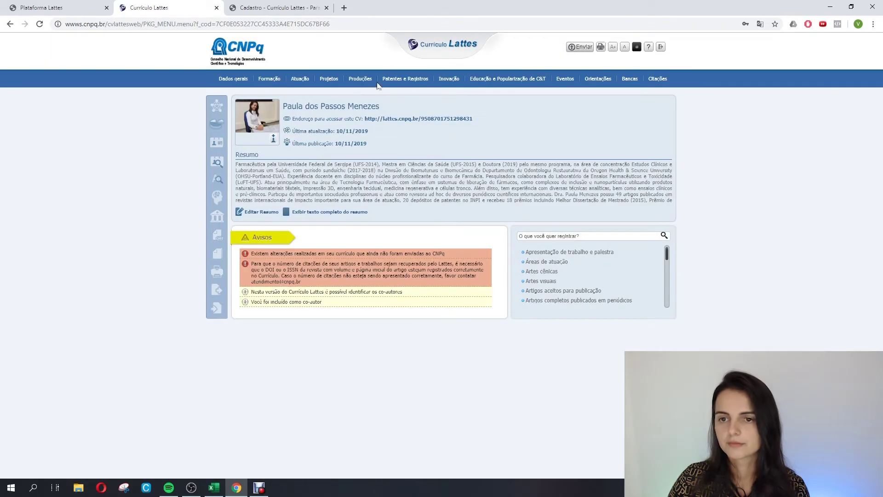
mouse_move(368, 81)
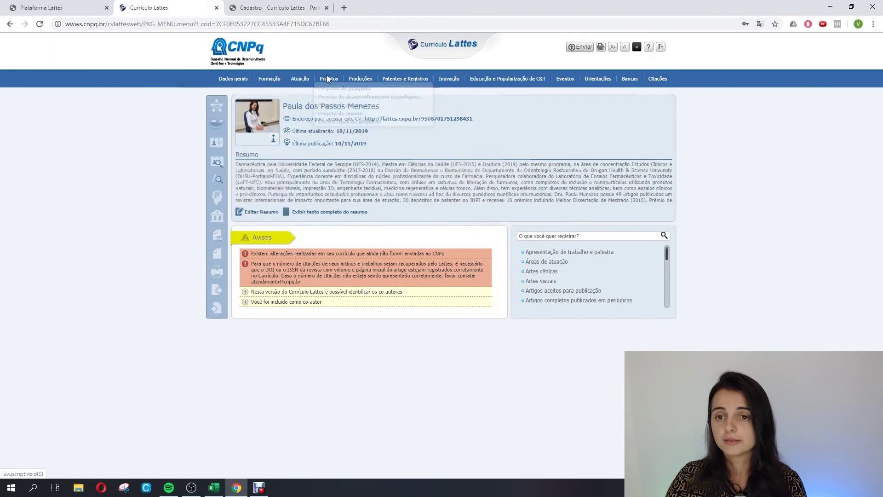
mouse_move(336, 81)
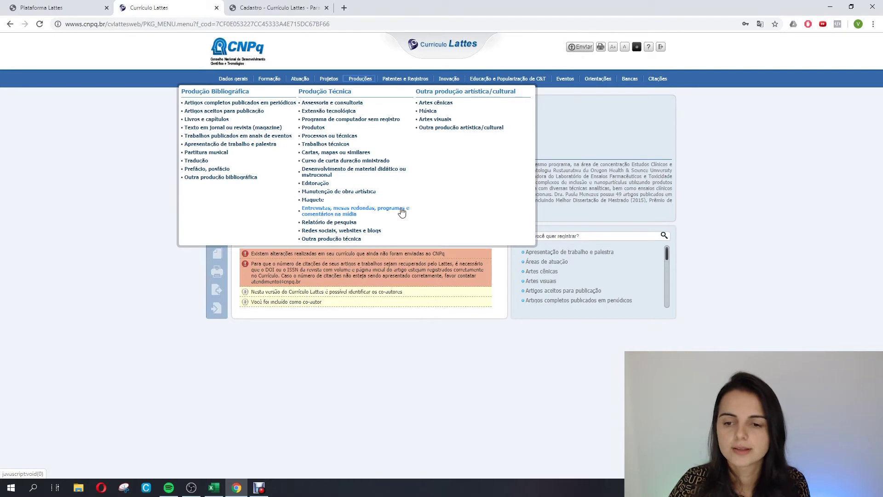
Open Artigos completos publicados em periódicos, add a new item, and focus the DOI/ISSN field.
click(211, 102)
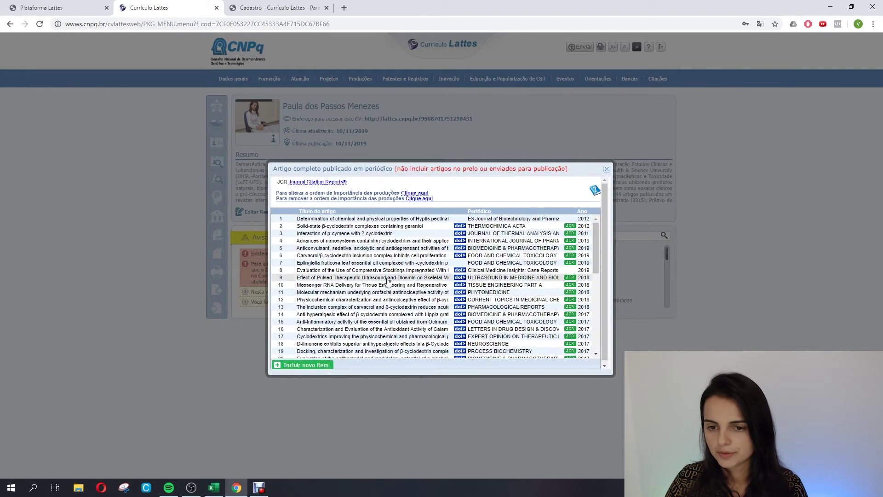
scroll(378, 276, down, 5)
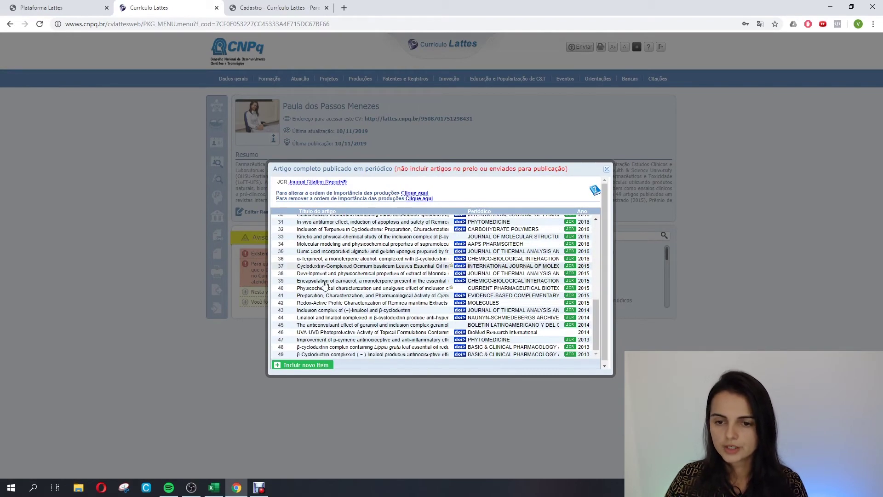
scroll(342, 301, down, 1)
click(305, 363)
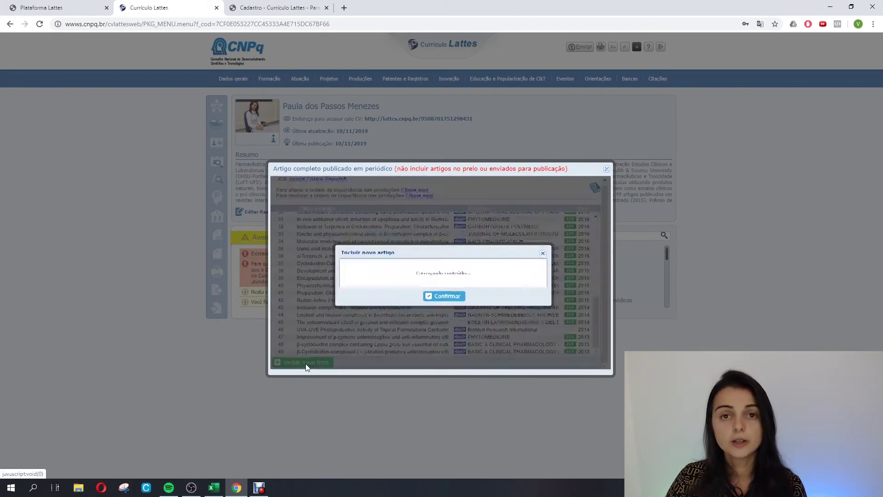
click(367, 260)
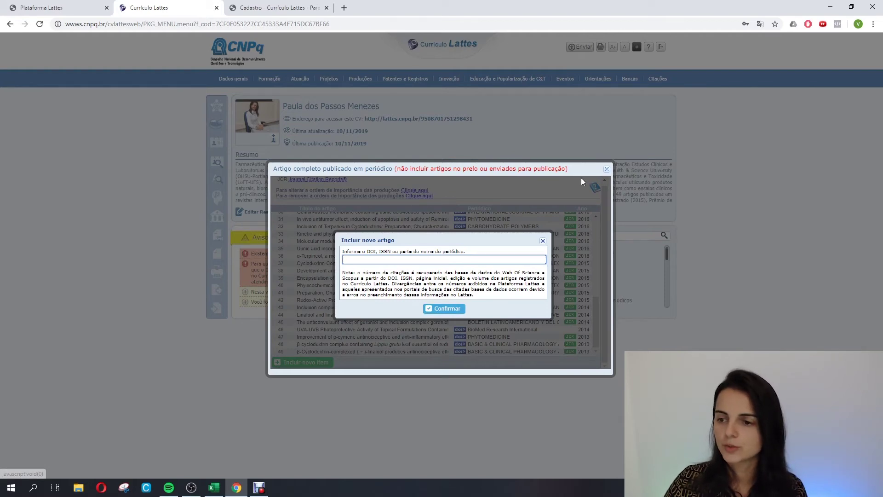
Close the new-article dialogs without saving and bring up the Produções menu again.
click(607, 169)
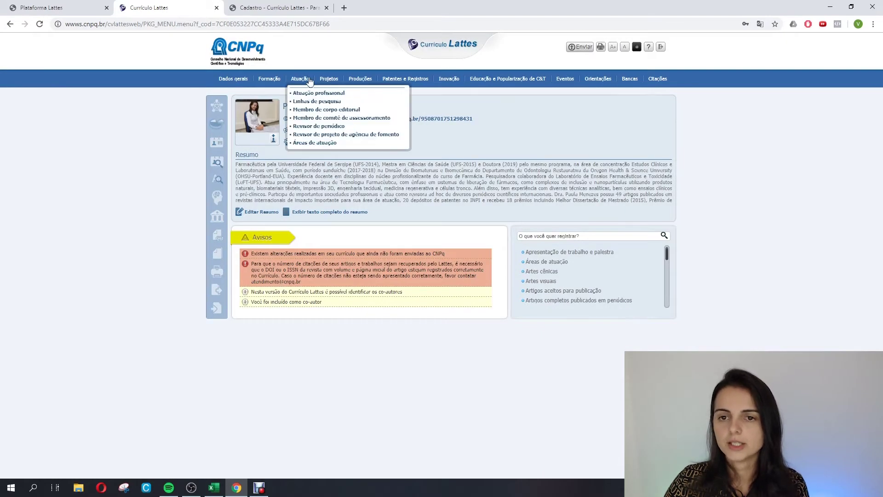
mouse_move(291, 82)
mouse_move(361, 79)
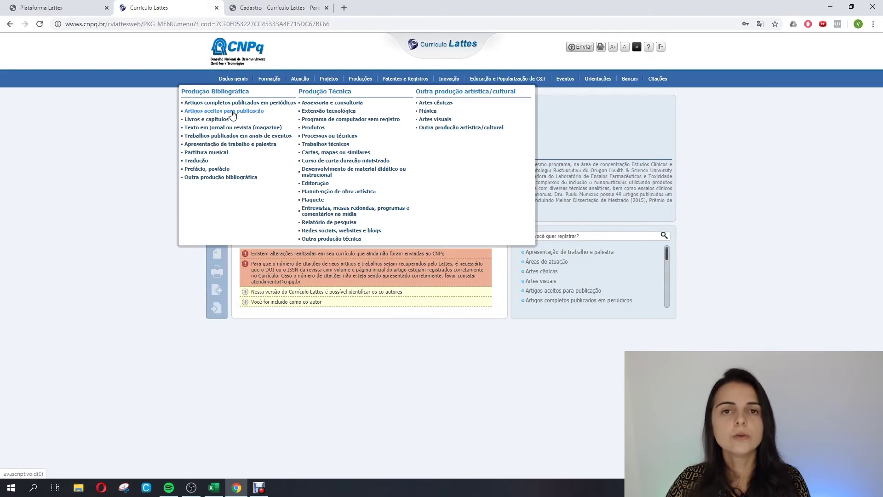
Save the accepted-for-publication article as a full published article, confirming both alerts.
click(232, 114)
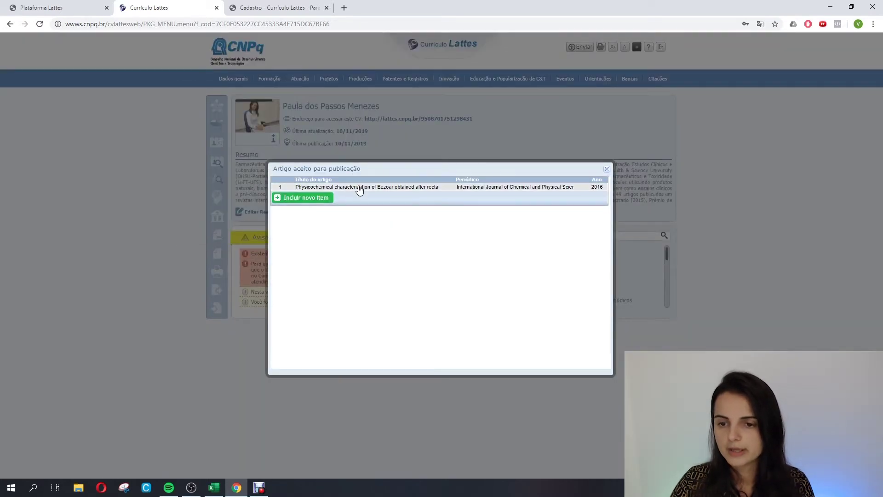
click(359, 188)
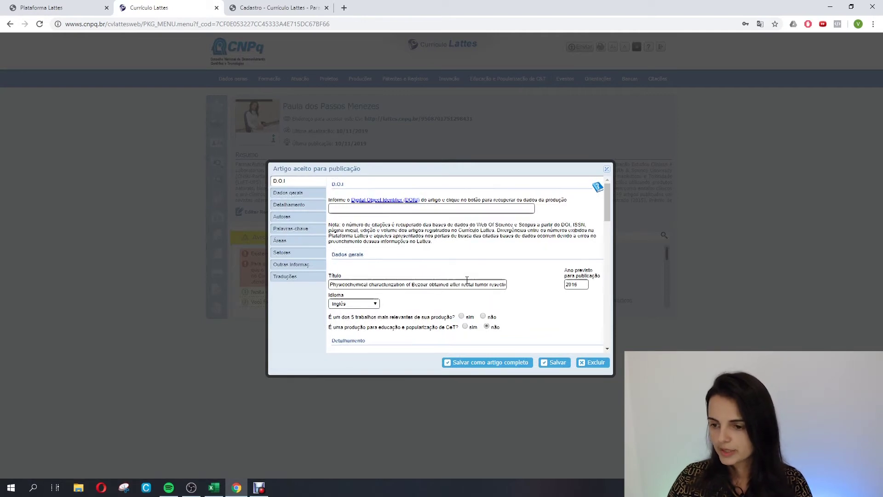
scroll(453, 294, down, 10)
scroll(467, 284, down, 10)
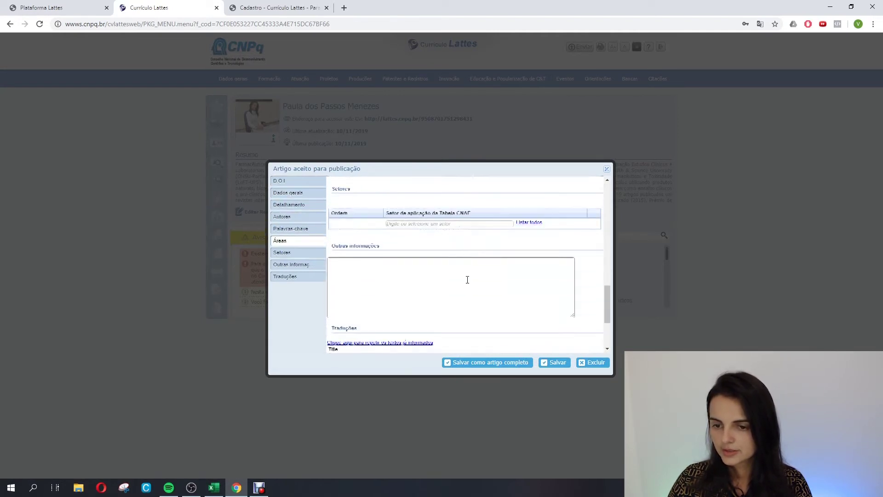
click(491, 363)
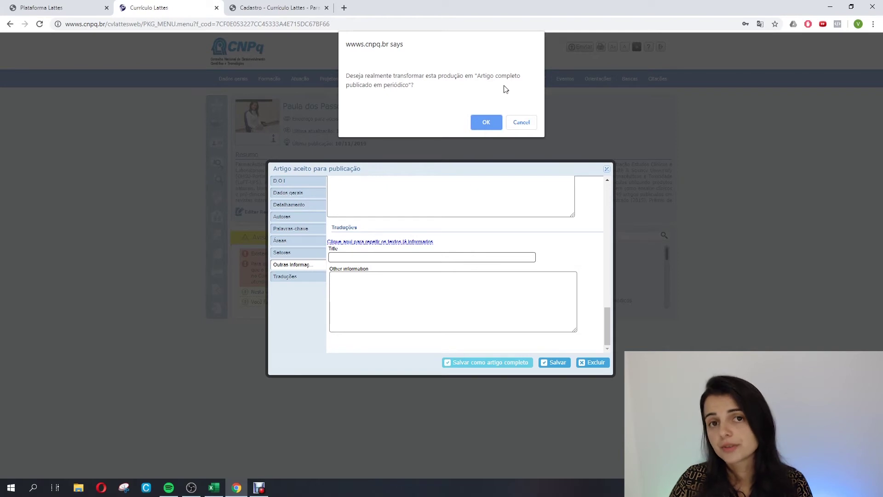
click(486, 123)
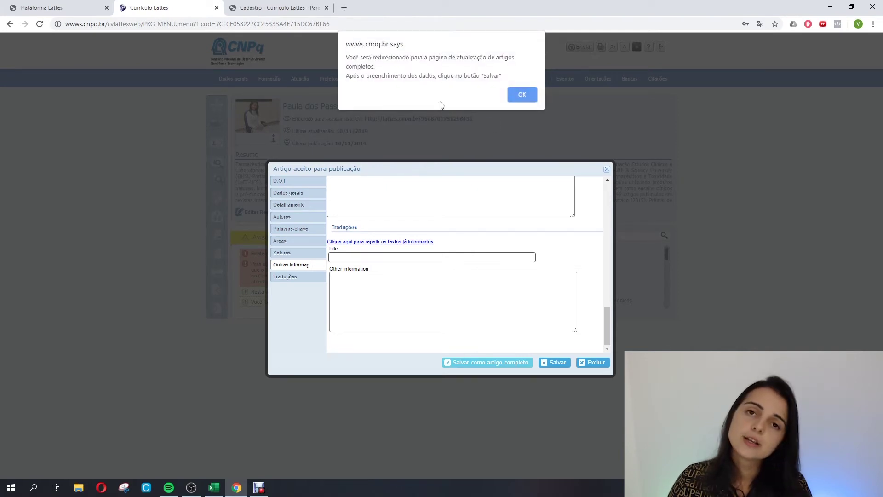
click(521, 95)
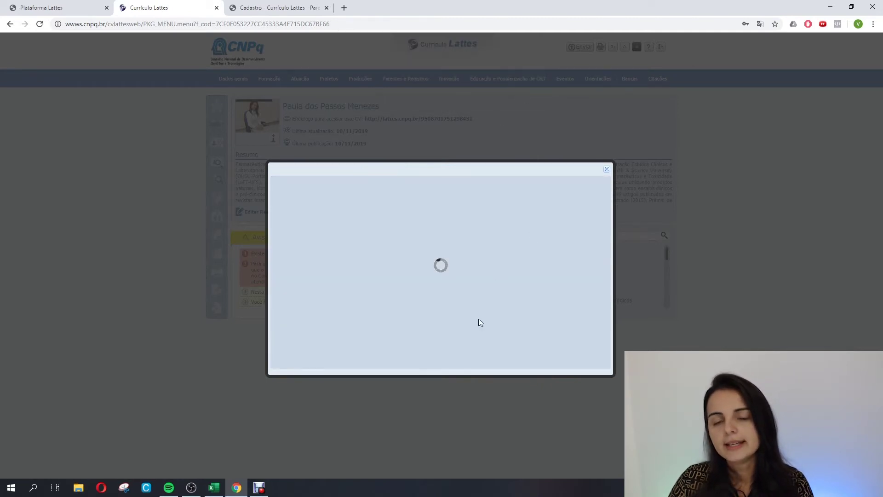
click(364, 208)
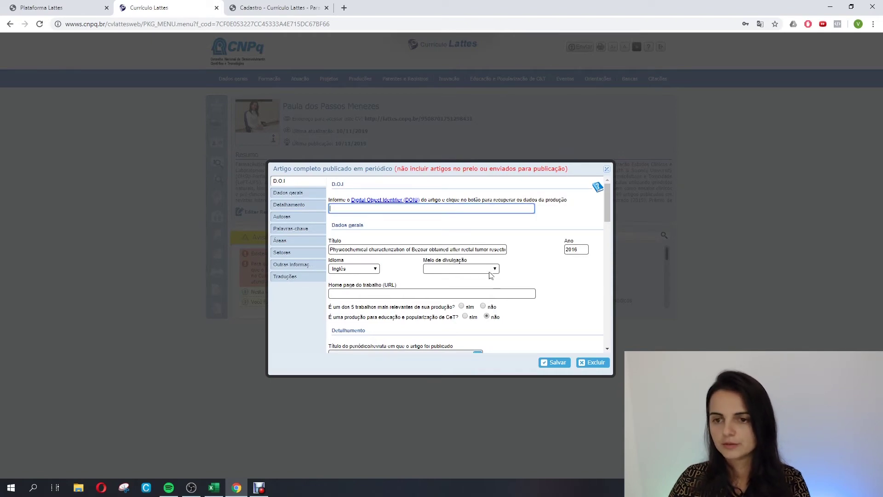
scroll(490, 275, down, 10)
scroll(490, 275, up, 1)
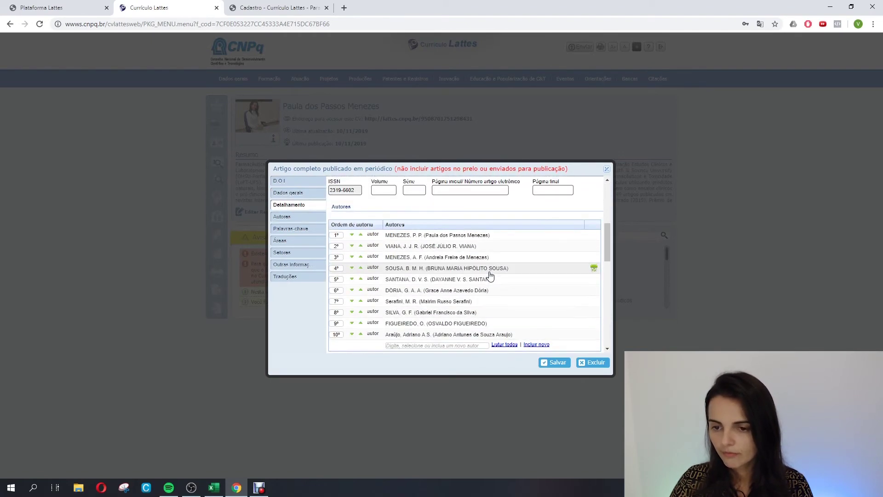
scroll(490, 275, up, 2)
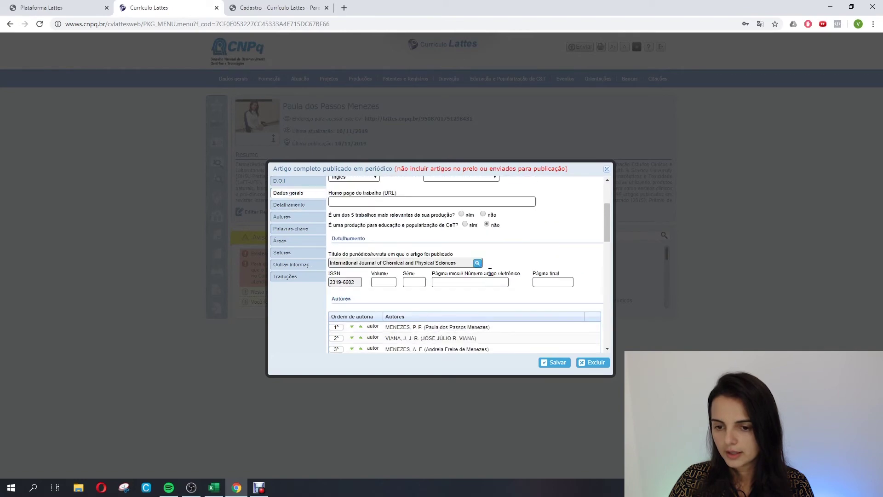
scroll(507, 286, down, 5)
scroll(507, 285, up, 8)
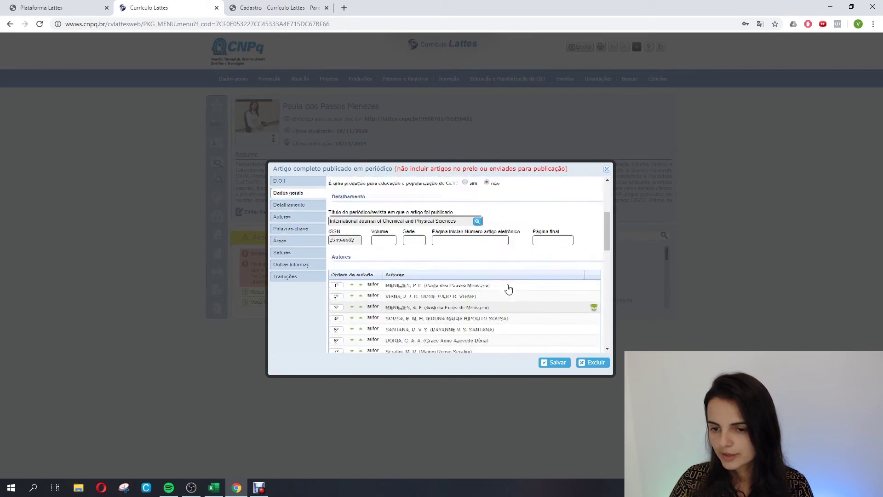
scroll(509, 289, down, 7)
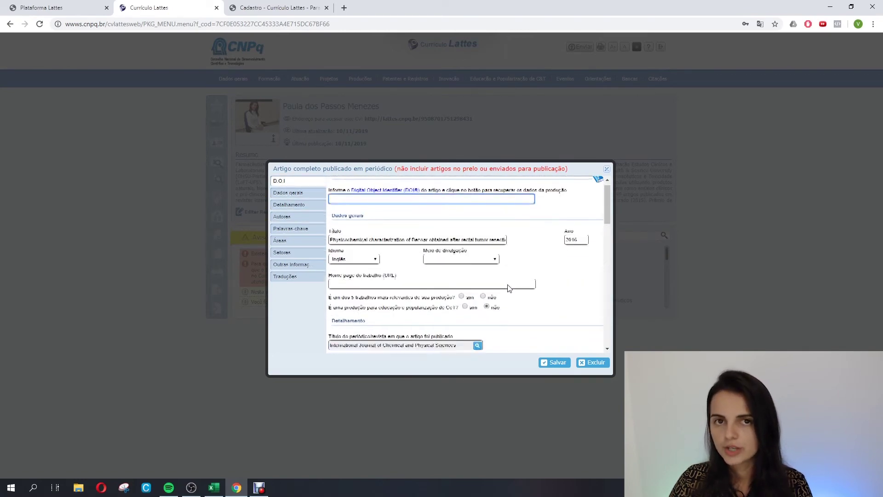
scroll(509, 287, up, 1)
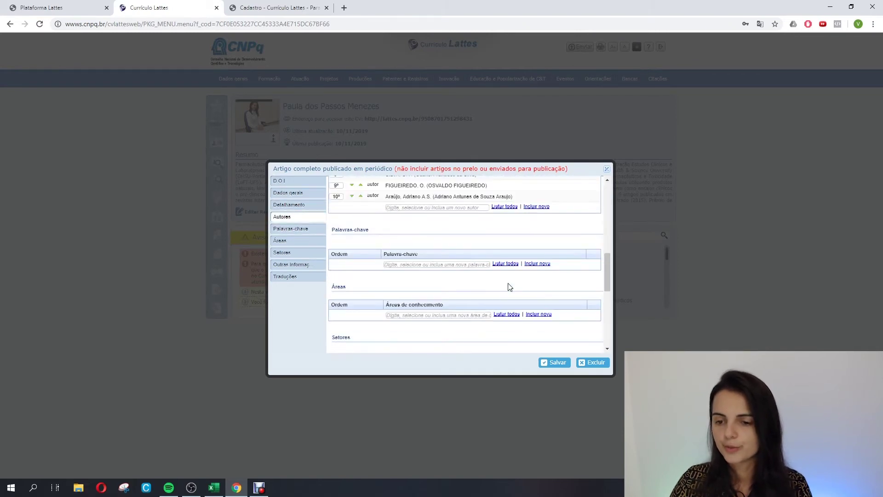
scroll(509, 284, down, 7)
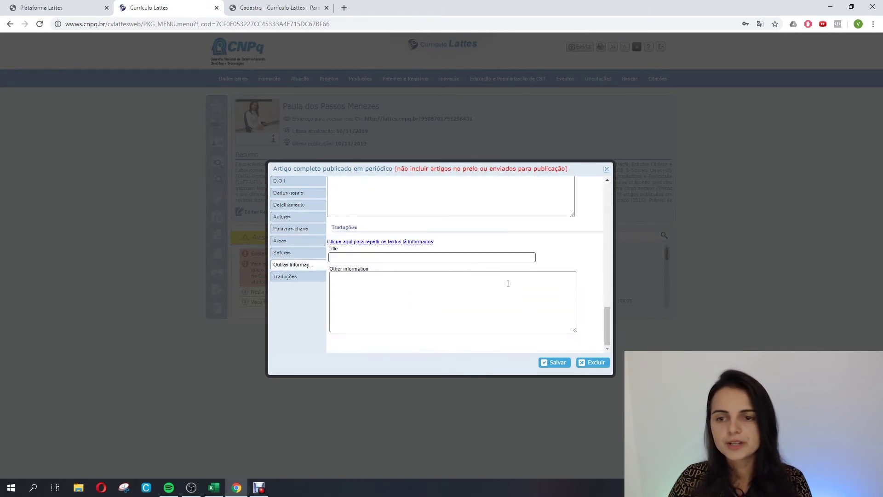
Close the journal article form and the published-articles list, returning to the Currículo Lattes page.
click(607, 169)
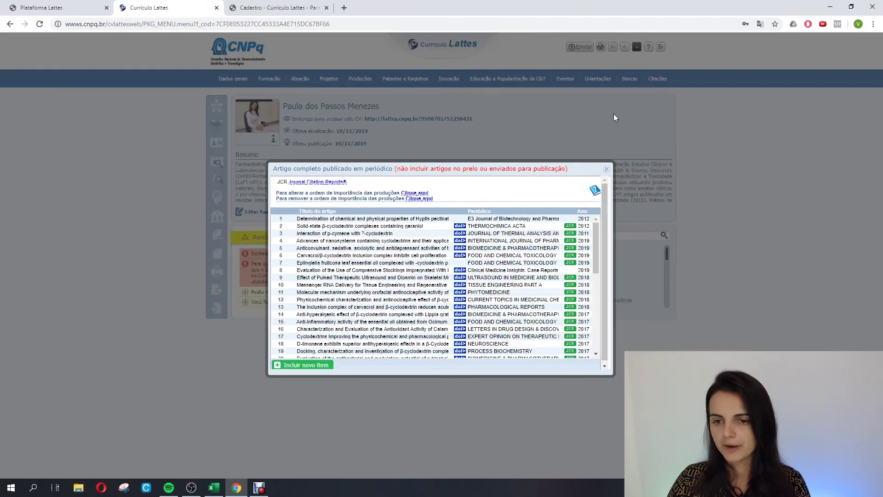
click(608, 170)
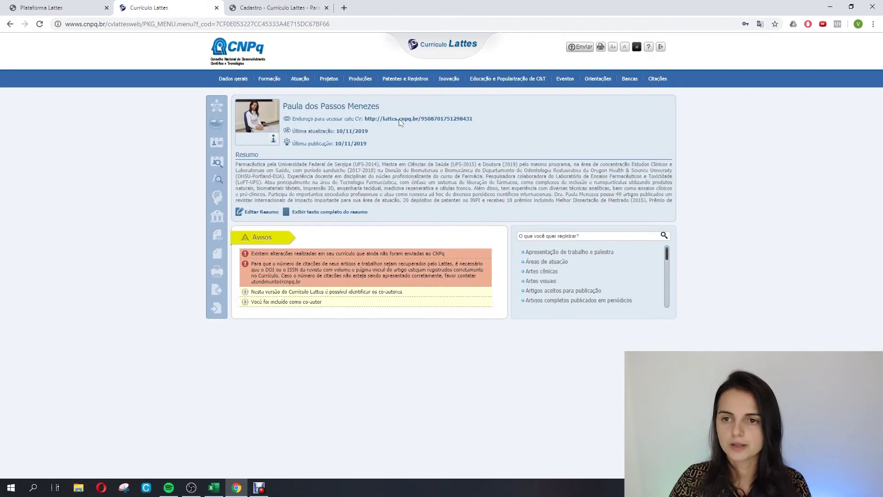
mouse_move(358, 81)
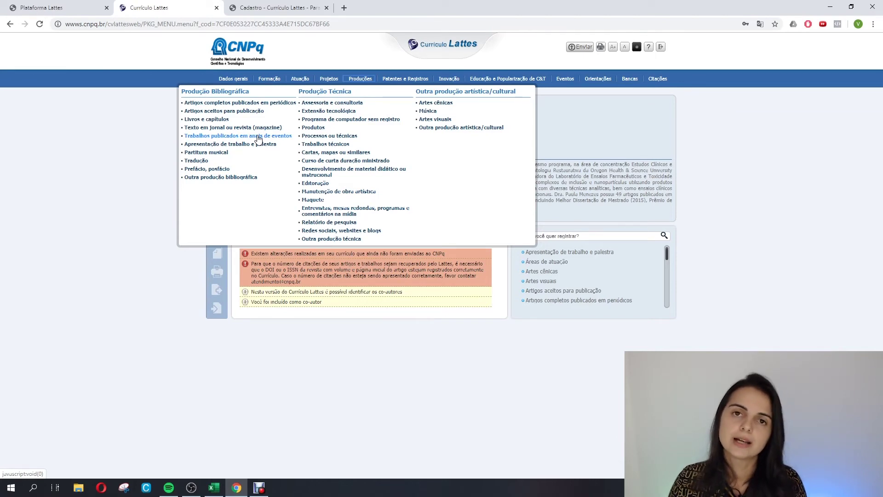
Start a new paper under Trabalhos publicados em anais de eventos, leaving dissemination medium unset and popularization as No.
click(258, 137)
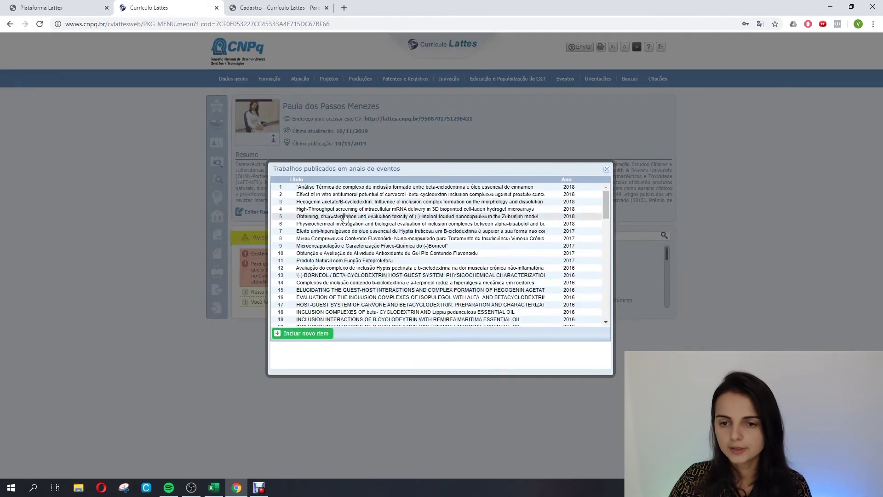
click(303, 334)
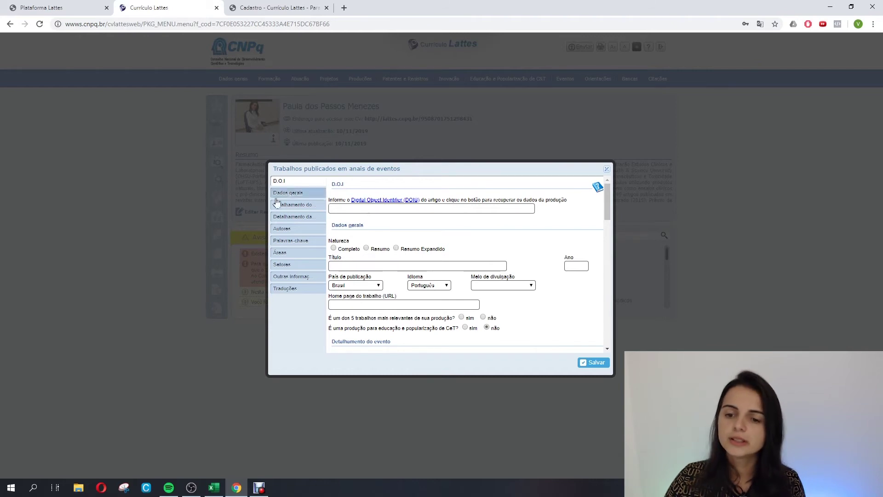
click(405, 268)
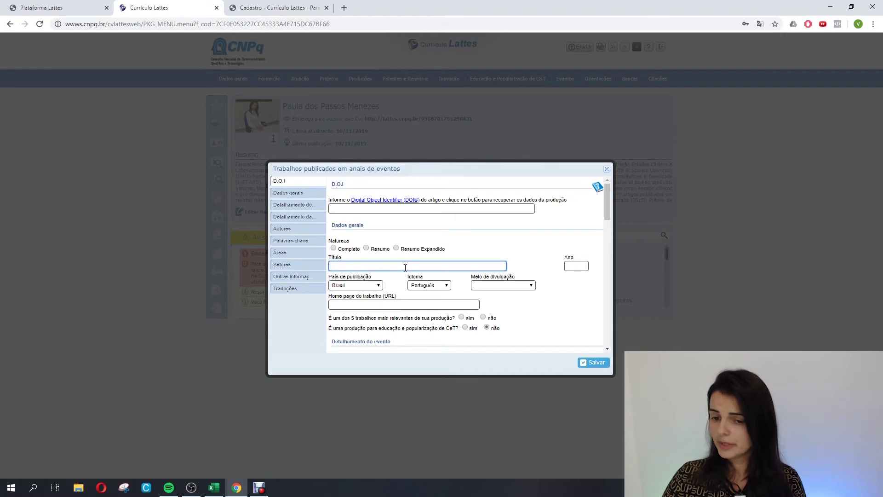
click(527, 286)
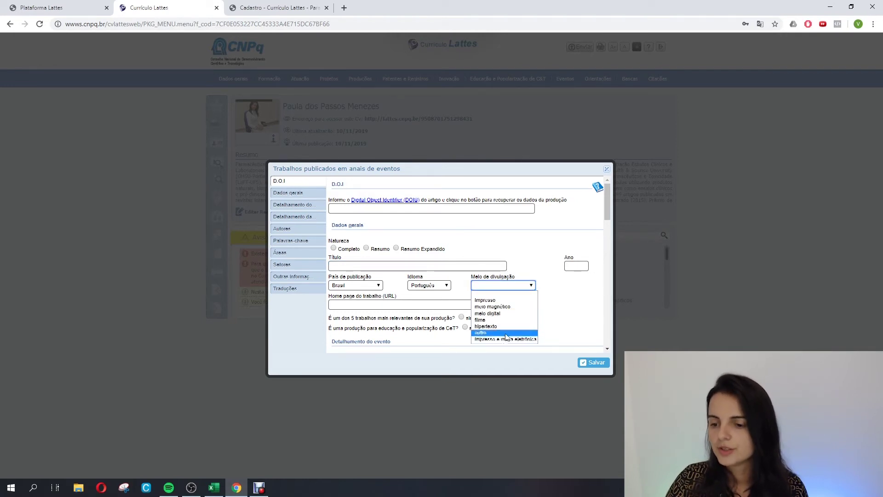
click(537, 261)
scroll(478, 234, down, 2)
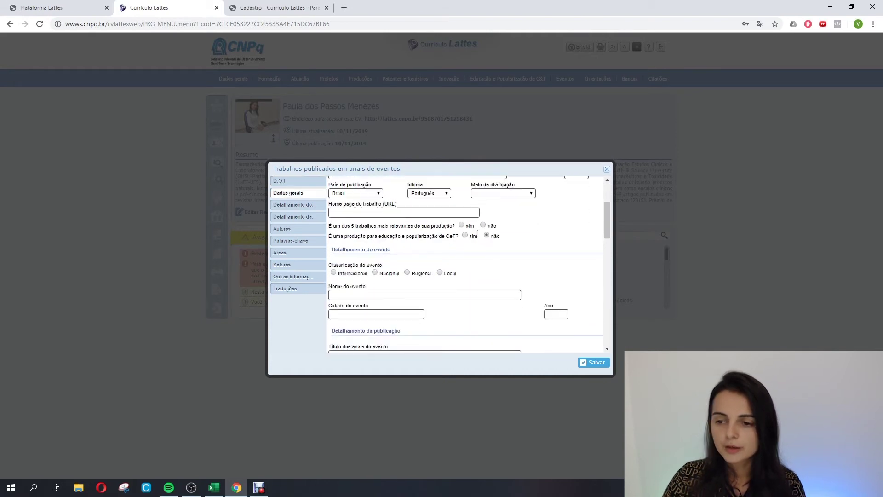
click(486, 236)
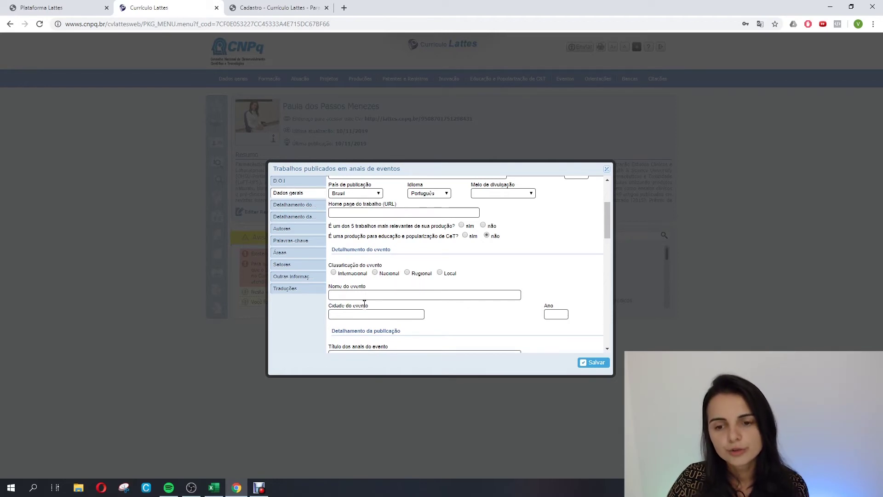
Scroll through the rest of the new-paper form, then close it and the proceedings list unsaved.
scroll(563, 232, down, 2)
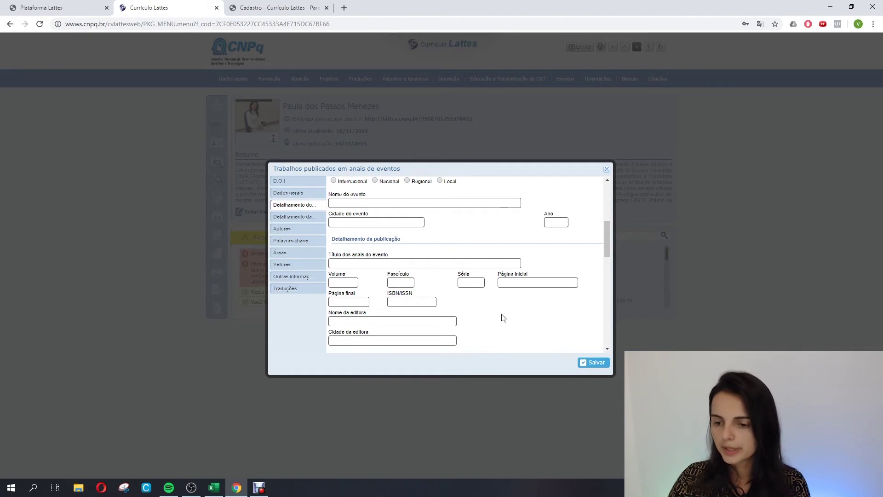
scroll(504, 317, down, 3)
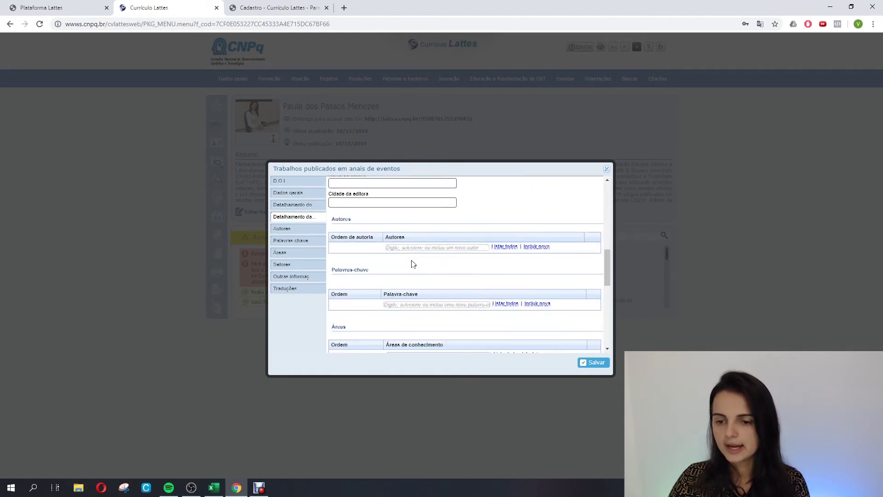
scroll(427, 272, down, 6)
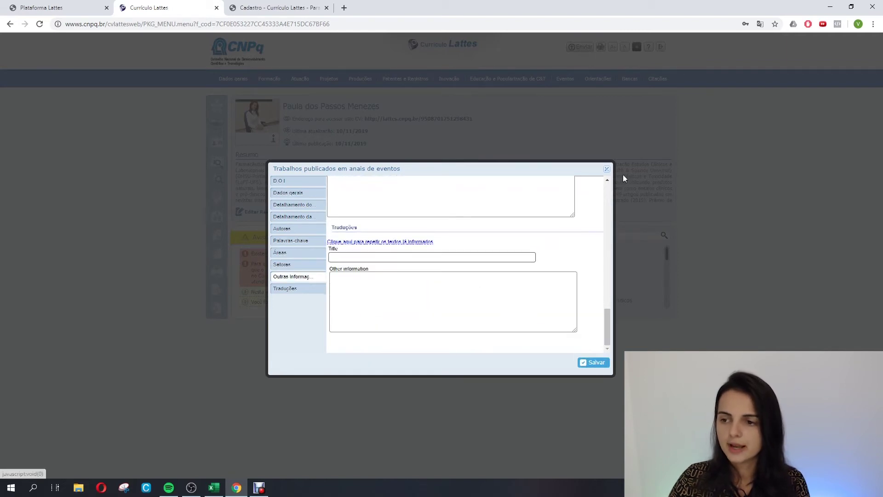
click(606, 169)
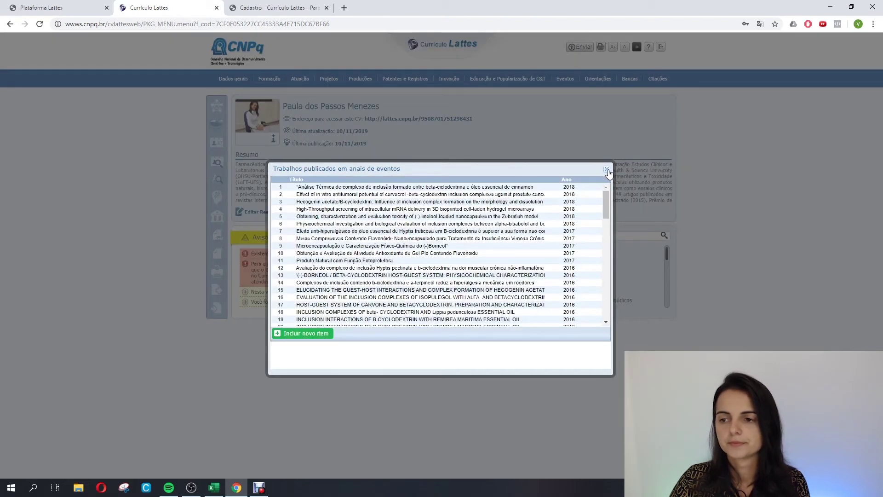
click(608, 170)
Review the single 2011 antioxidant-method entry under Produções > Produtos and close the list.
mouse_move(360, 79)
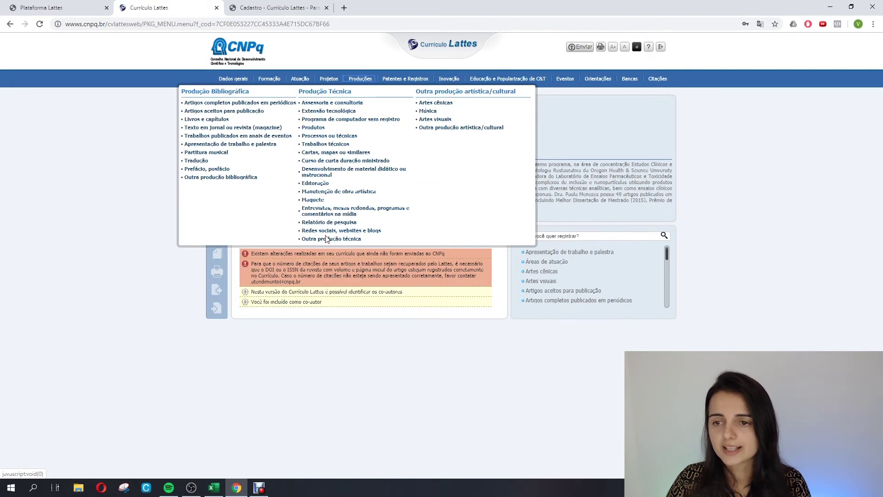
click(315, 128)
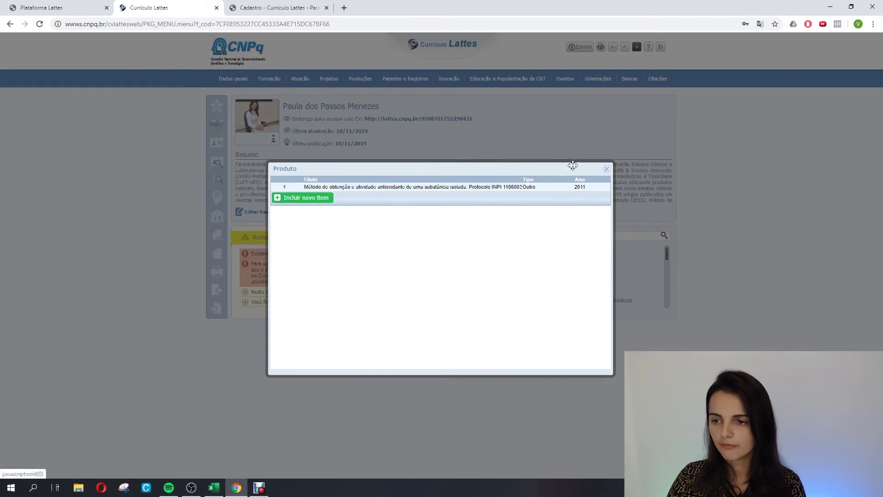
click(607, 169)
mouse_move(406, 82)
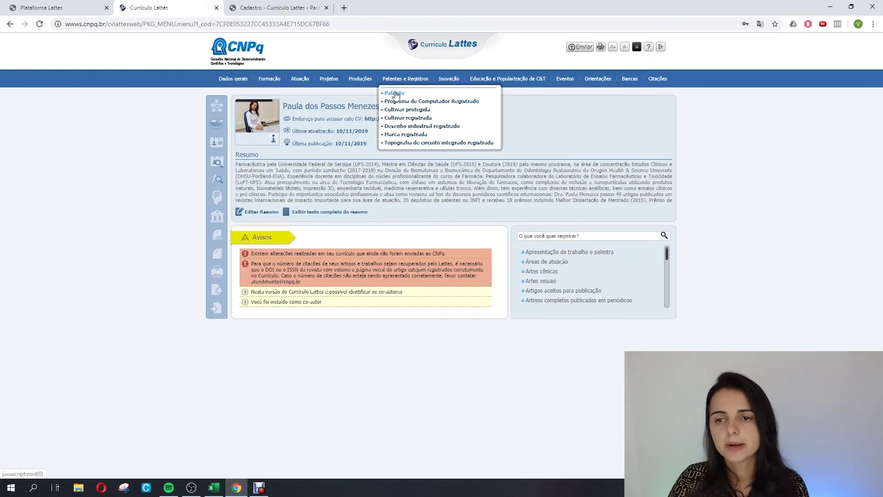
Open the Patente list and start a new patent with INPI as the filing institution.
click(395, 94)
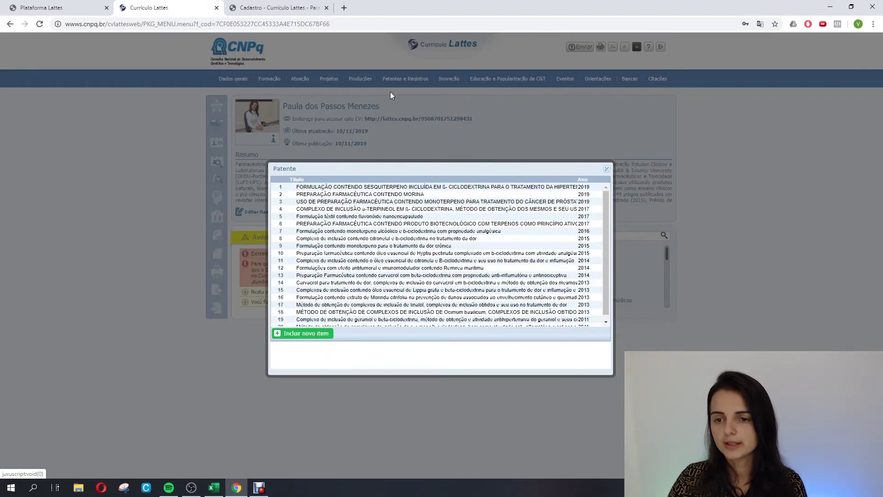
click(306, 336)
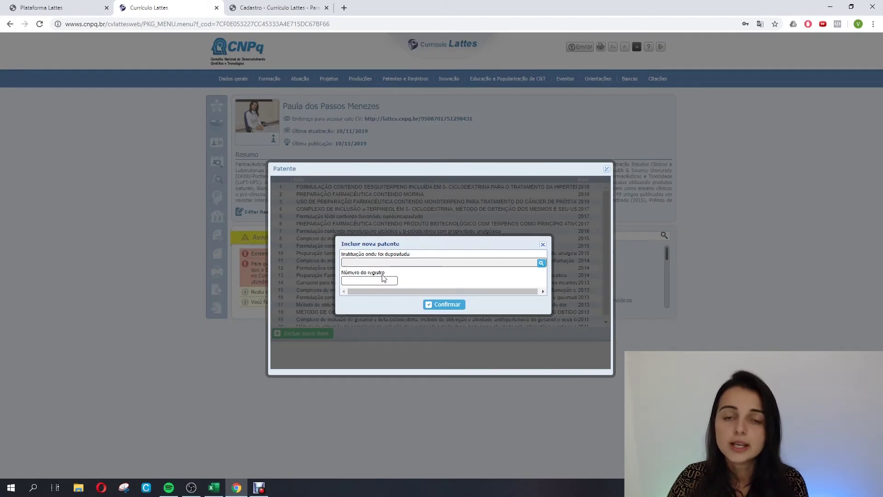
click(542, 263)
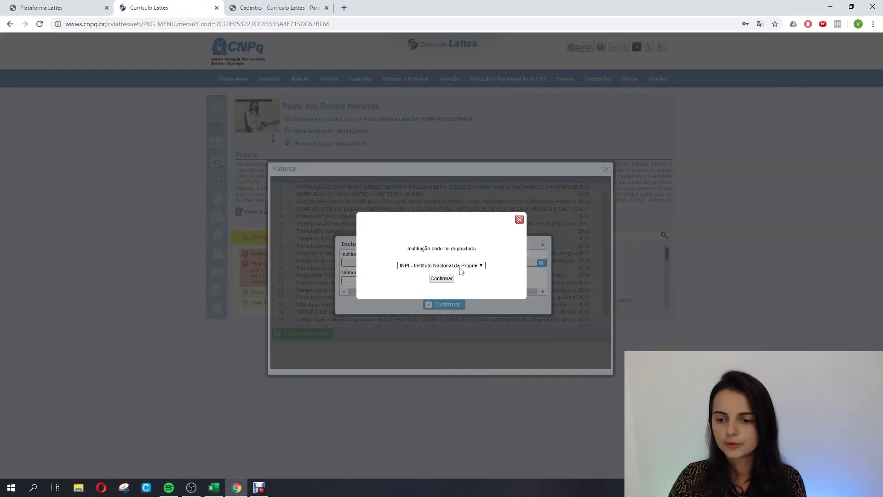
click(469, 266)
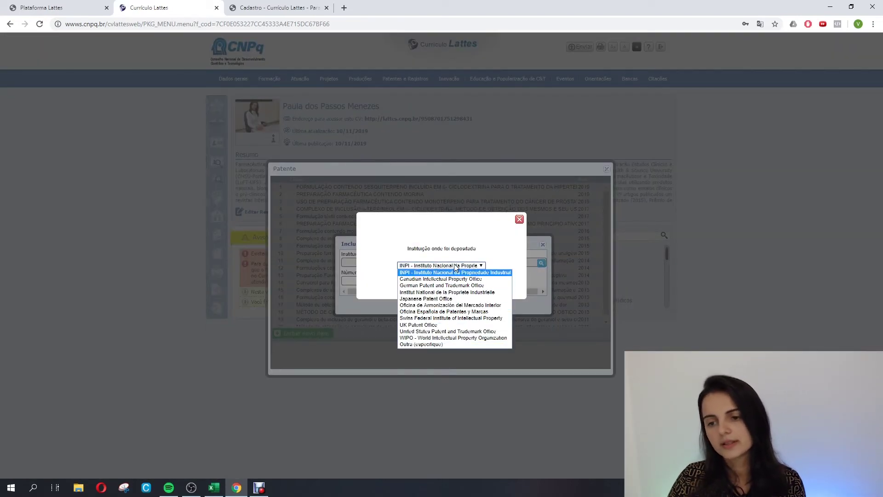
click(456, 267)
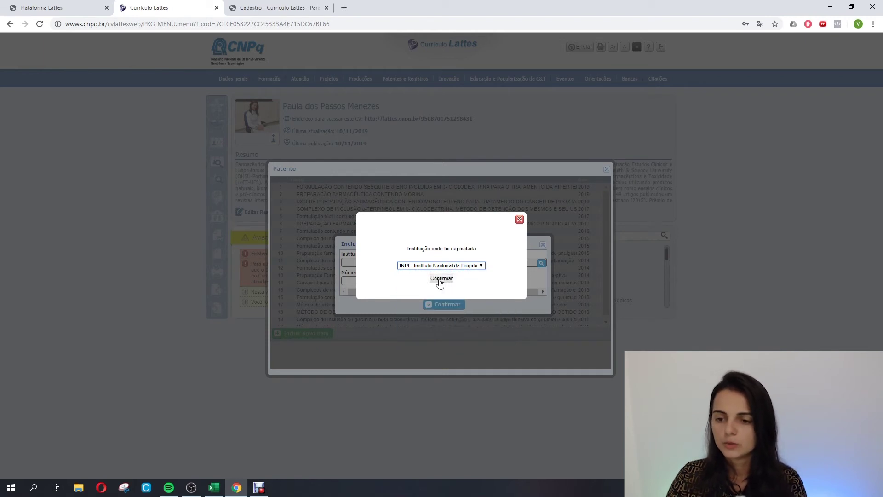
click(442, 279)
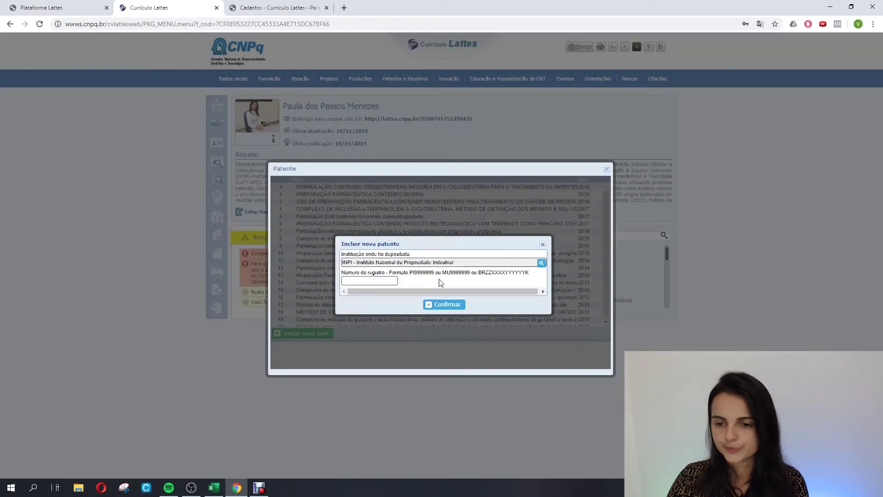
click(383, 280)
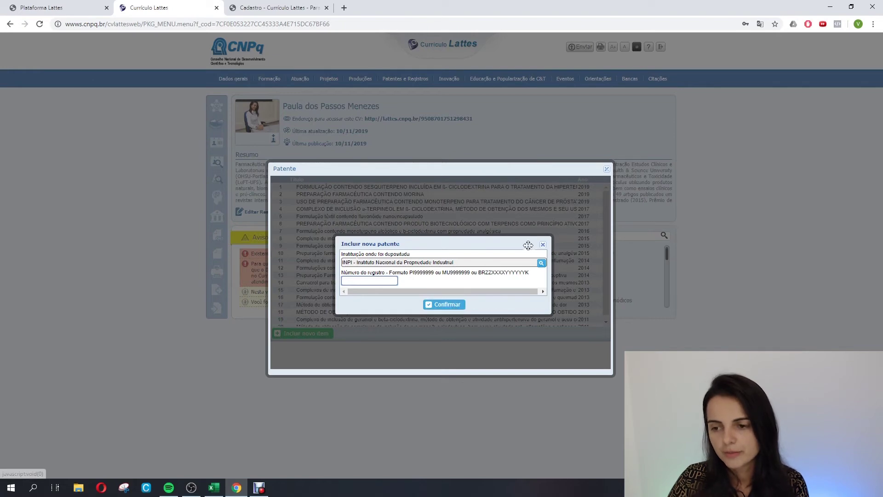
Close the new patent form without adding it, then close the patents list.
click(543, 245)
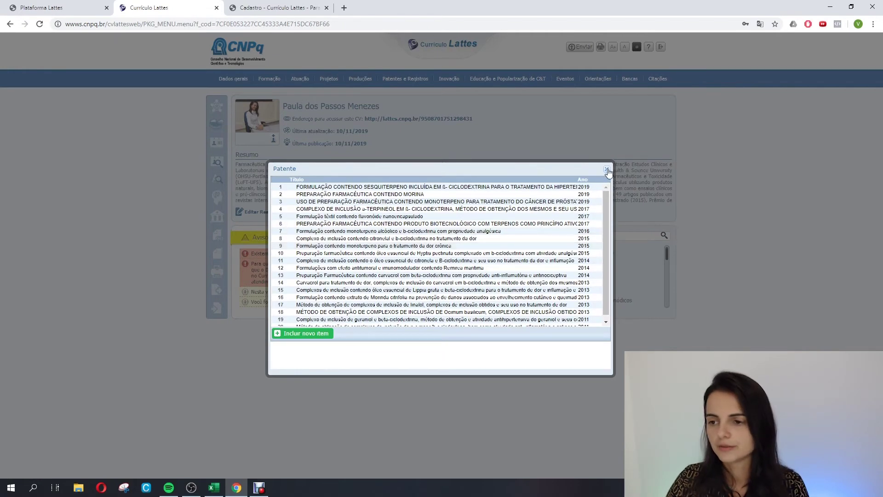
click(608, 170)
mouse_move(404, 78)
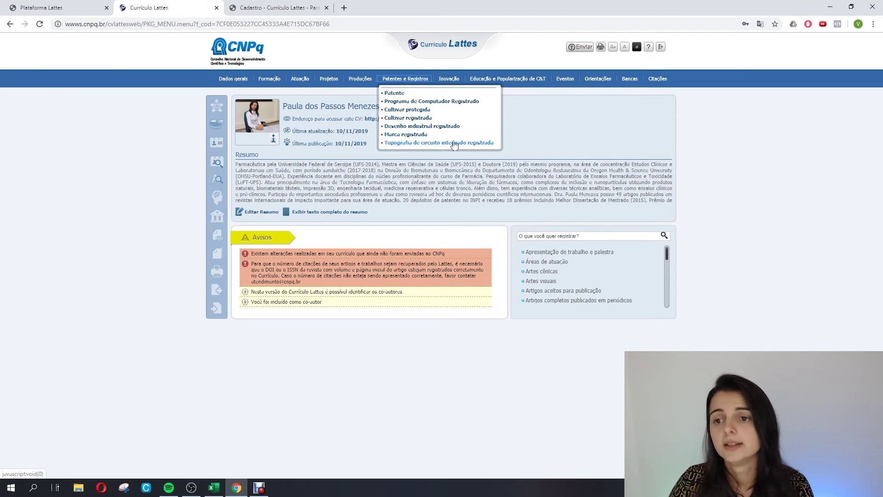
Browse the Inovação and Educação menus, then bring up the Eventos dropdown.
mouse_move(446, 82)
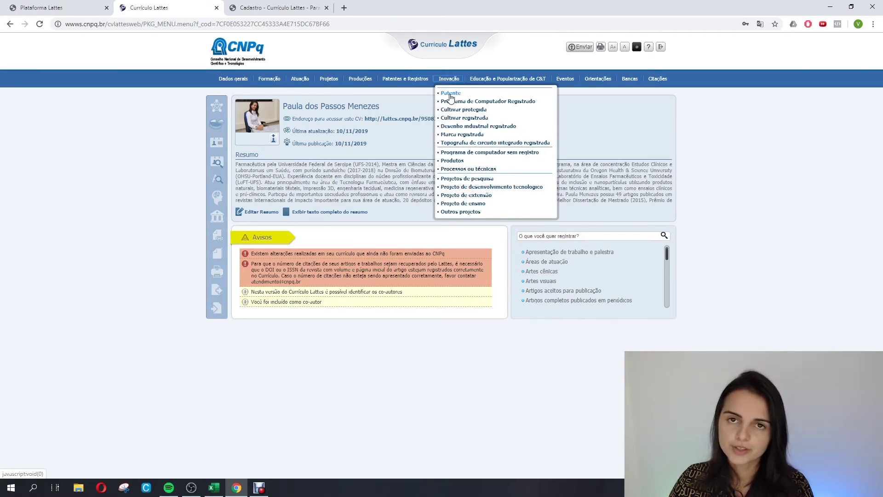
click(449, 93)
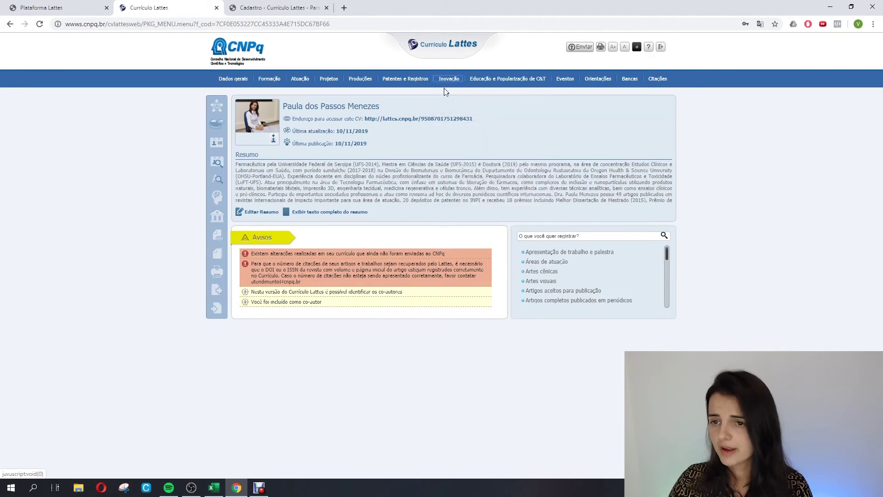
mouse_move(446, 84)
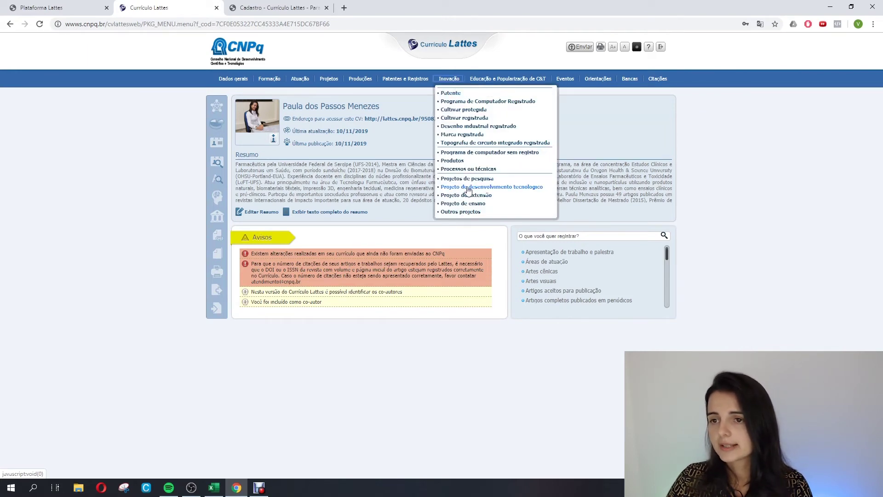
mouse_move(491, 80)
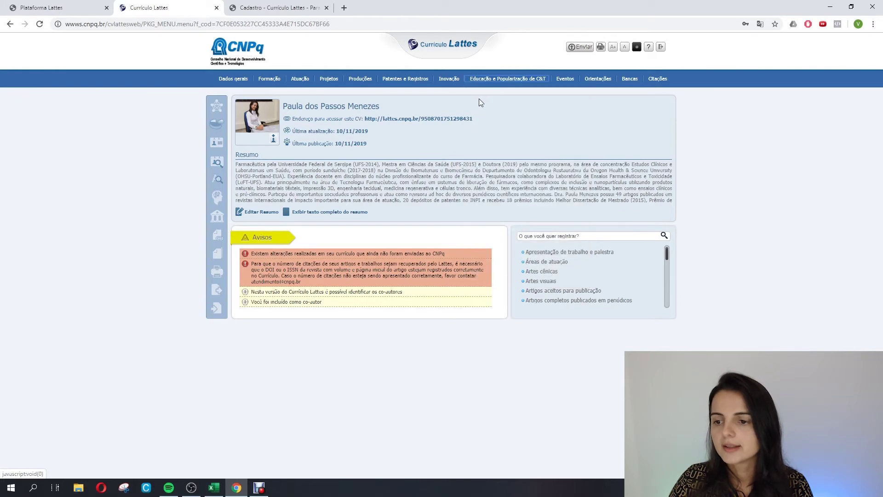
mouse_move(568, 80)
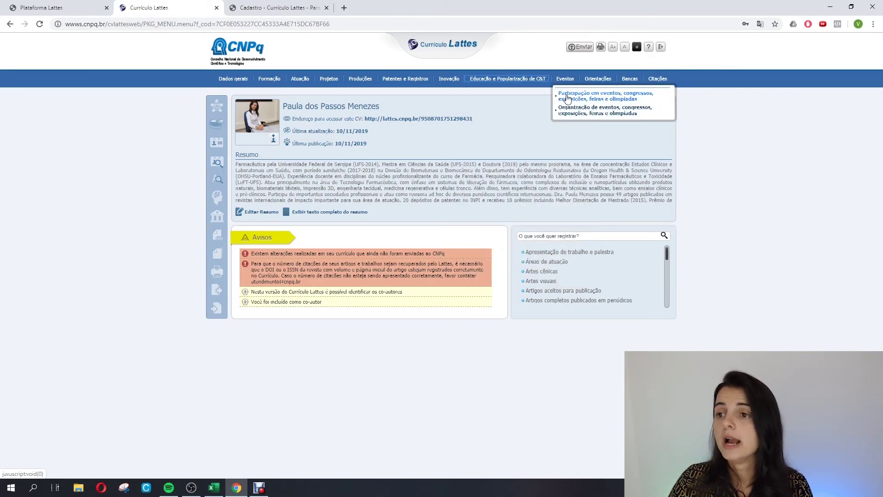
click(615, 98)
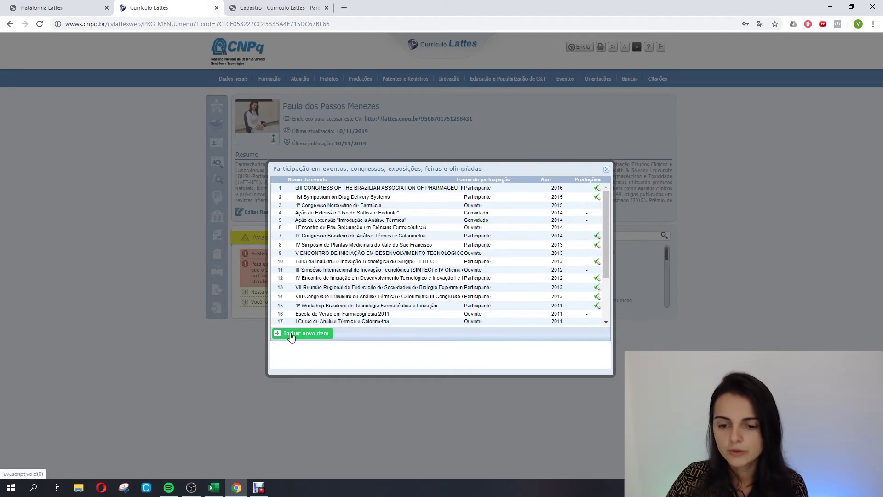
click(290, 333)
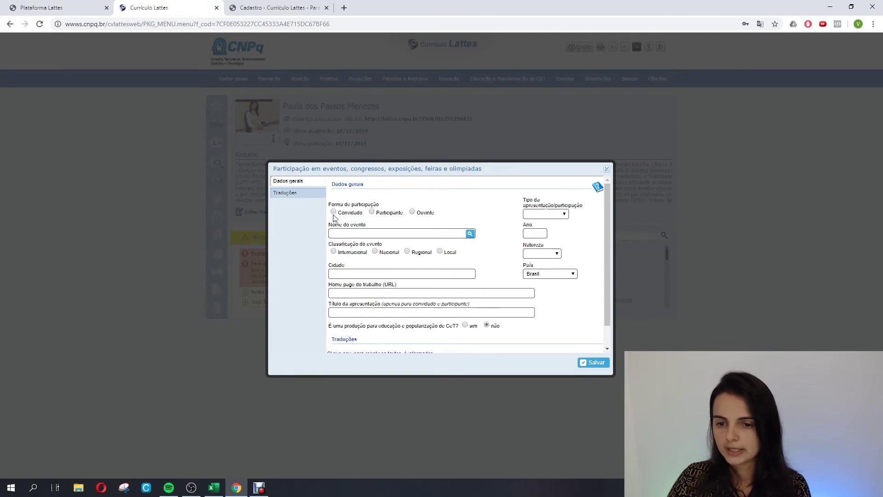
click(334, 211)
click(470, 233)
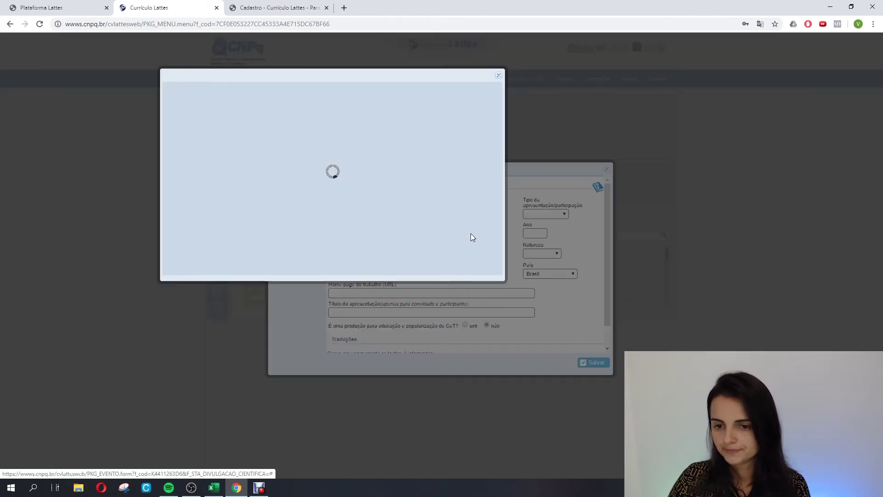
scroll(405, 210, down, 10)
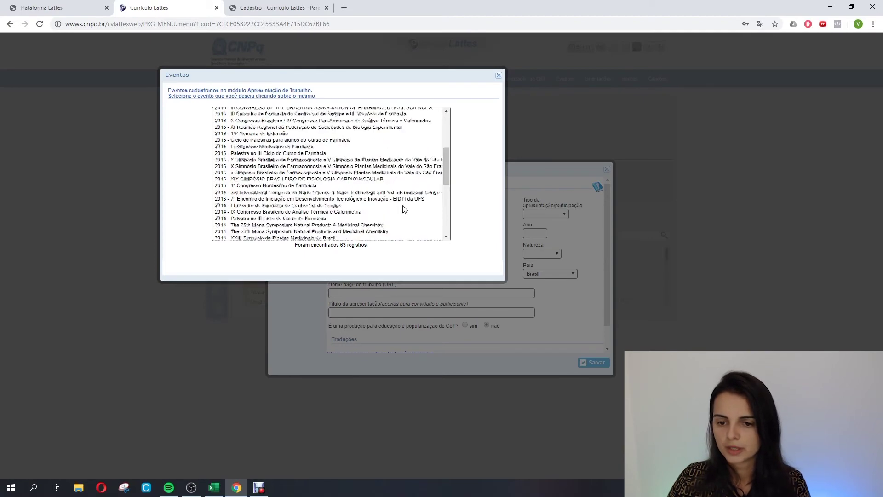
scroll(405, 210, up, 10)
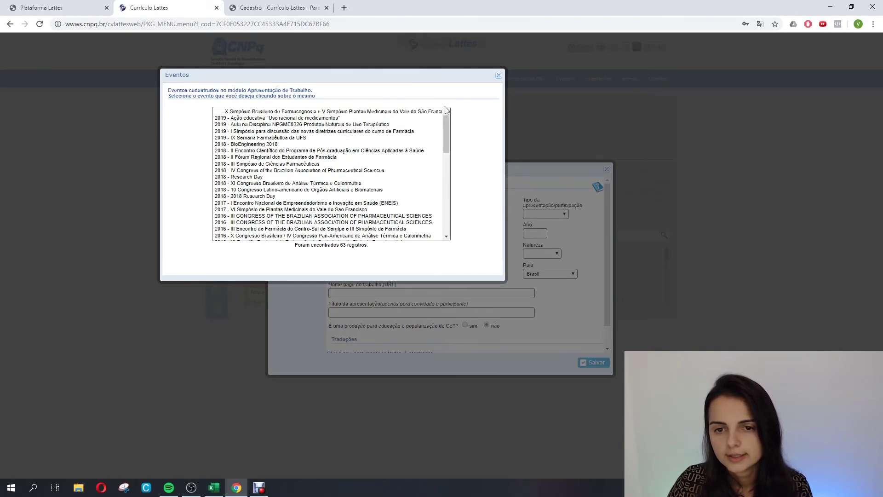
drag(444, 120, 447, 200)
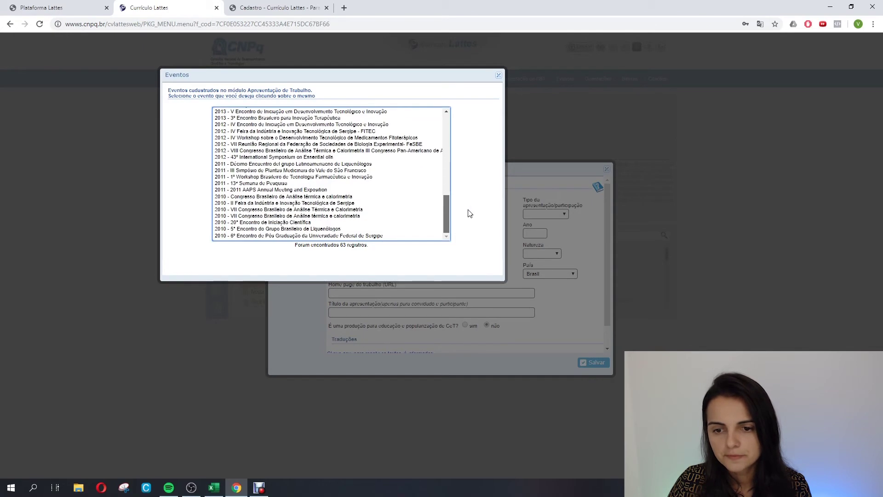
click(498, 75)
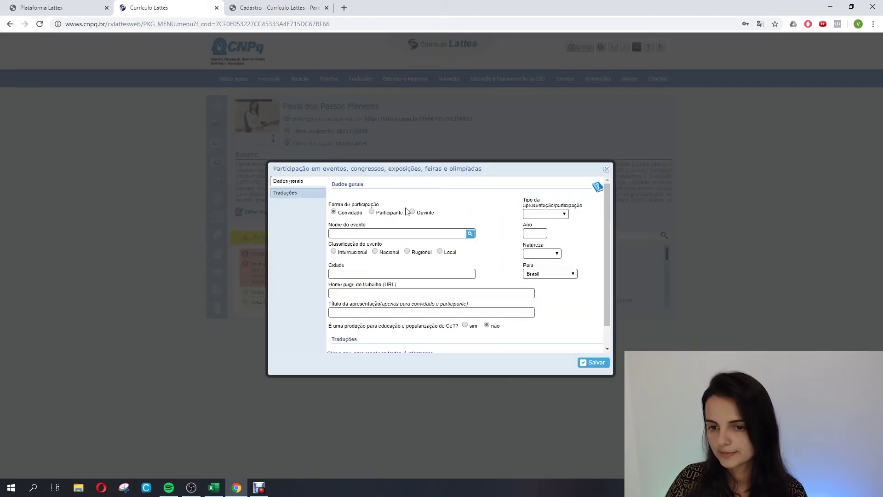
click(470, 234)
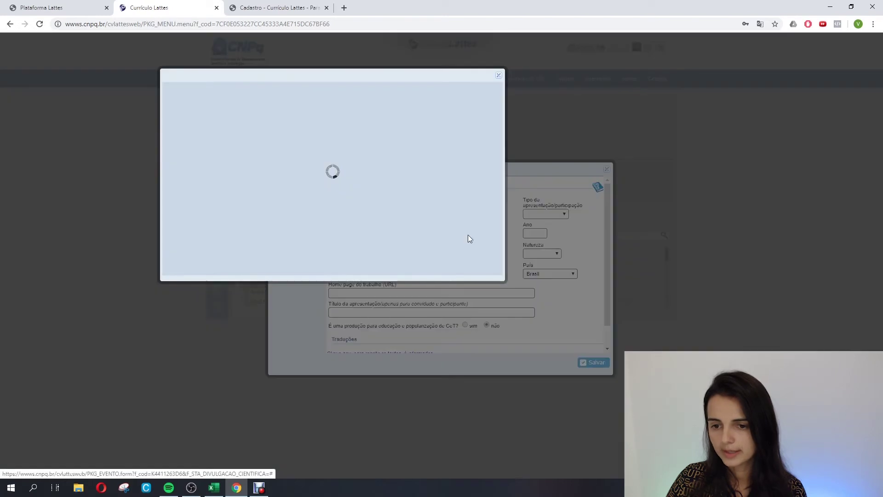
click(499, 75)
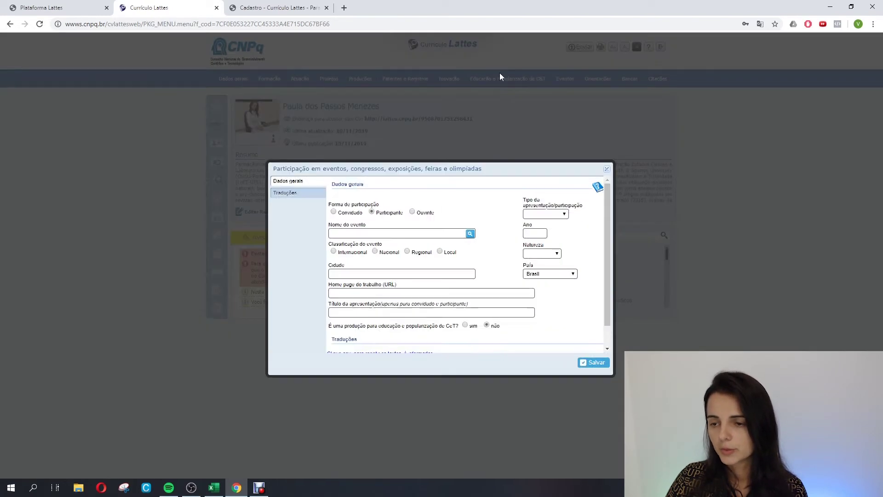
click(607, 171)
click(607, 168)
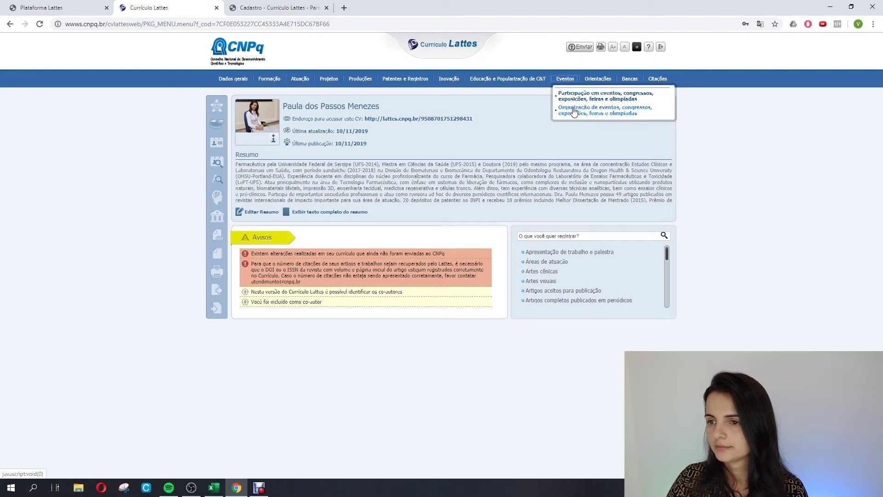
Begin a new Participação em eventos entry named 'III Congresso Acadêmico de Med…'.
click(598, 96)
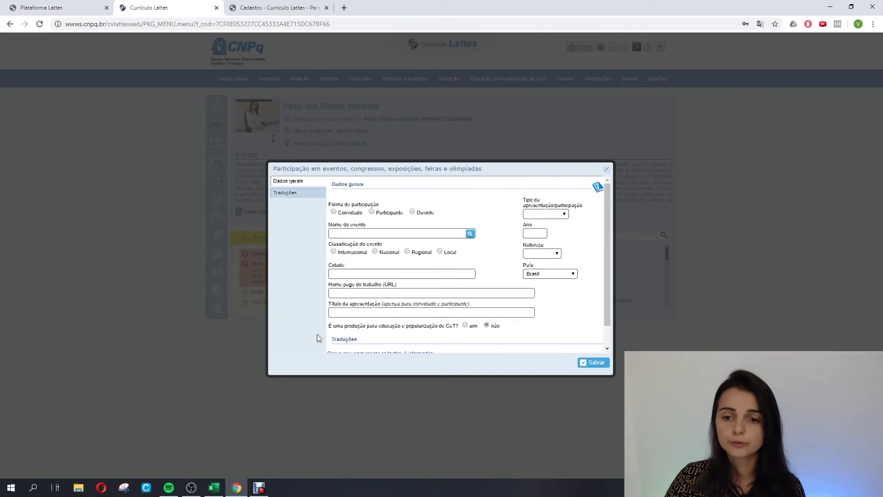
click(363, 236)
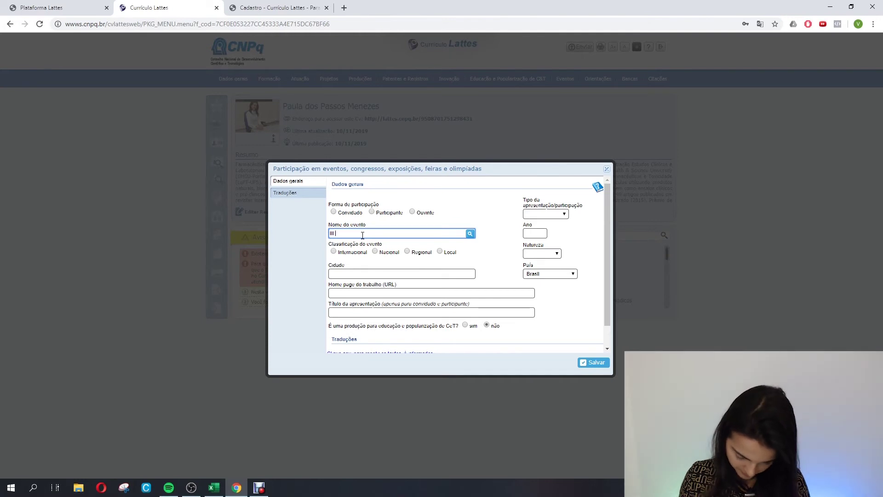
text(III cO)
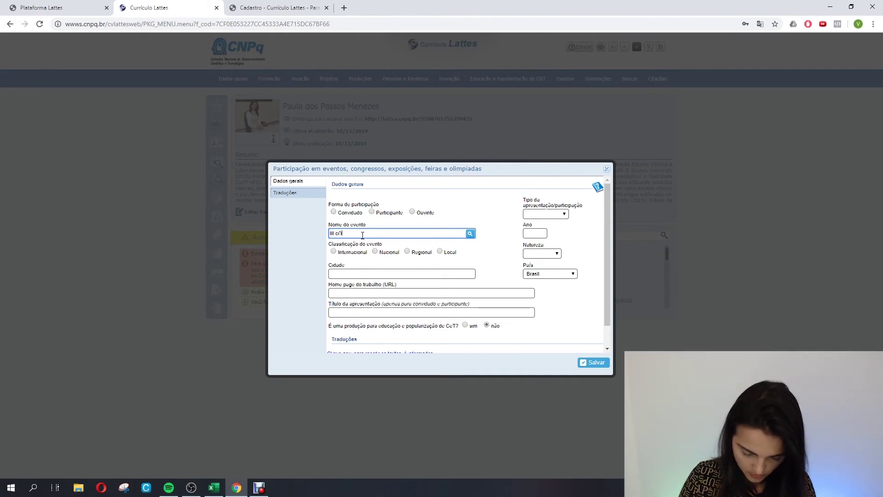
text(NGRESSO)
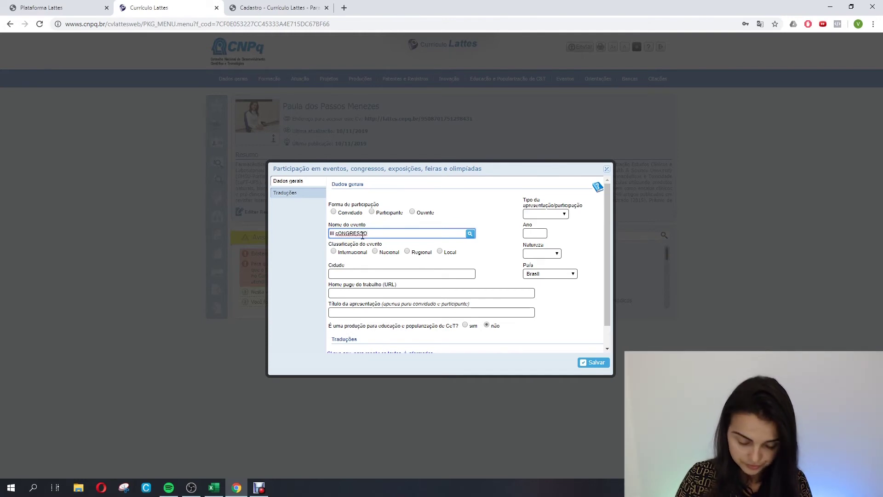
key(BackSpace)
key(BackSpace)
key(BackSpace)
key(BackSpace)
key(BackSpace)
key(BackSpace)
key(BackSpace)
key(BackSpace)
key(BackSpace)
key(BackSpace)
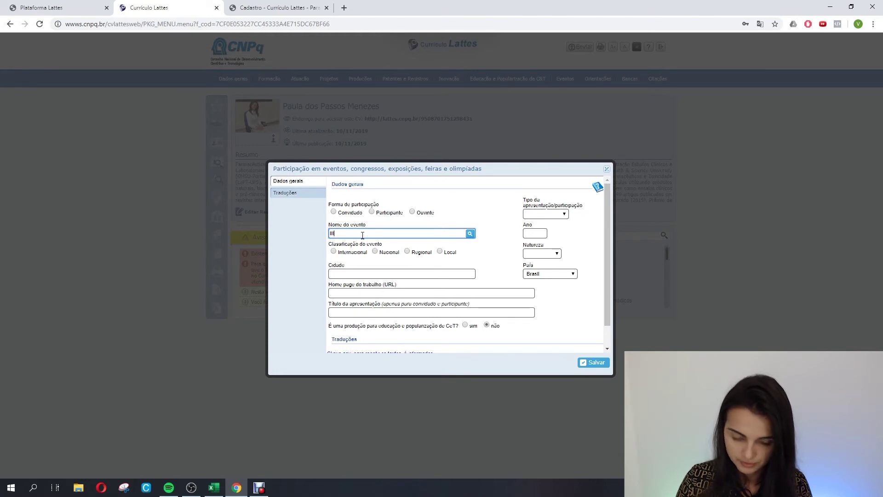
text(cONGRESSO)
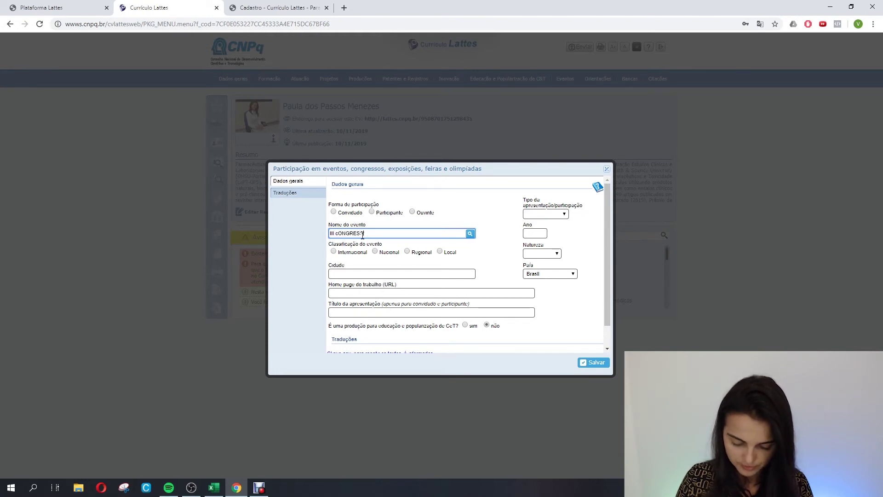
key(BackSpace)
key(BackSpace)
key(BackSpace)
key(BackSpace)
key(BackSpace)
key(BackSpace)
key(BackSpace)
key(BackSpace)
key(BackSpace)
key(BackSpace)
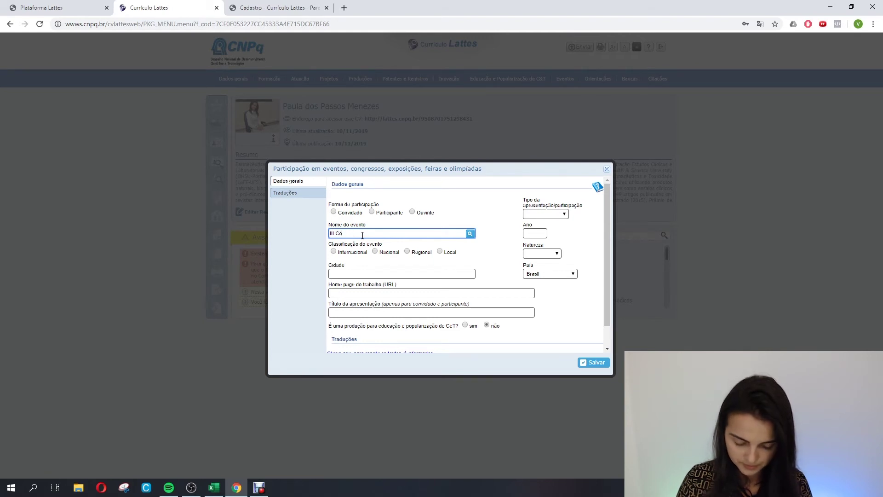
text(Congresso )
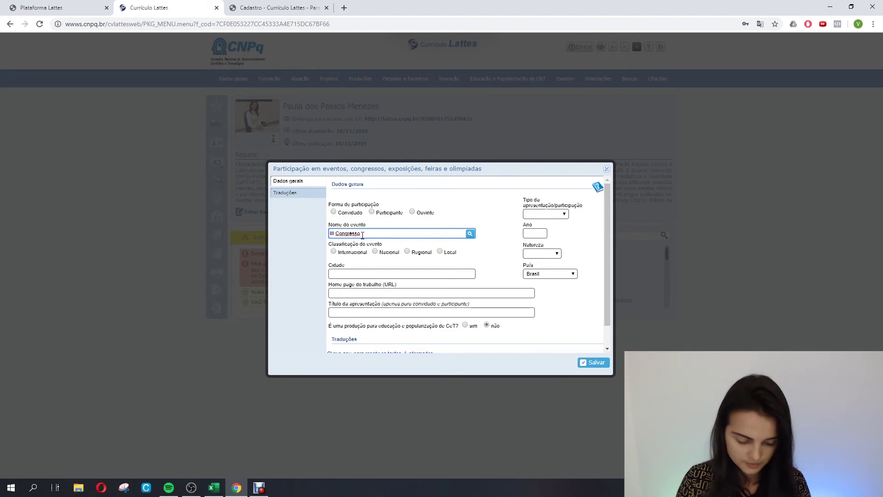
text(Avcal)
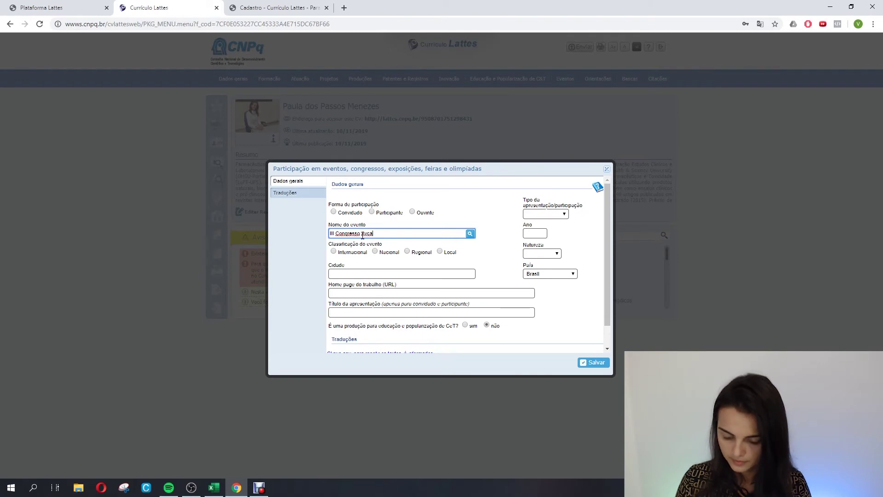
key(BackSpace)
key(BackSpace)
key(BackSpace)
text(ca)
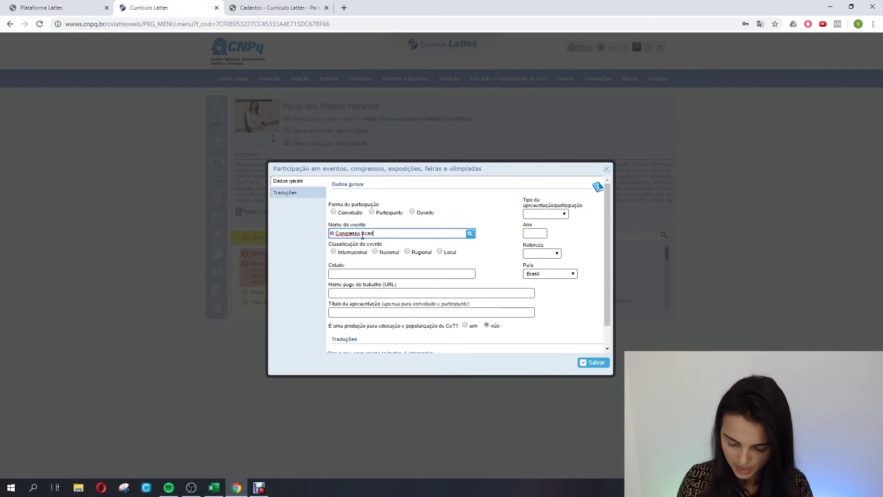
text(d)
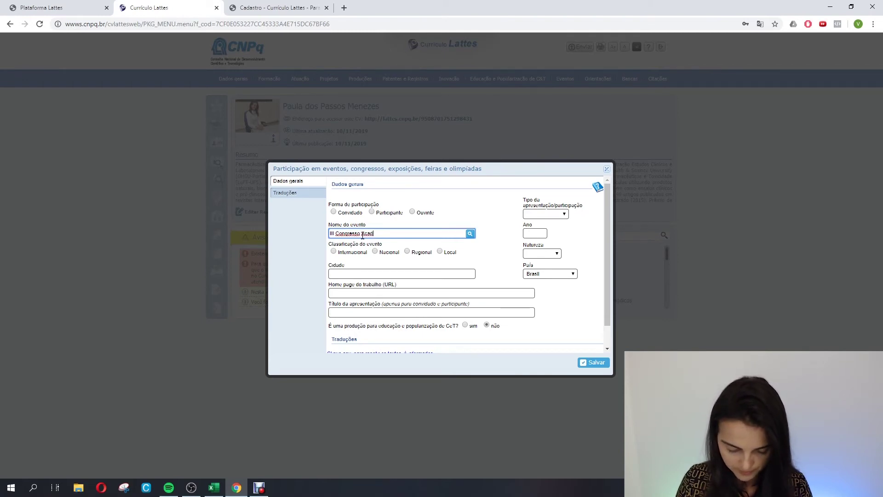
text(êmico)
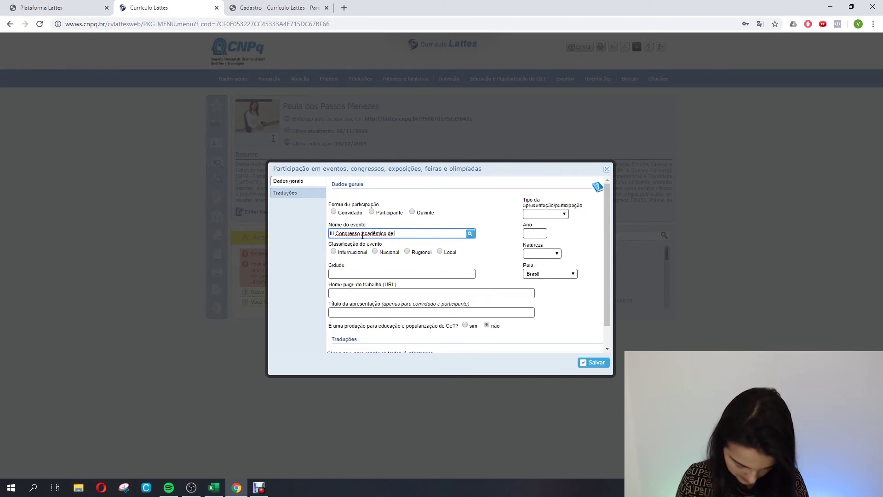
text( de )
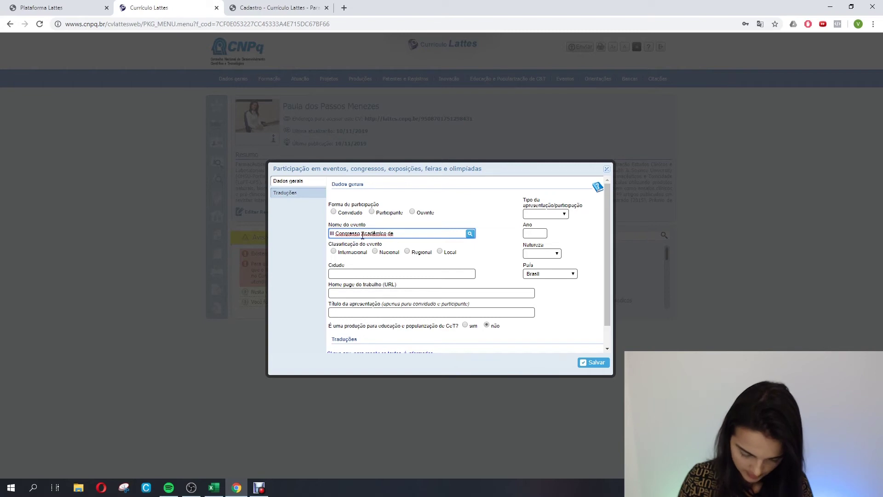
text(Medicina)
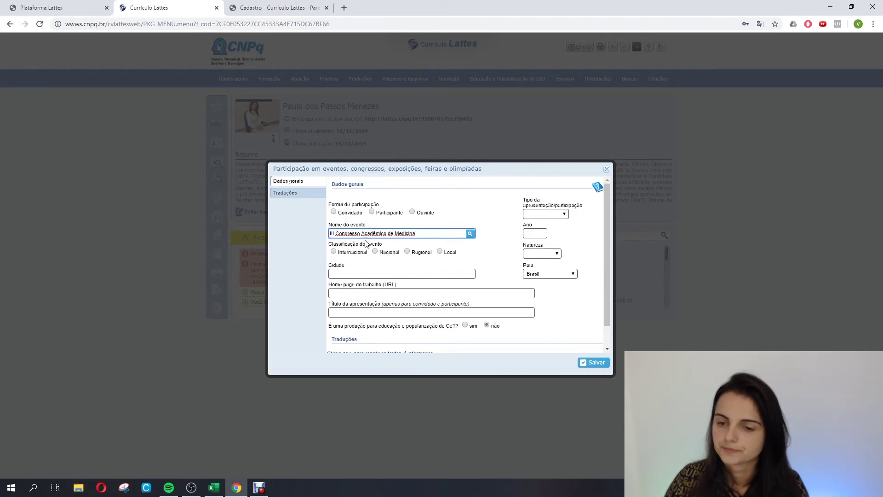
Mark the participation as invited, type Avaliador, year 2019, Local scope and nature Congresso.
click(333, 211)
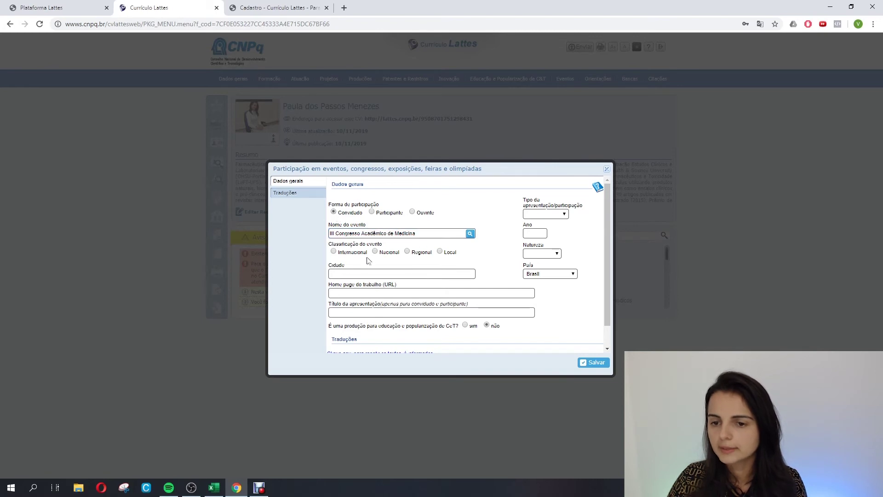
click(538, 214)
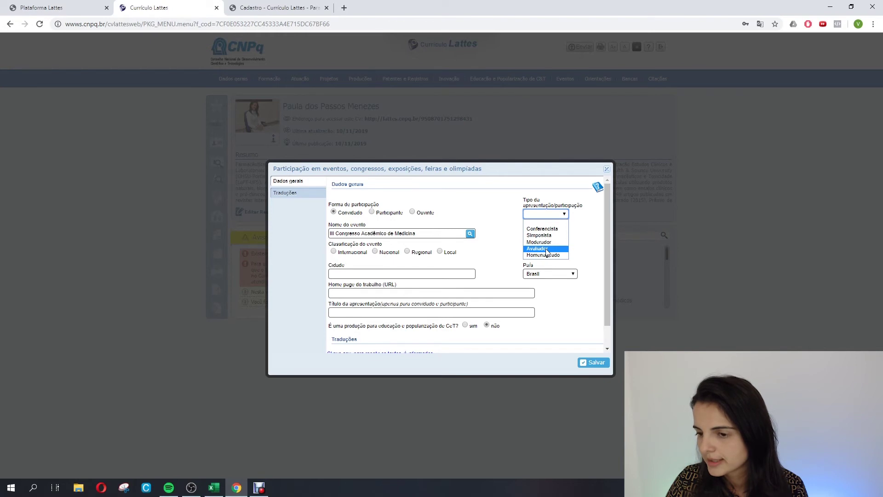
click(547, 249)
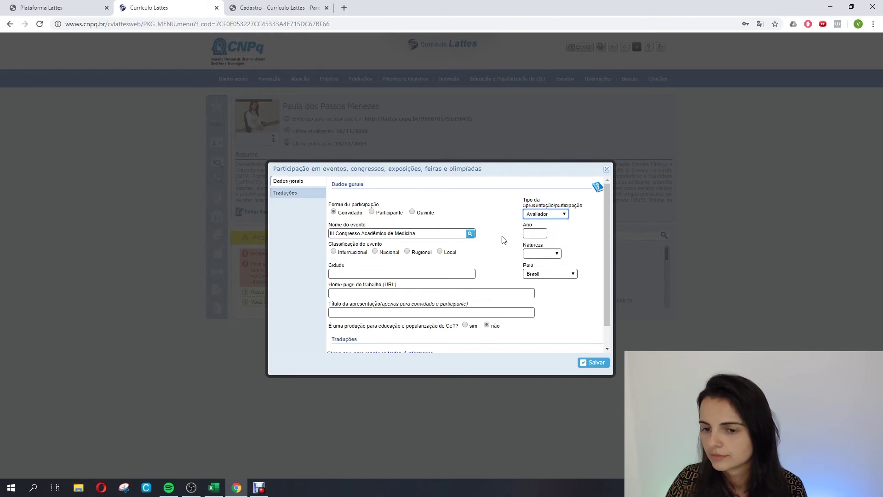
click(532, 235)
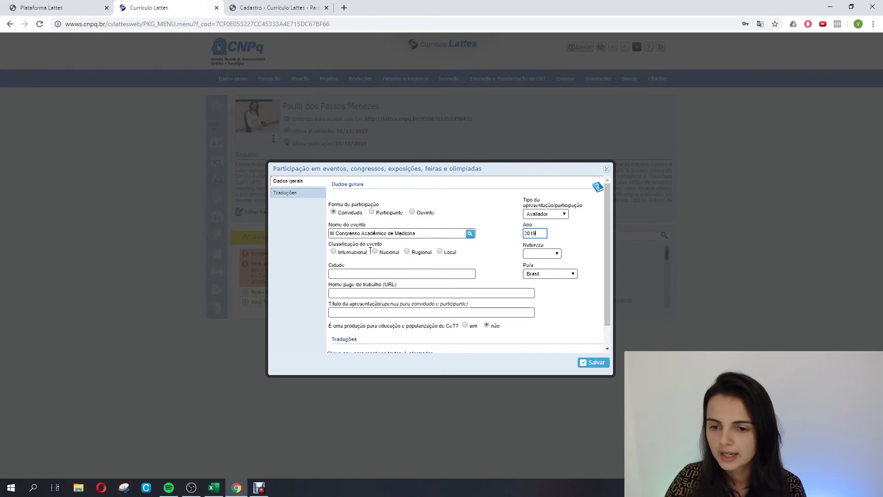
click(440, 251)
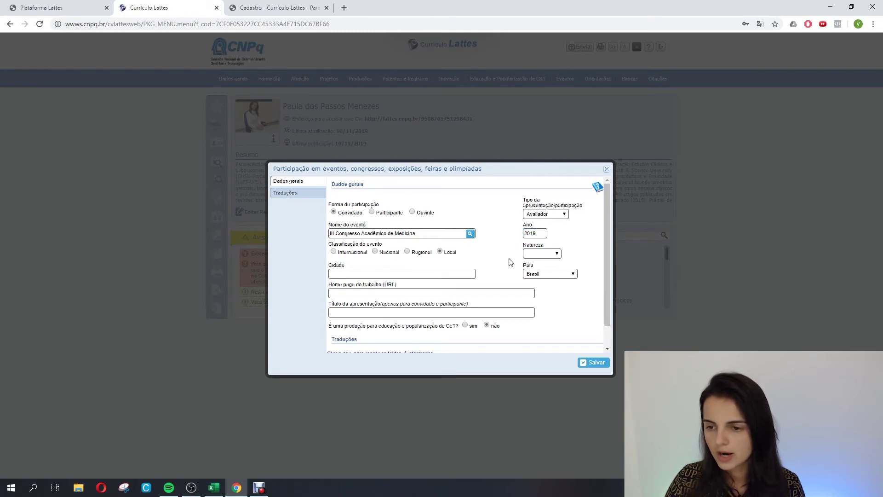
click(527, 257)
click(538, 268)
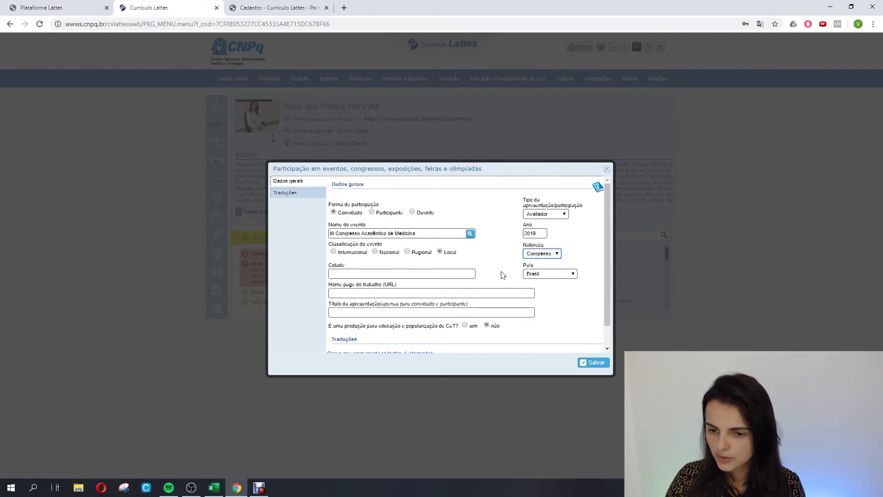
Enter Maceió as the event city.
click(412, 275)
text(M)
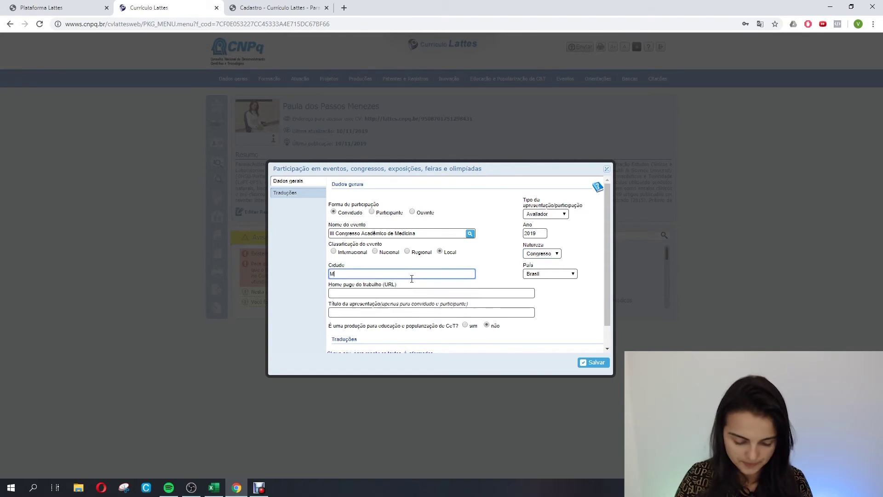
text(avel)
key(BackSpace)
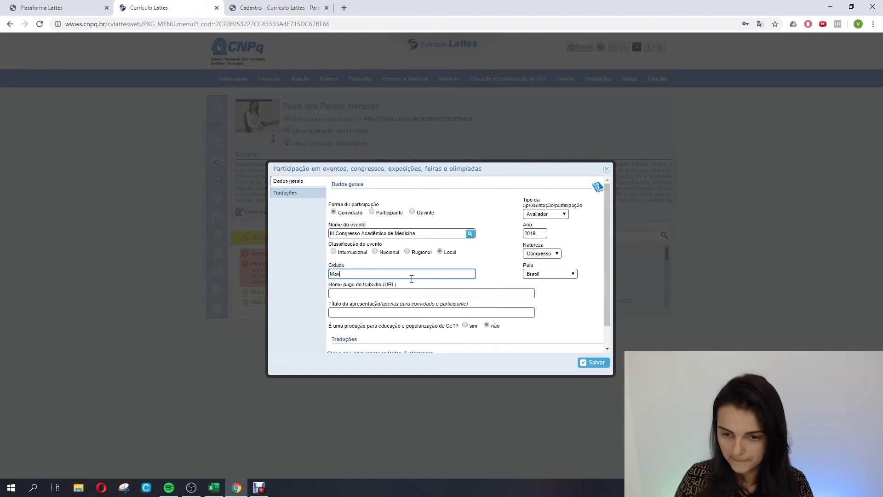
text(eló)
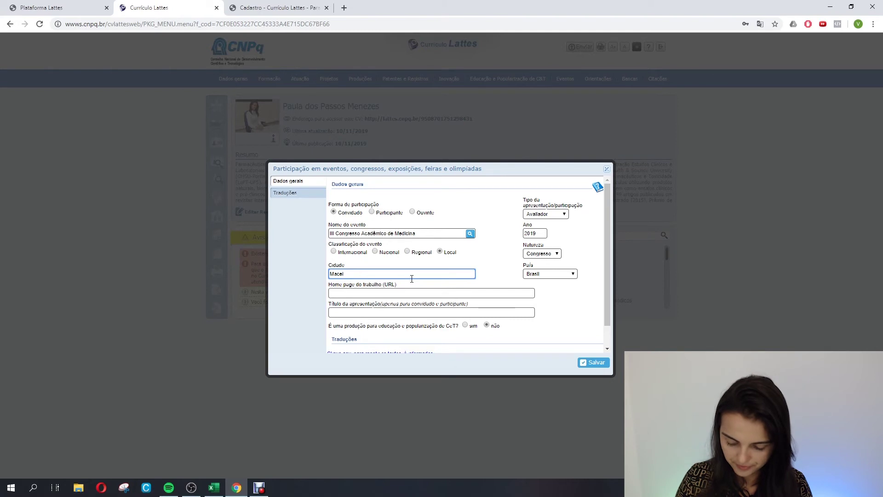
click(444, 292)
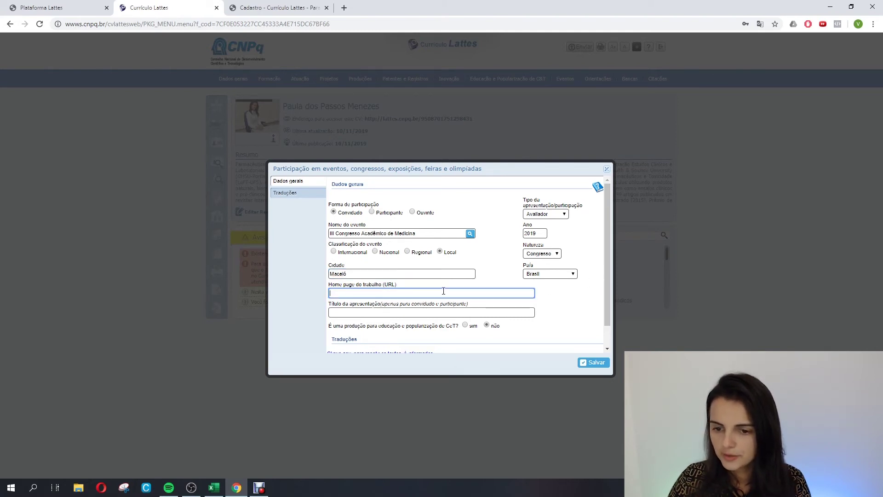
click(416, 314)
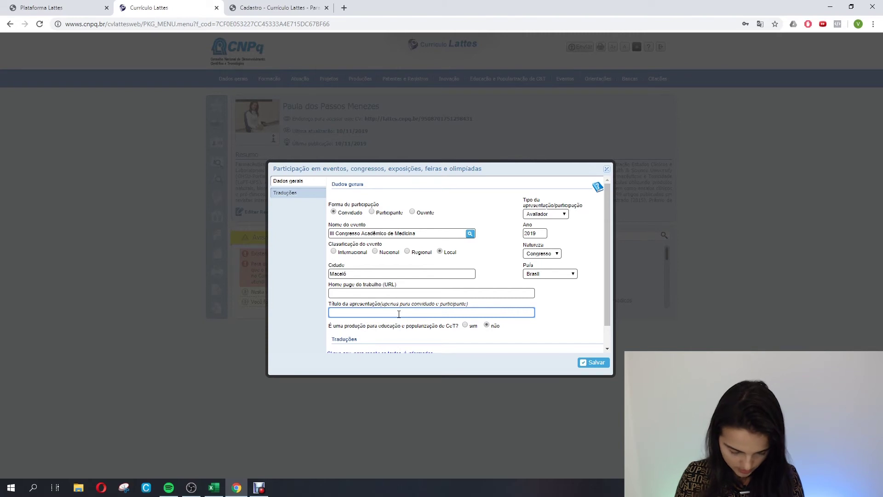
Enter the presentation title 'Inovação e Tecnologia na Confecção de Novos Produtos na área Médica'.
text(Inovaç)
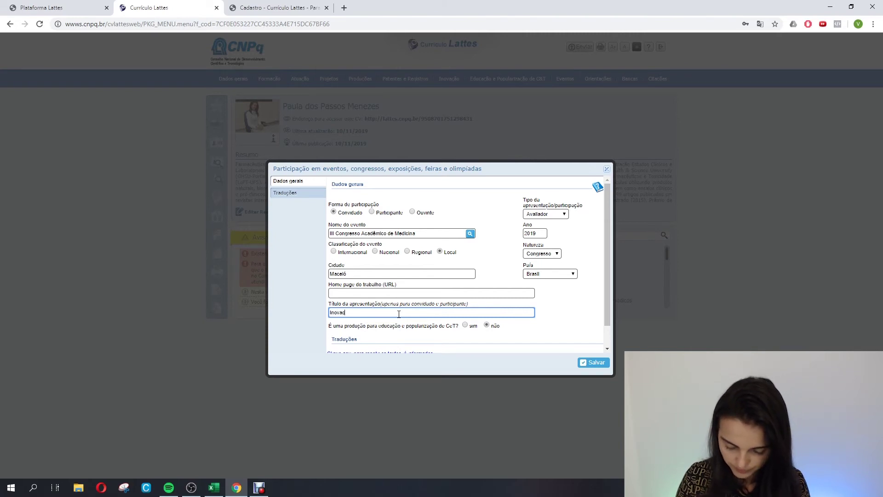
text(ão e T)
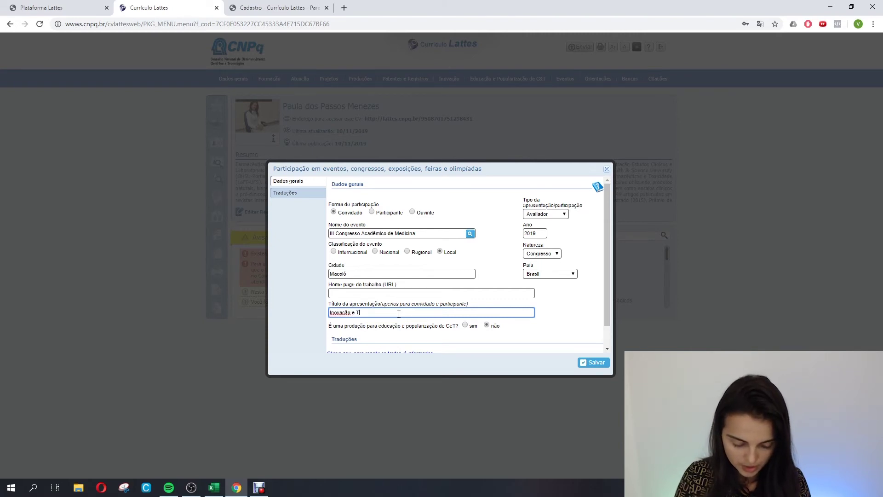
text(ecnologia )
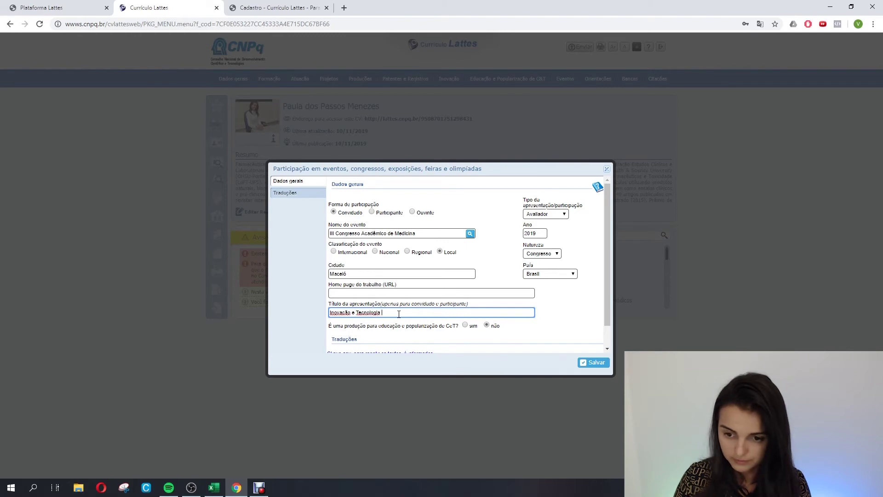
text(na )
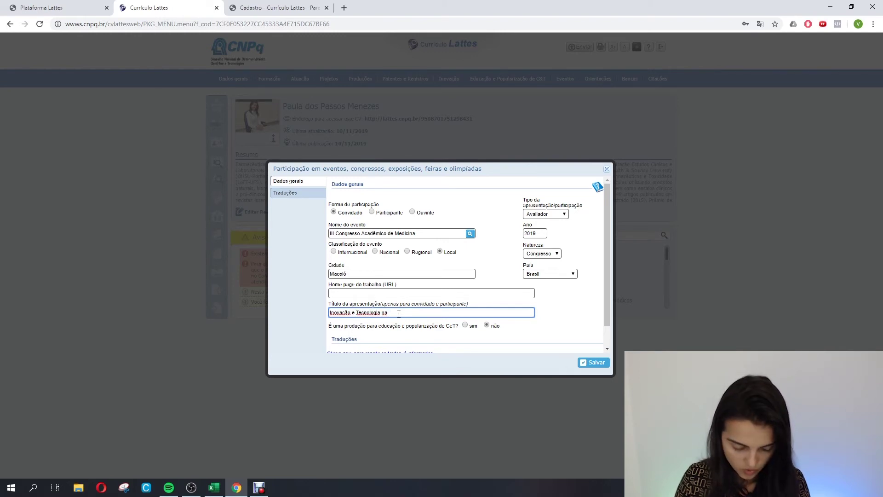
text(Confecção )
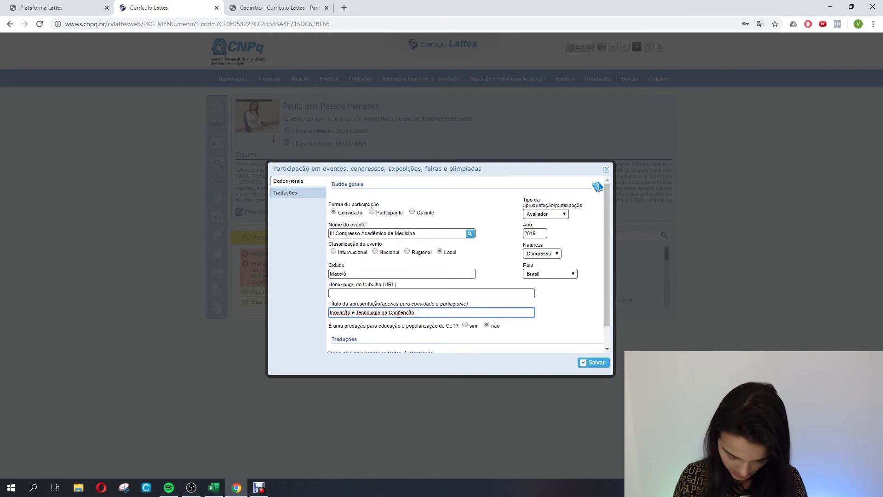
text(de Novos )
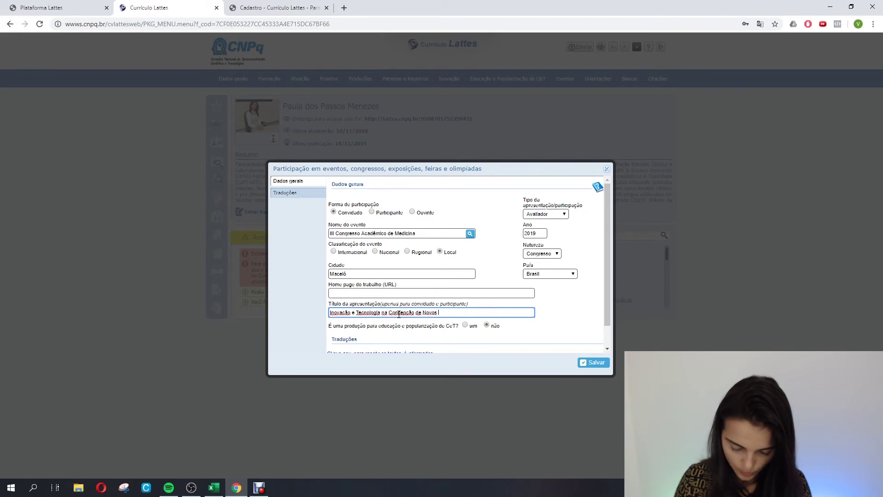
text(Produtos )
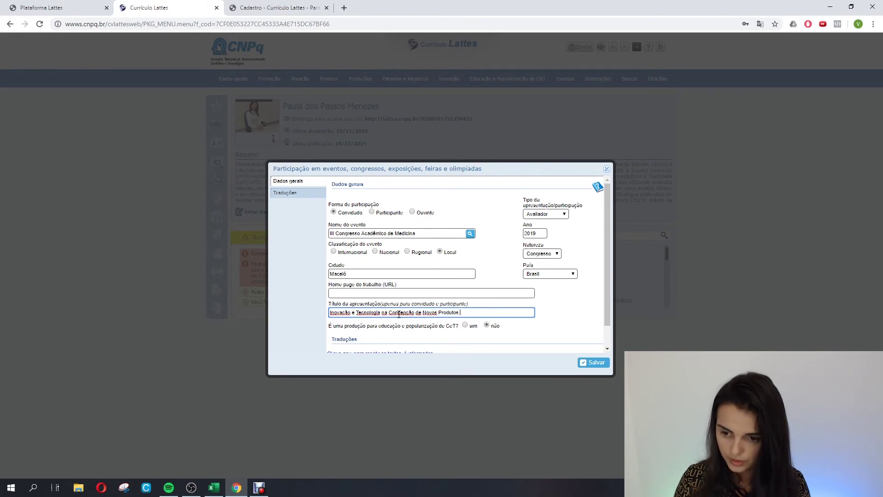
text(na áre)
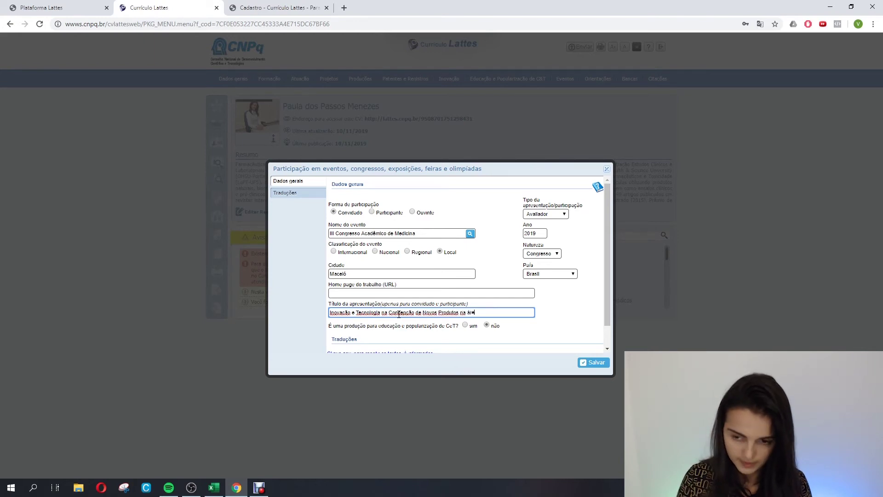
text(a M)
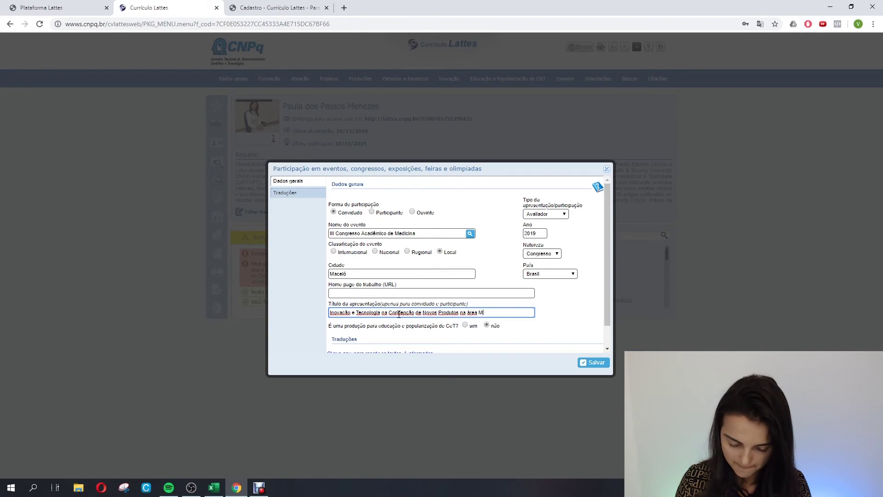
text(édica)
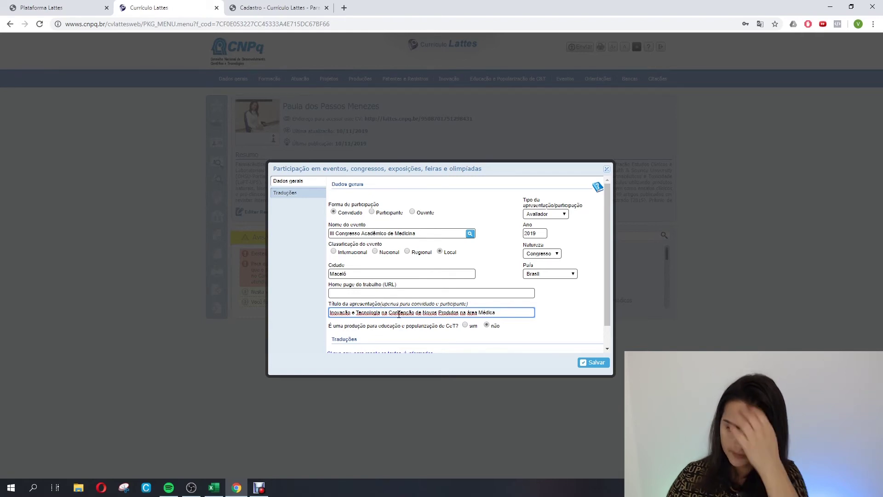
scroll(515, 307, down, 1)
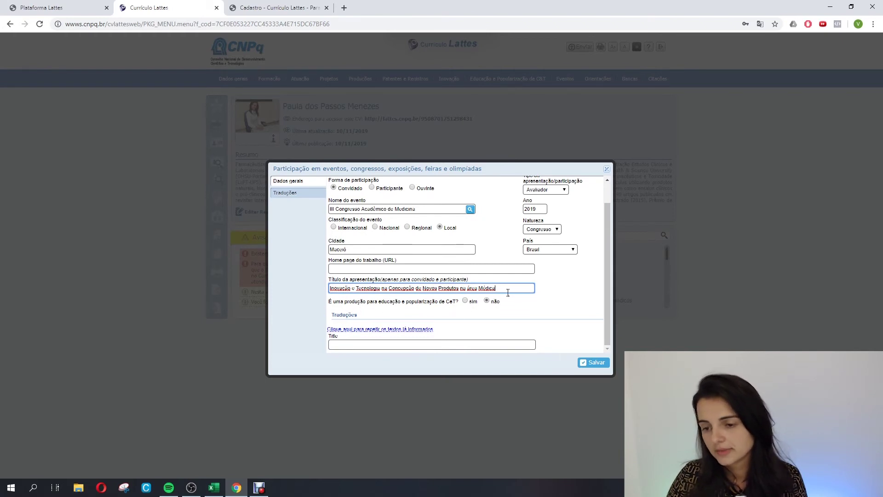
click(369, 346)
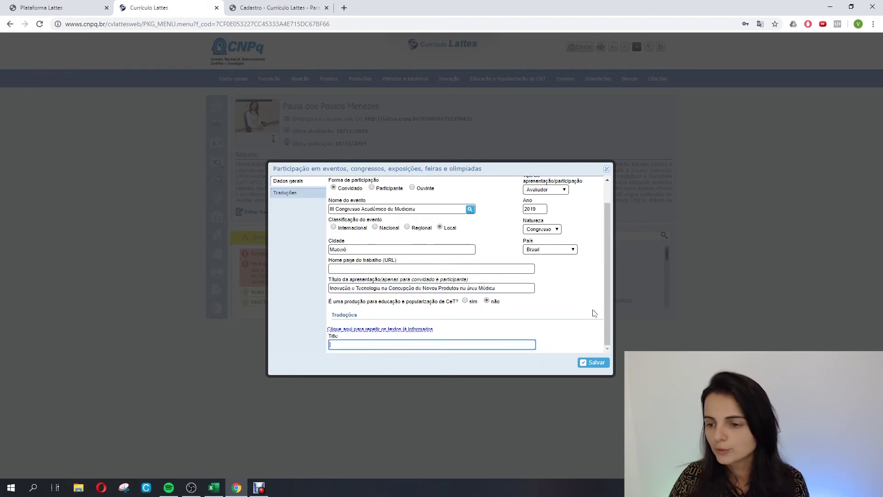
Save the III Congresso Acadêmico de Medicina 2019 participation and close the event participations list.
click(590, 367)
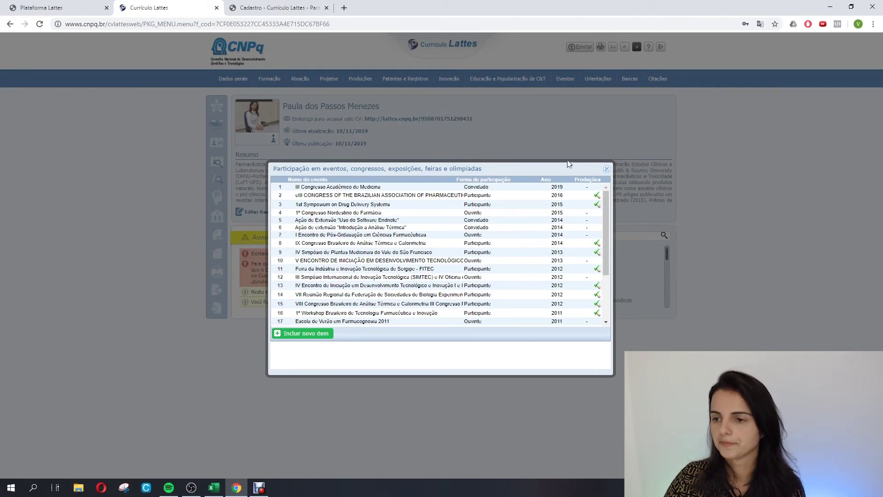
click(607, 169)
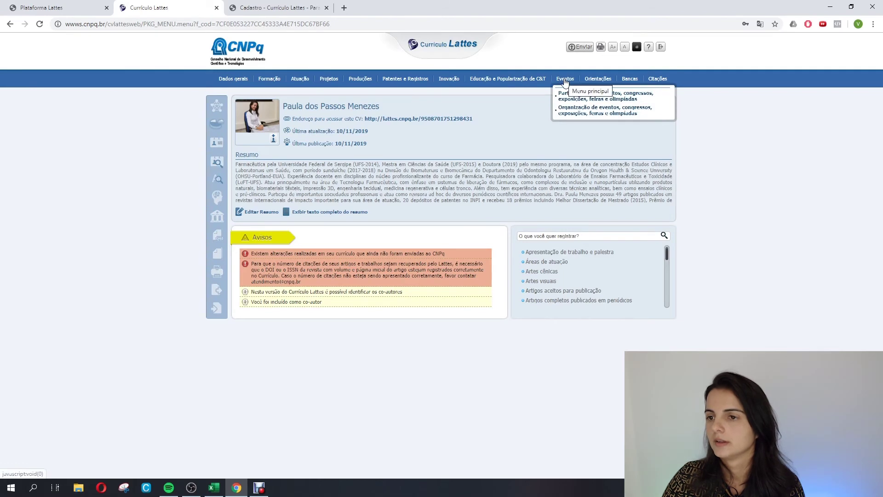
mouse_move(597, 81)
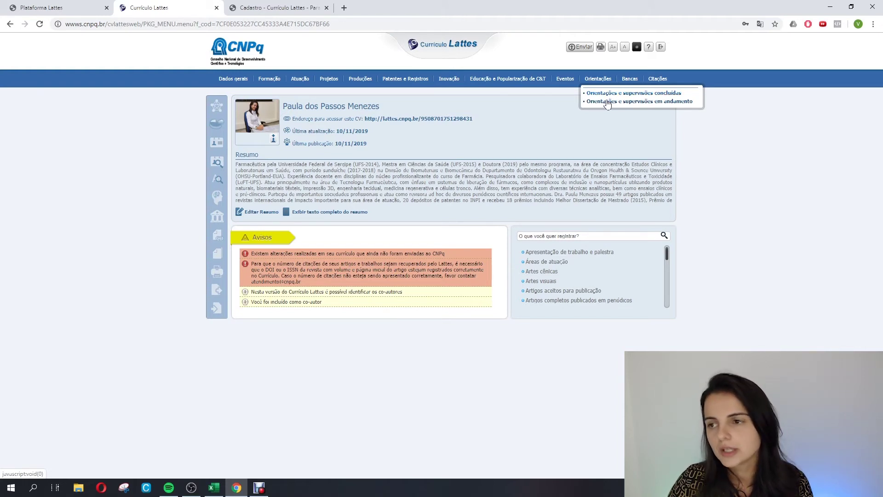
click(609, 106)
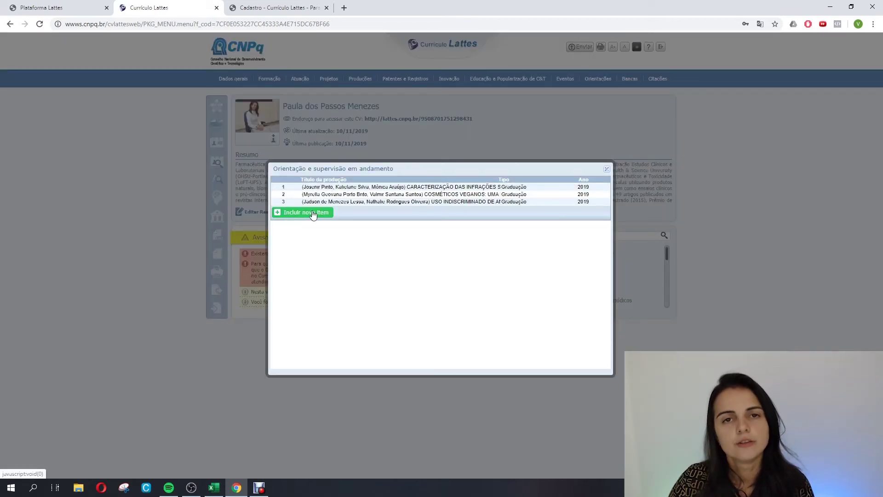
click(607, 169)
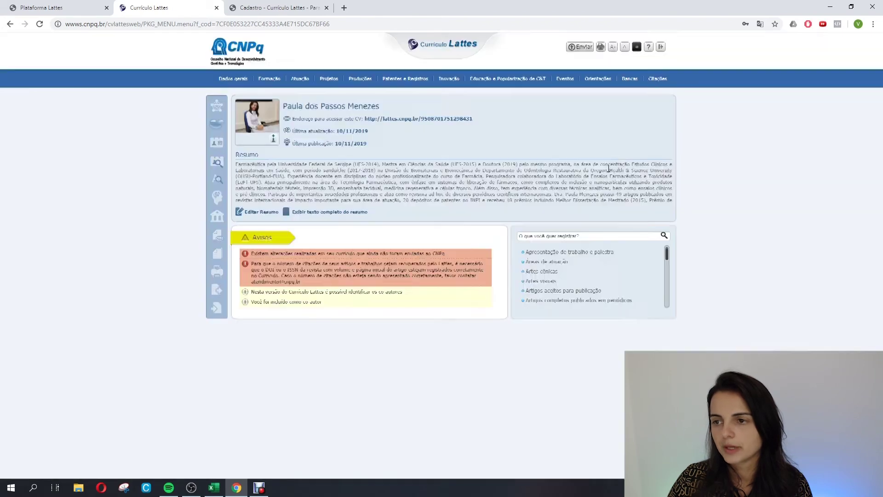
mouse_move(655, 88)
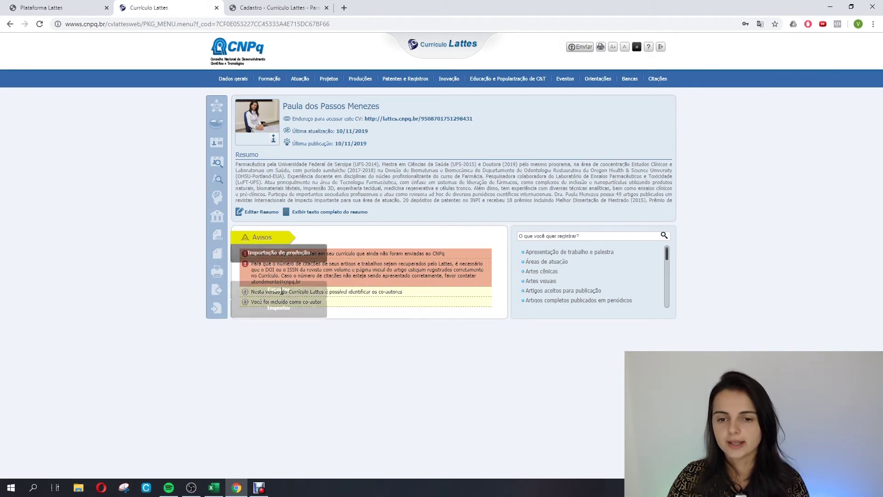
mouse_move(234, 85)
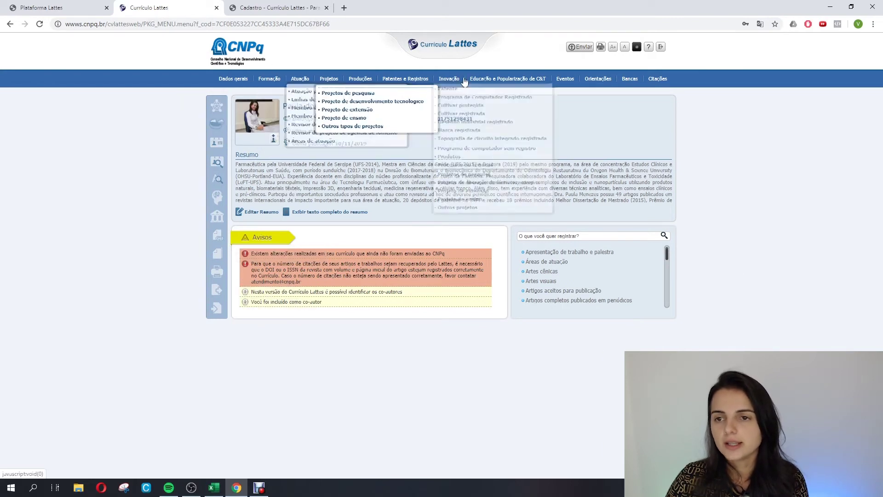
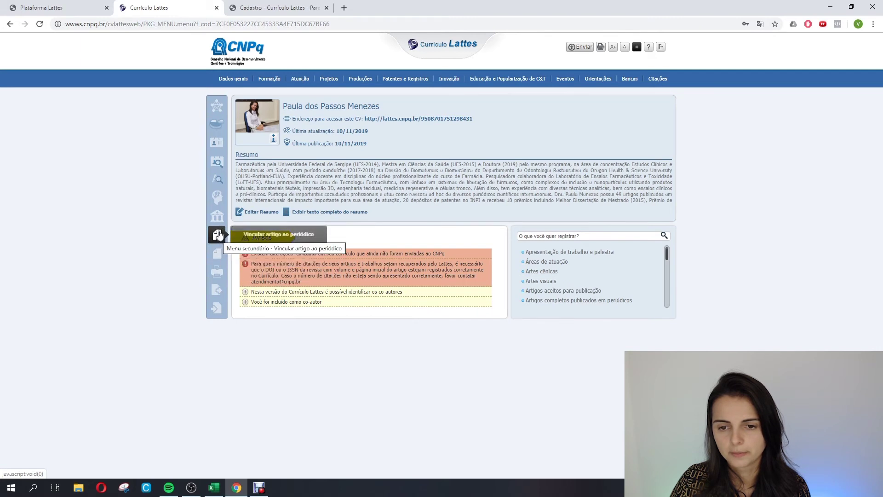
Check the cited knowledge areas, then send the CV to CNPq, accepting the declaration and authorizing English publication.
click(216, 197)
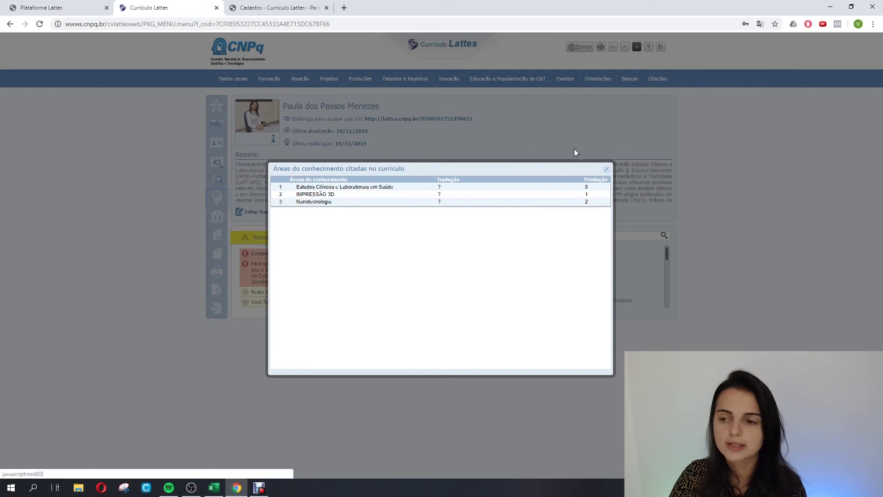
click(608, 169)
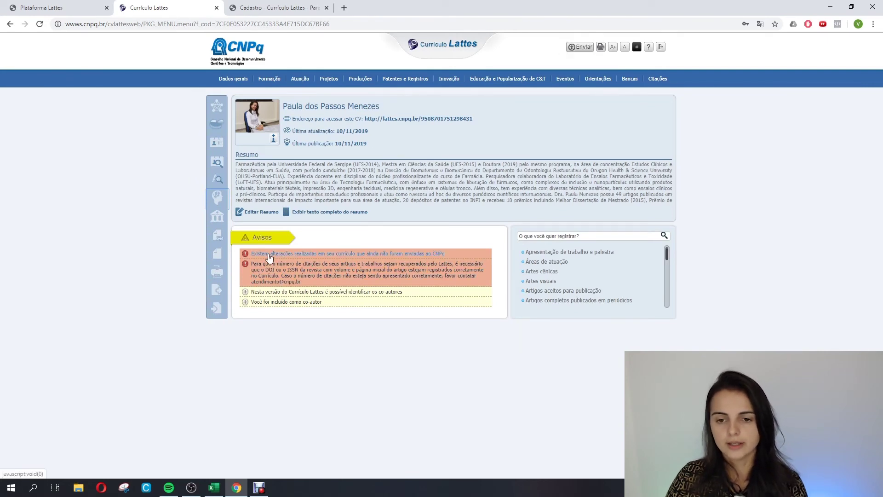
click(309, 254)
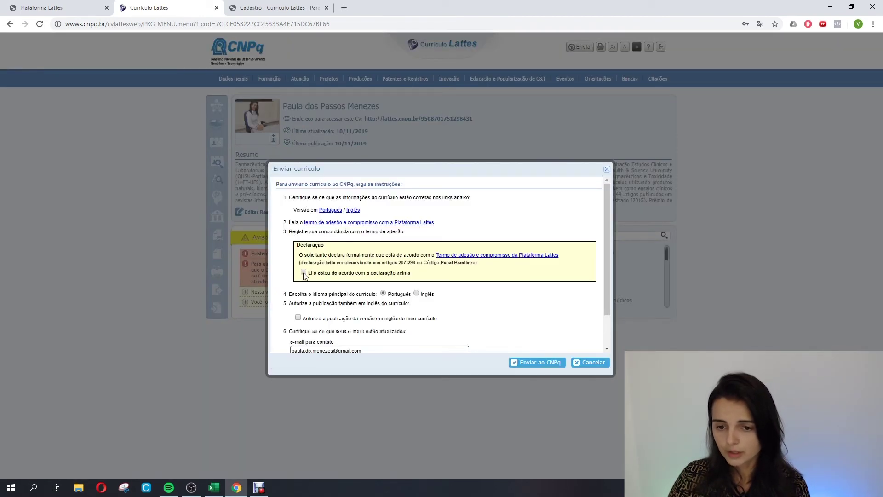
click(304, 272)
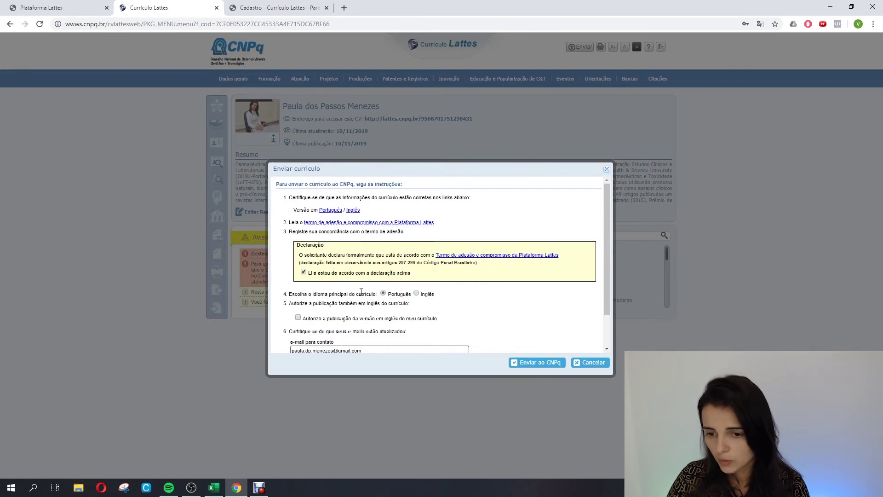
scroll(520, 266, down, 2)
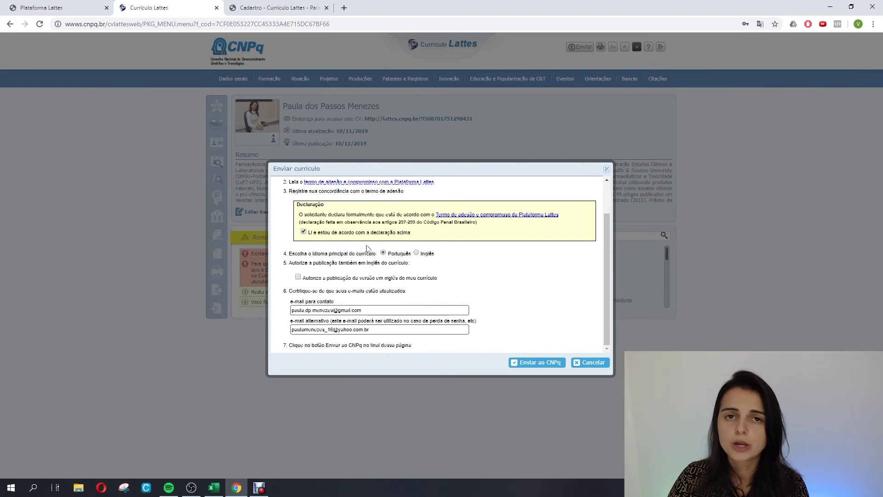
click(298, 278)
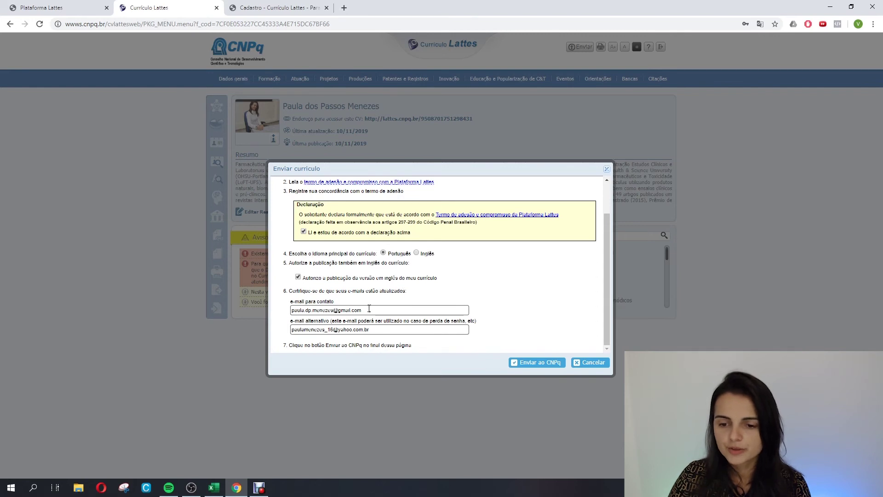
click(542, 365)
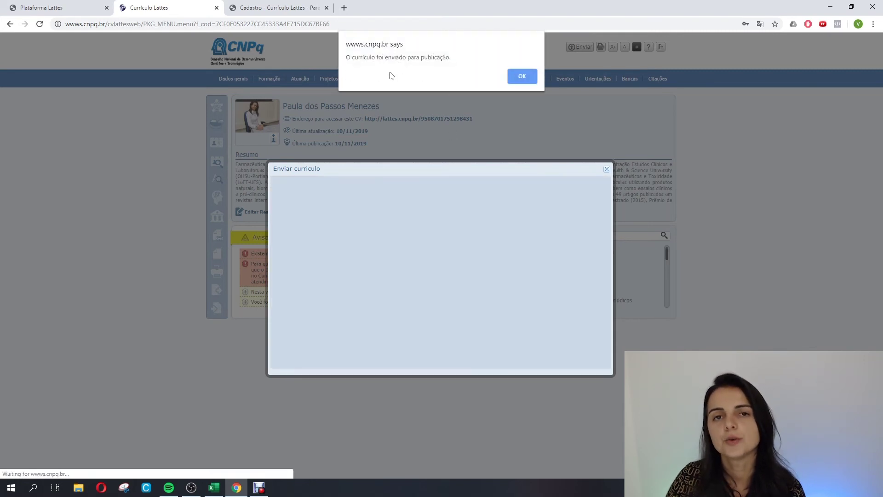
click(519, 75)
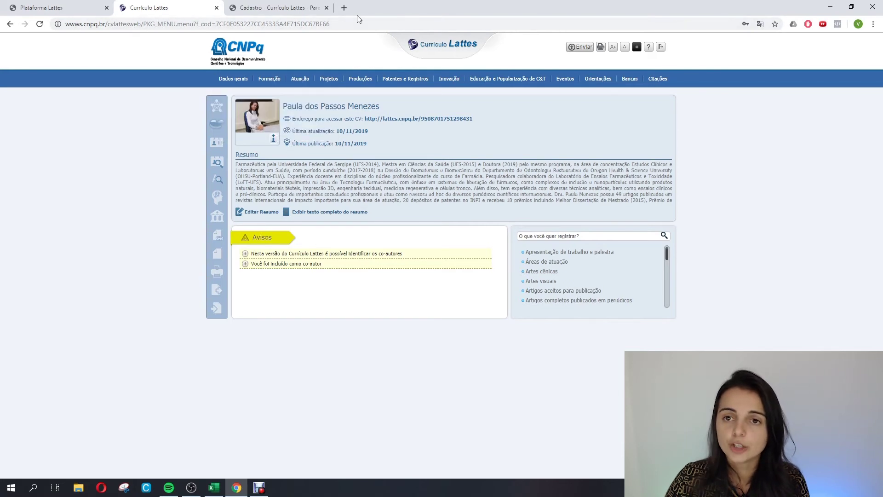
In a new tab, search Google for 'plataforma lattes' and open the Plataforma Lattes - CNPq site.
click(345, 8)
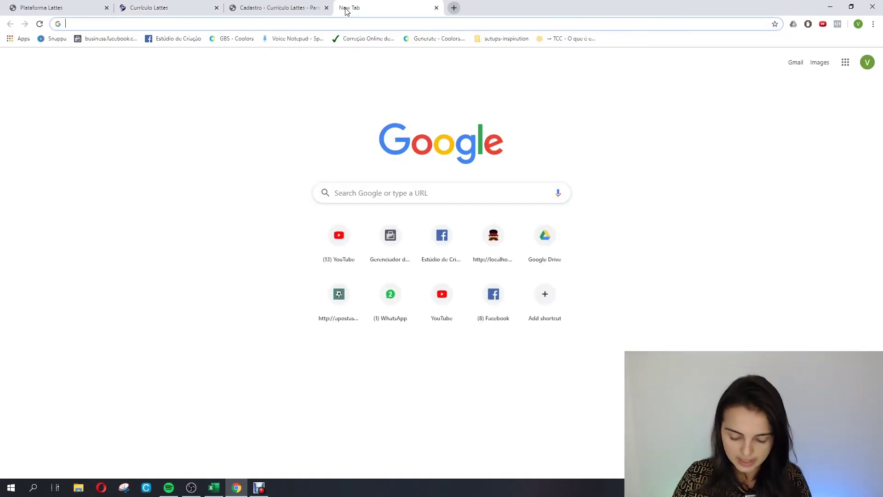
text(plataforma)
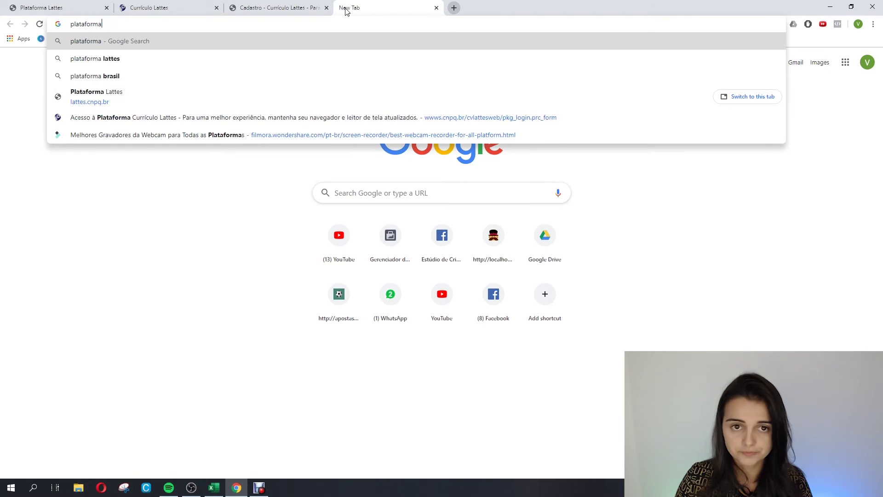
click(94, 58)
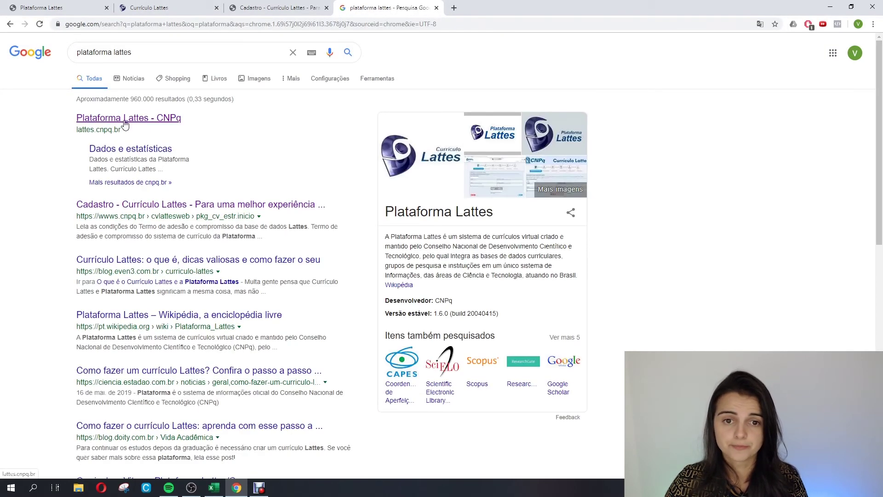
click(125, 122)
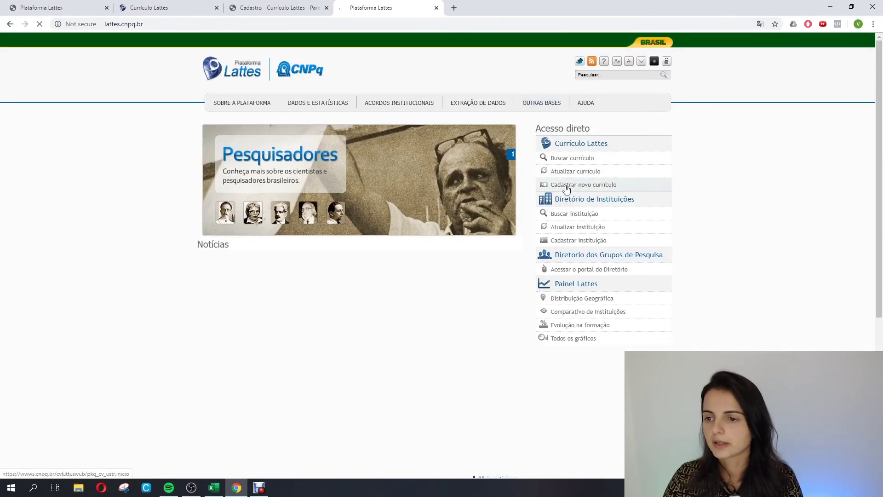
In Buscar currículo, search for the researcher's name with only 'Doutores' ticked.
click(568, 161)
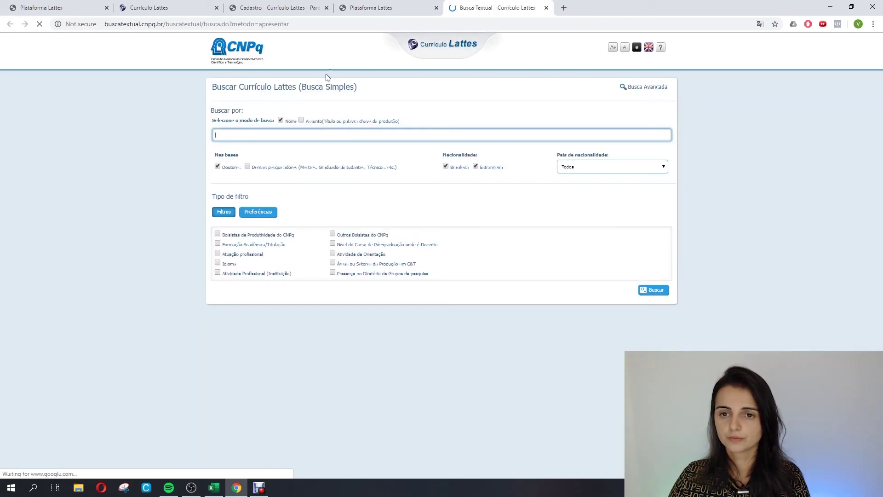
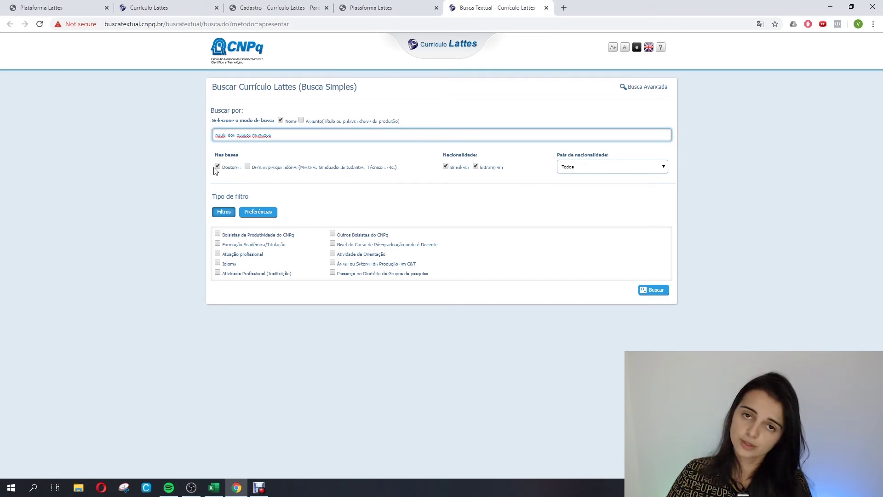
click(248, 167)
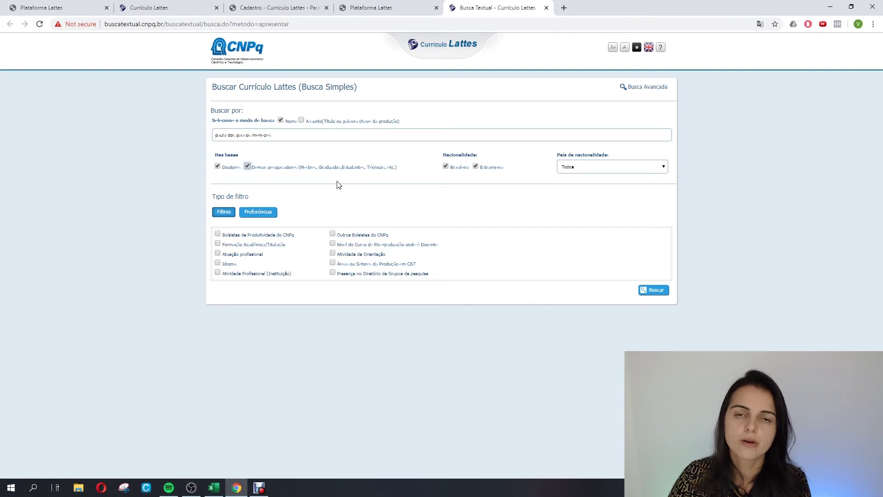
click(249, 167)
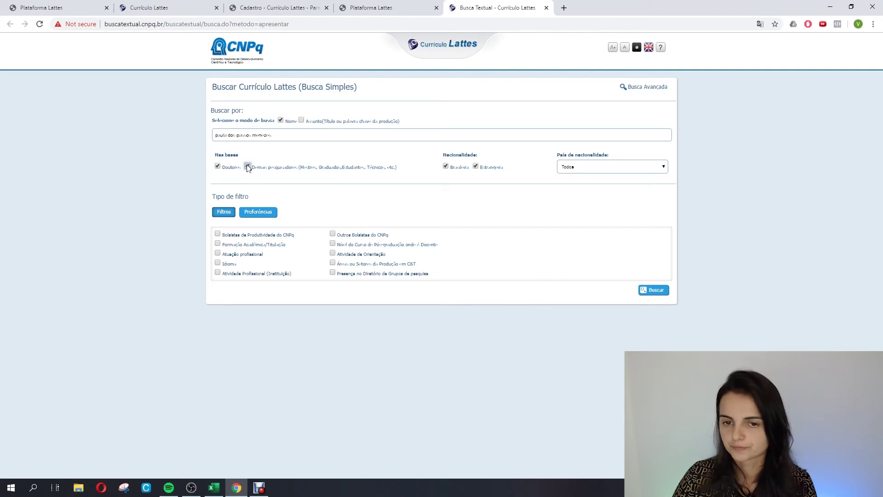
click(658, 293)
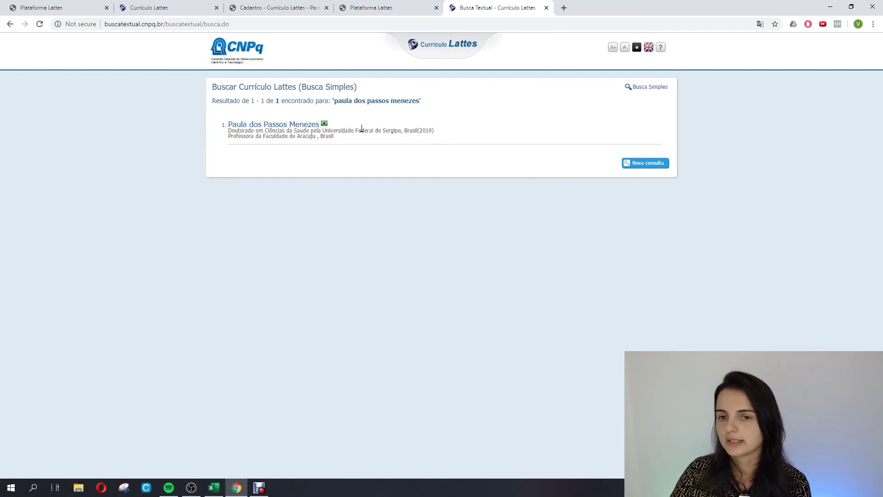
Open the matching researcher's profile summary, then their full public CV via 'Abrir Currículo'.
click(300, 127)
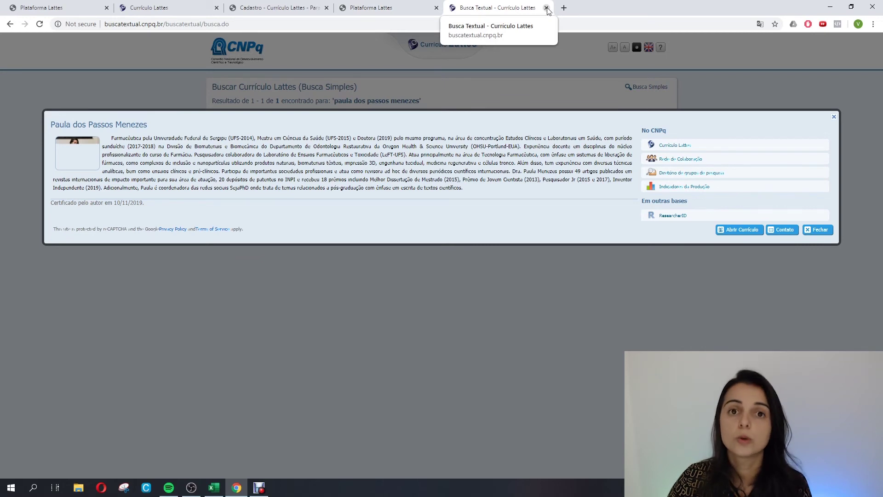
click(737, 230)
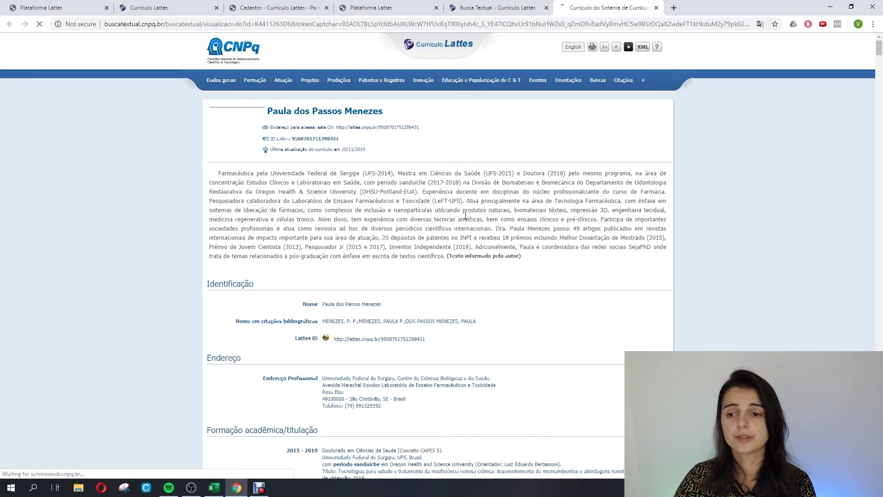
Scroll the public CV through Revisor de periódico, Áreas de atuação and Idiomas.
scroll(463, 269, down, 2)
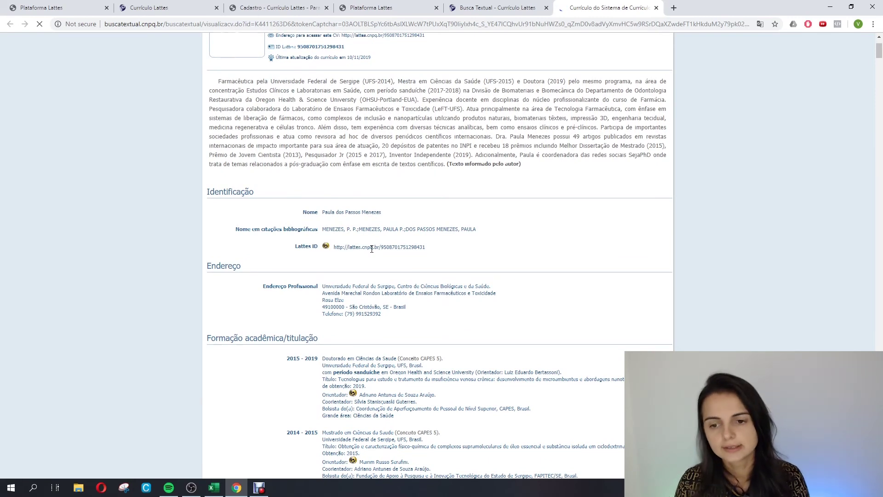
scroll(349, 268, down, 1)
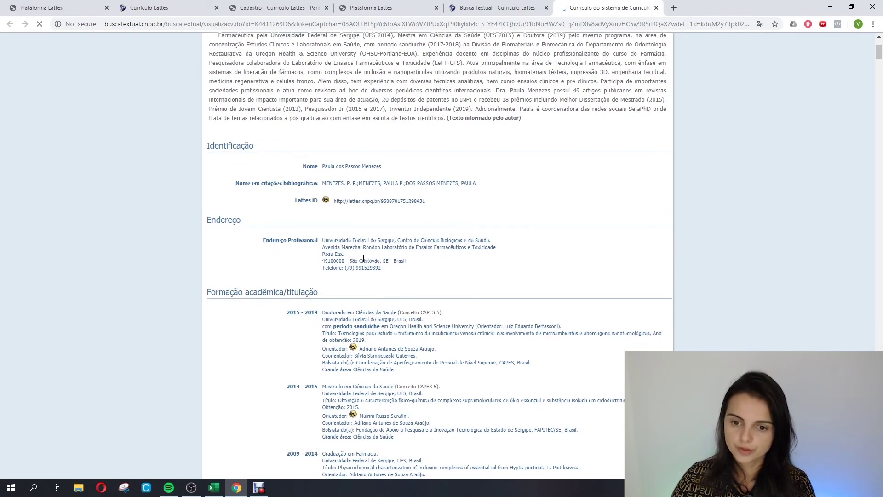
scroll(361, 322, down, 2)
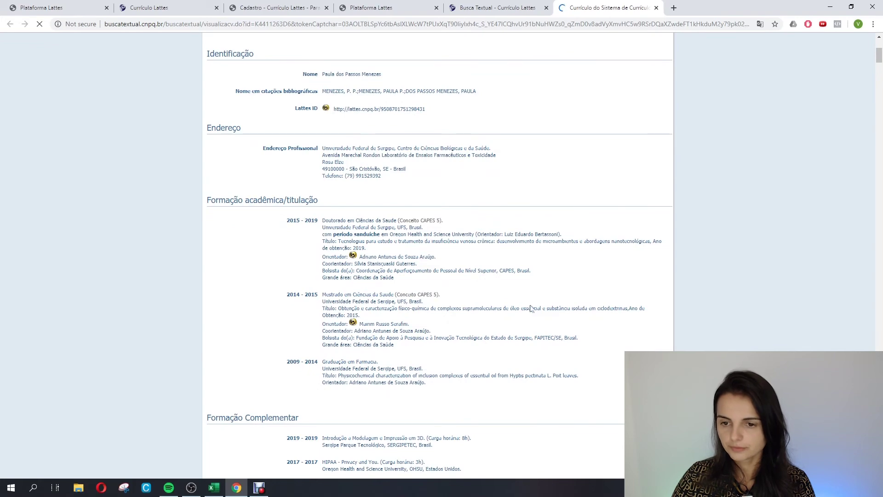
scroll(437, 382, down, 5)
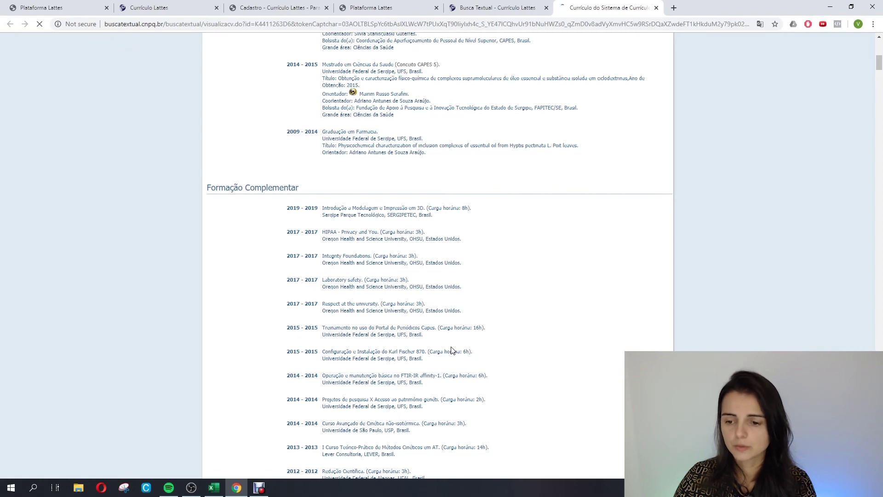
scroll(453, 351, down, 15)
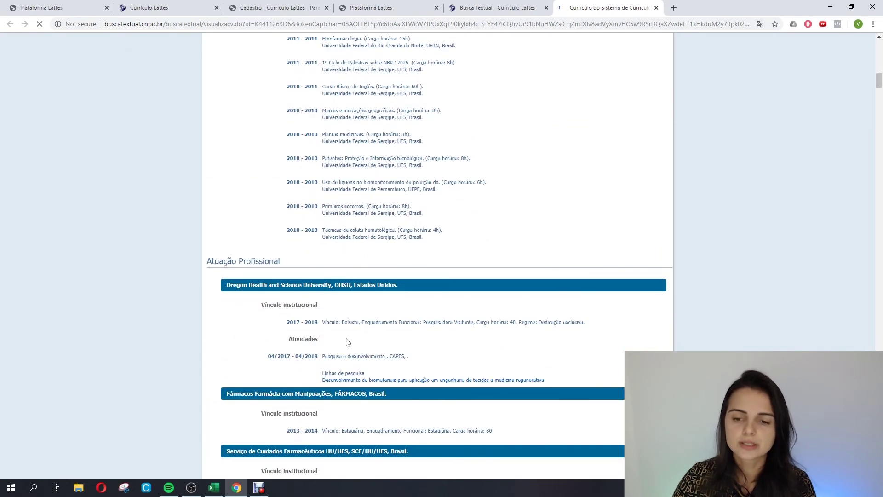
scroll(396, 333, down, 9)
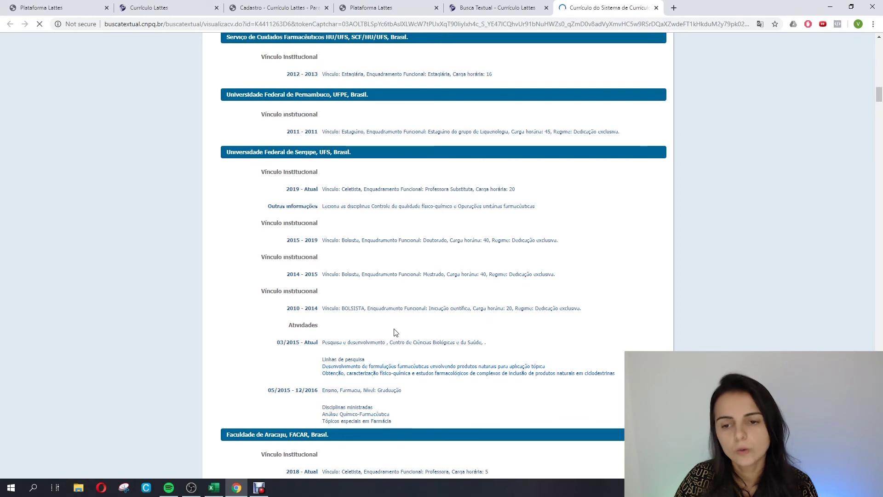
scroll(396, 333, down, 5)
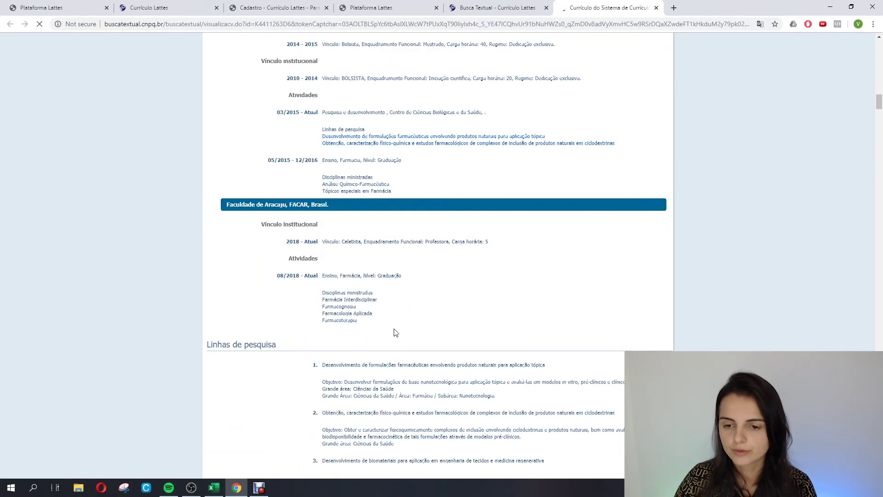
scroll(383, 298, down, 4)
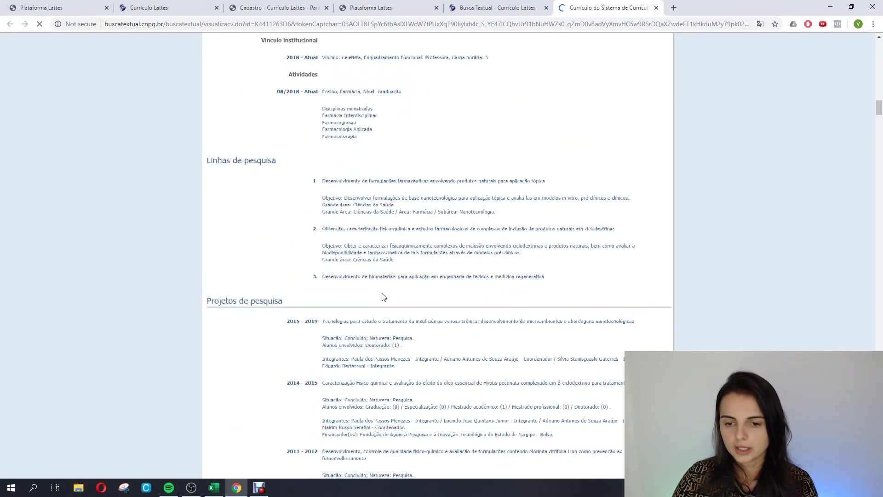
scroll(444, 247, down, 3)
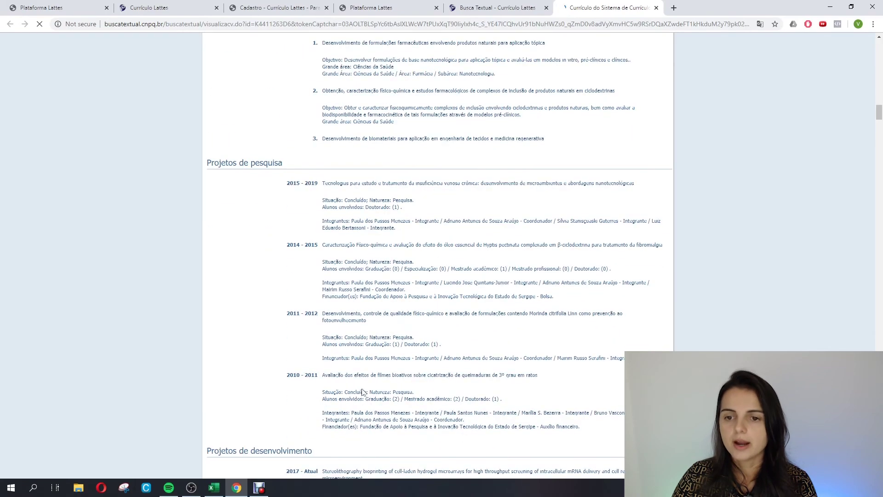
Scroll past Prêmios e títulos to Produção bibliográfica and its Web of Science citation summary.
scroll(383, 272, down, 7)
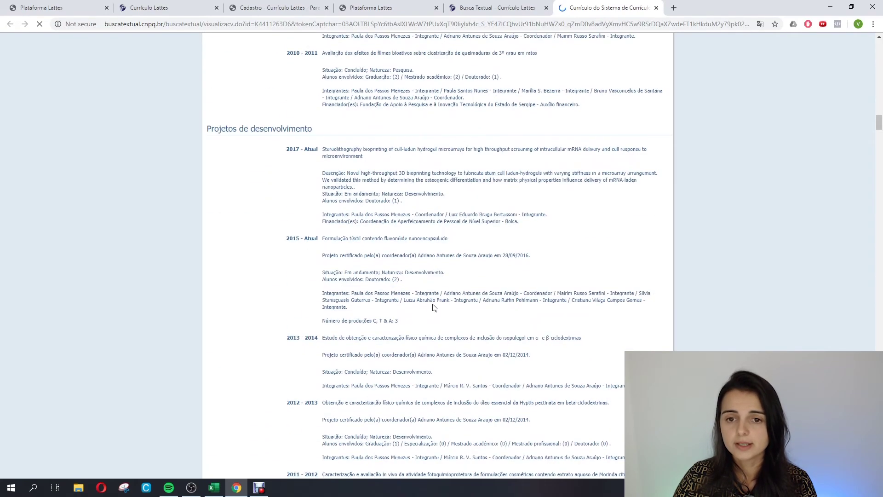
scroll(411, 311, down, 9)
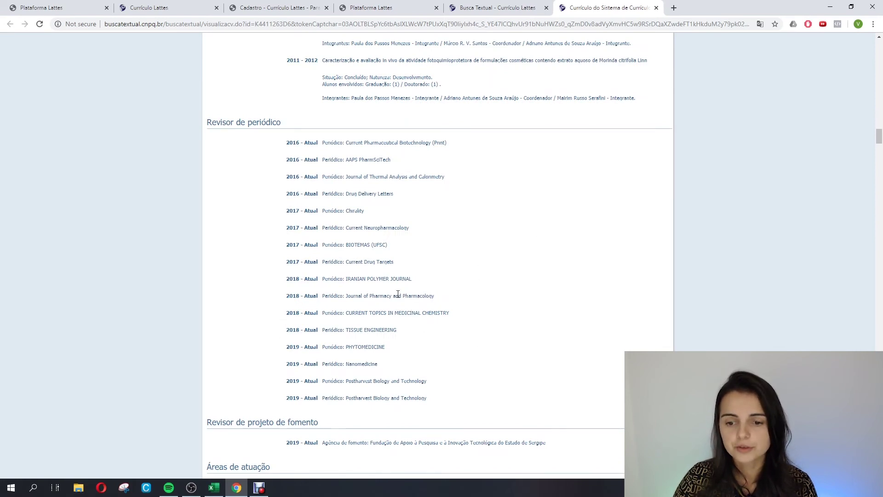
scroll(398, 293, down, 4)
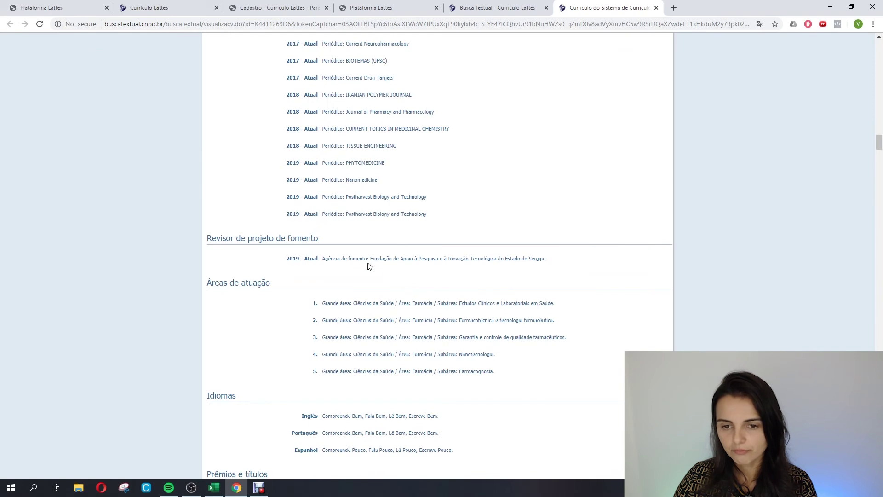
scroll(384, 256, down, 2)
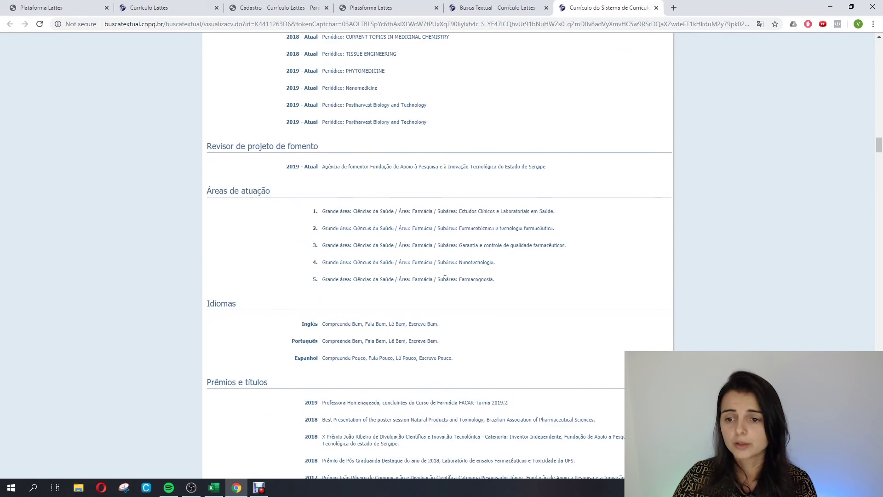
scroll(409, 275, down, 2)
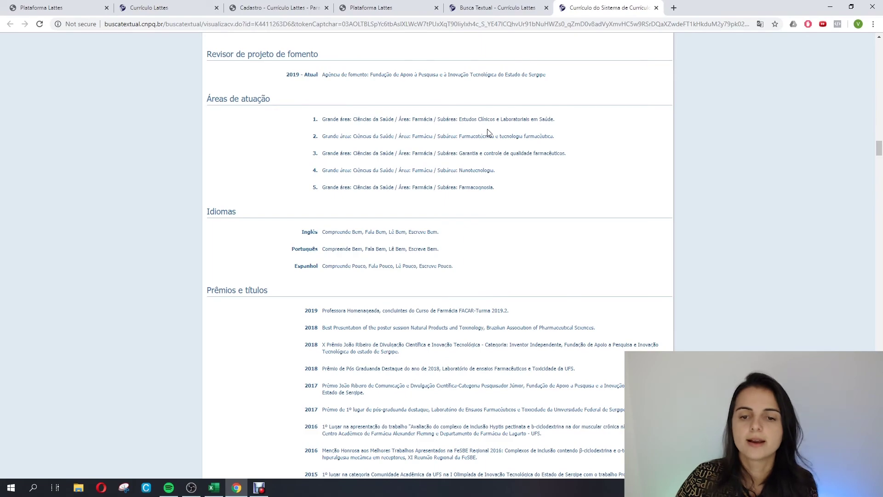
scroll(359, 304, down, 1)
scroll(359, 303, down, 3)
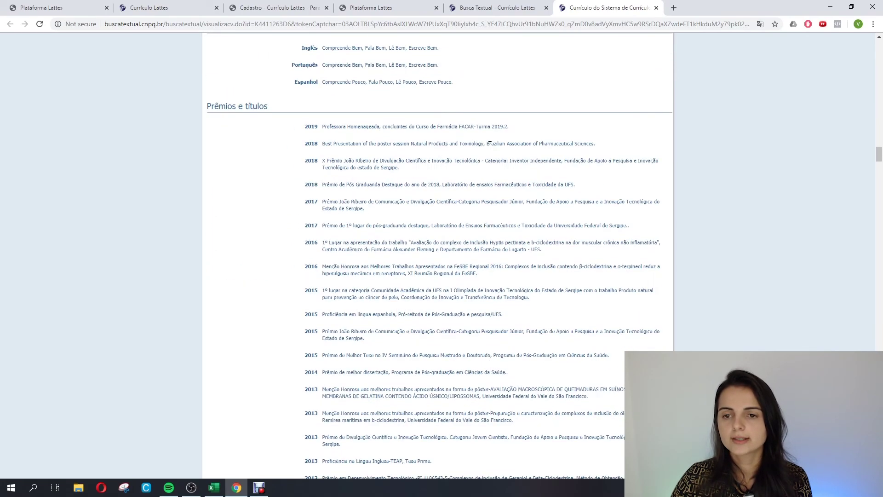
scroll(336, 291, down, 8)
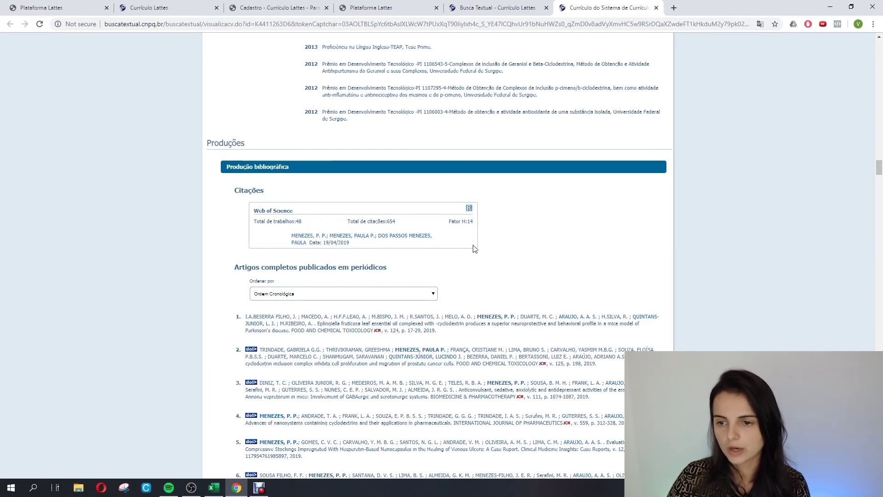
Scroll through Artigos completos, Resumos em anais and Apresentações de Trabalho to Produção técnica.
scroll(434, 287, down, 15)
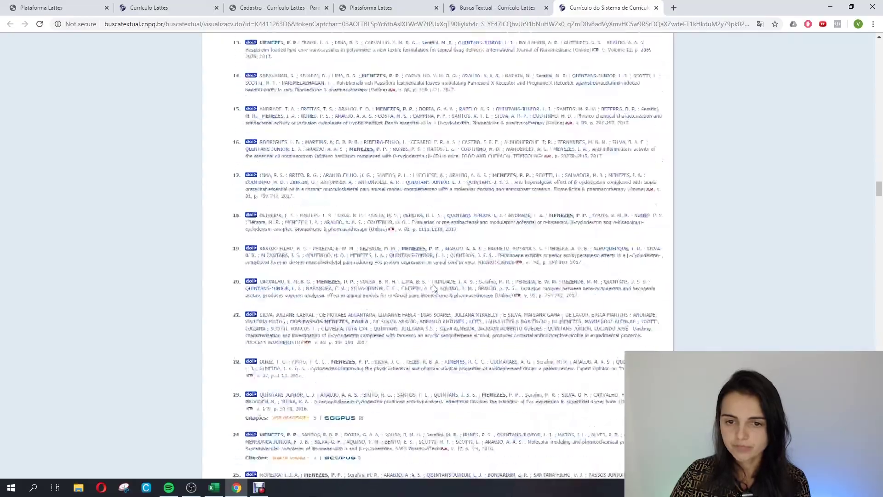
scroll(433, 287, down, 15)
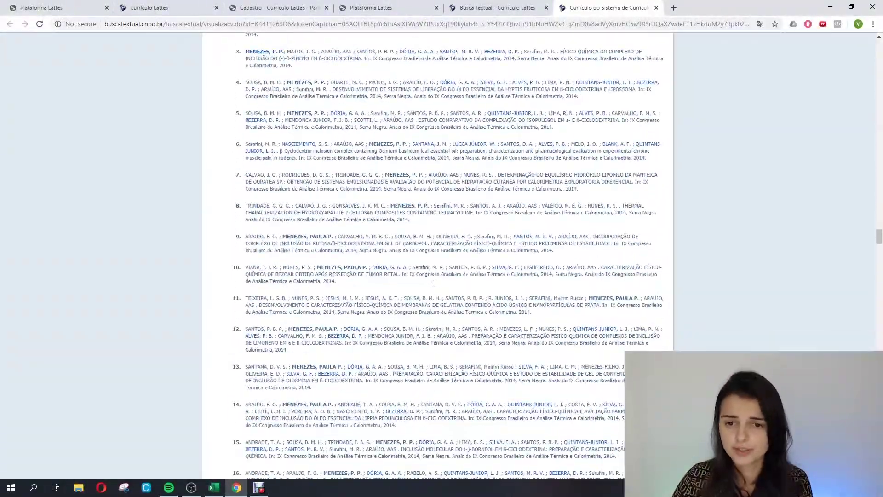
scroll(434, 283, up, 5)
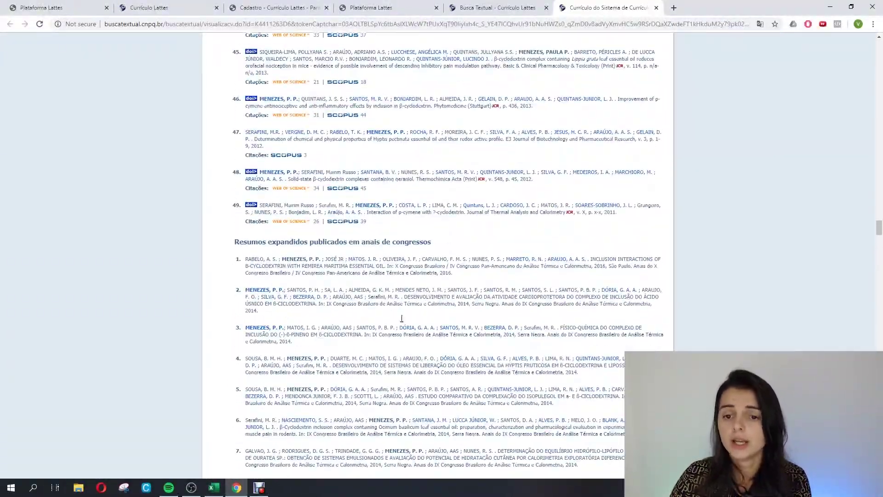
scroll(419, 319, down, 6)
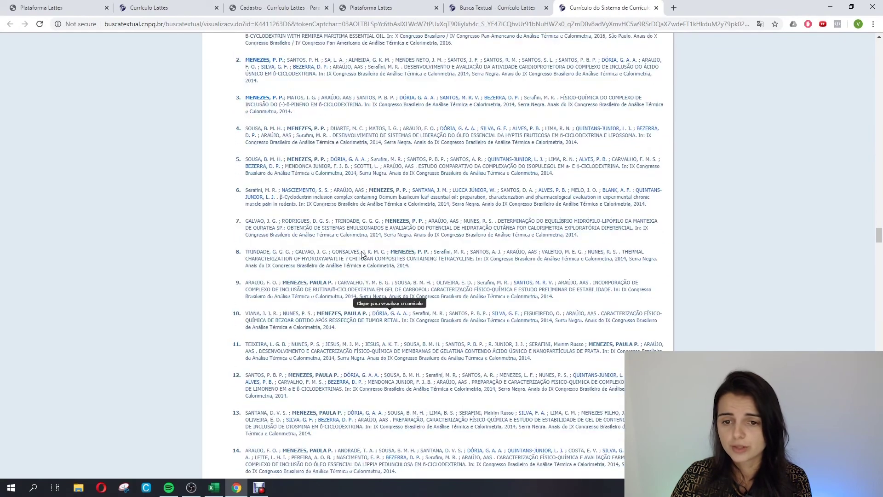
scroll(334, 216, up, 4)
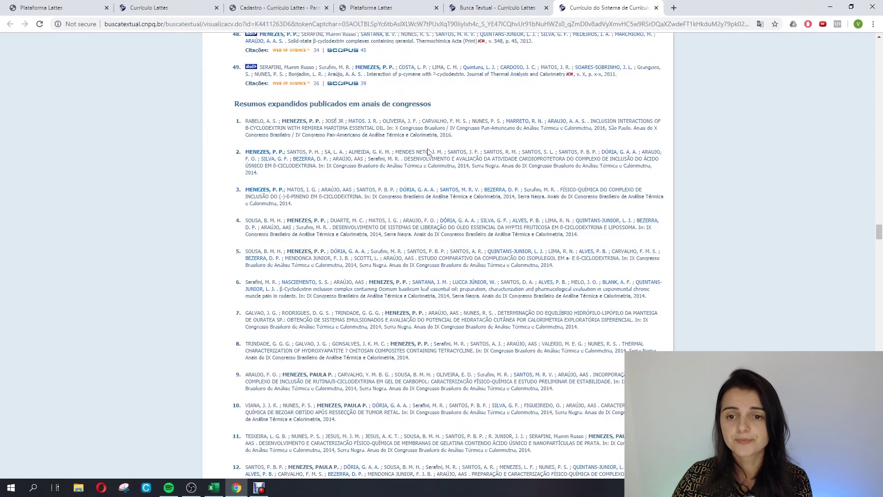
scroll(437, 276, down, 4)
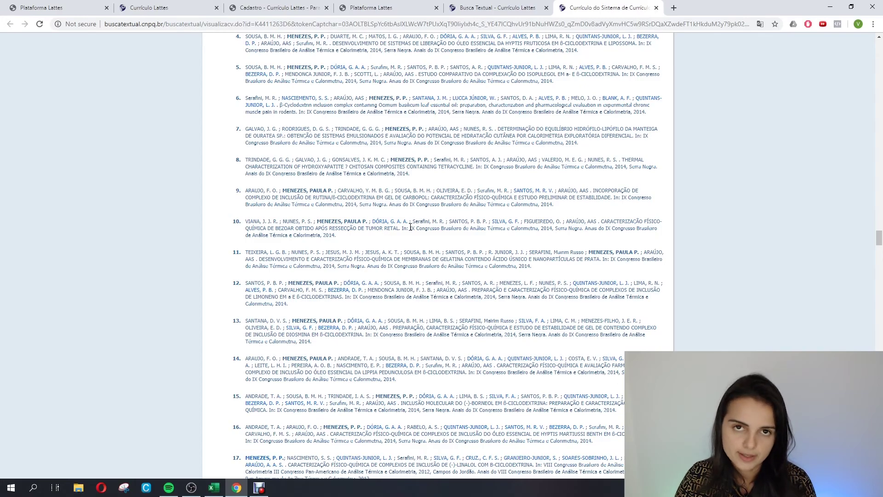
scroll(418, 230, down, 12)
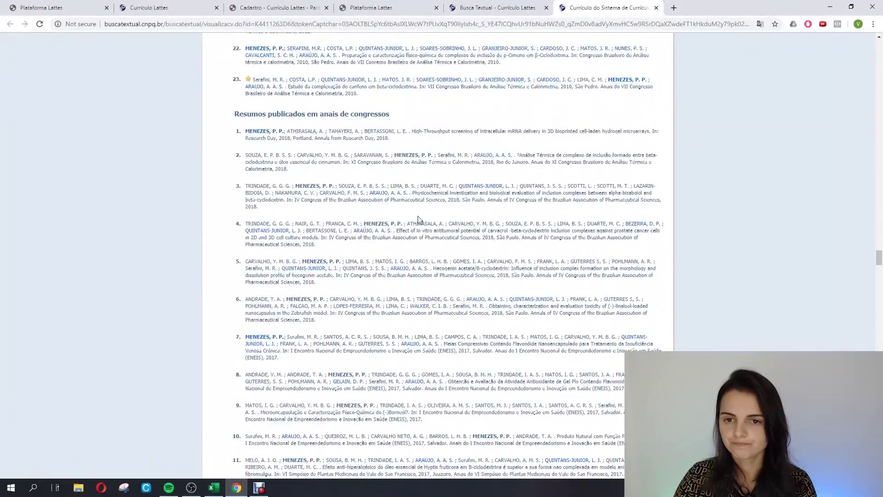
scroll(409, 228, down, 18)
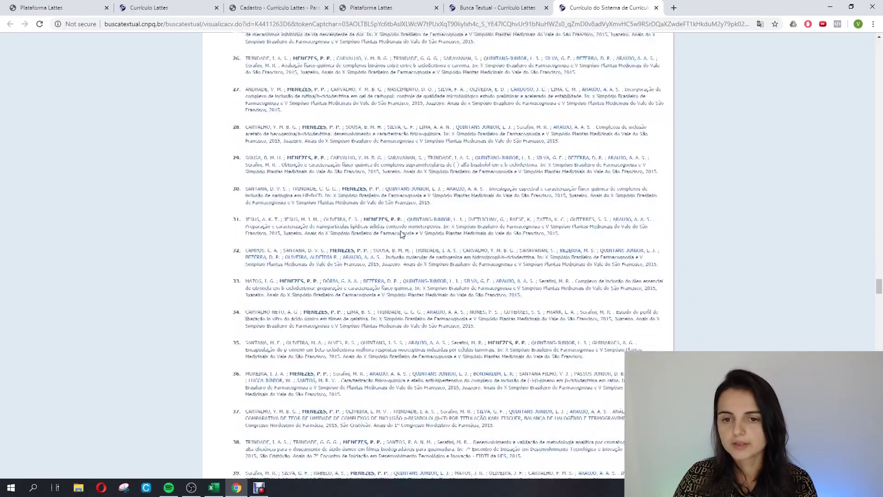
scroll(409, 225, down, 7)
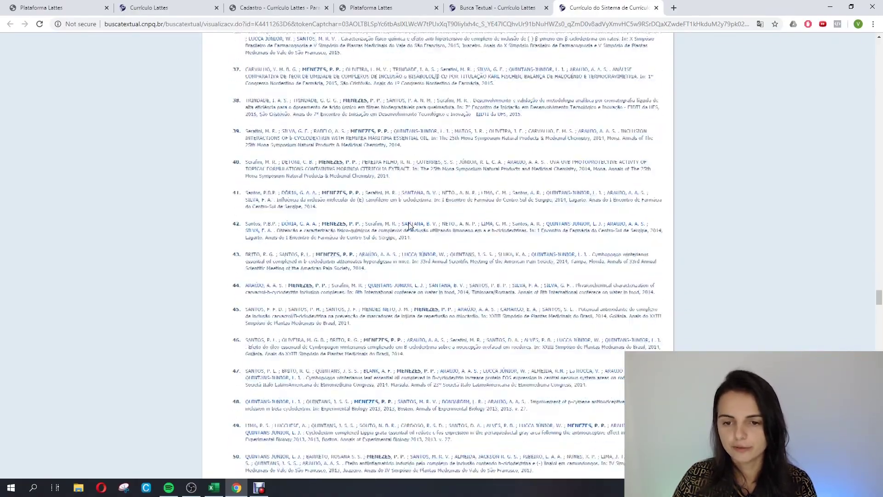
scroll(410, 226, down, 17)
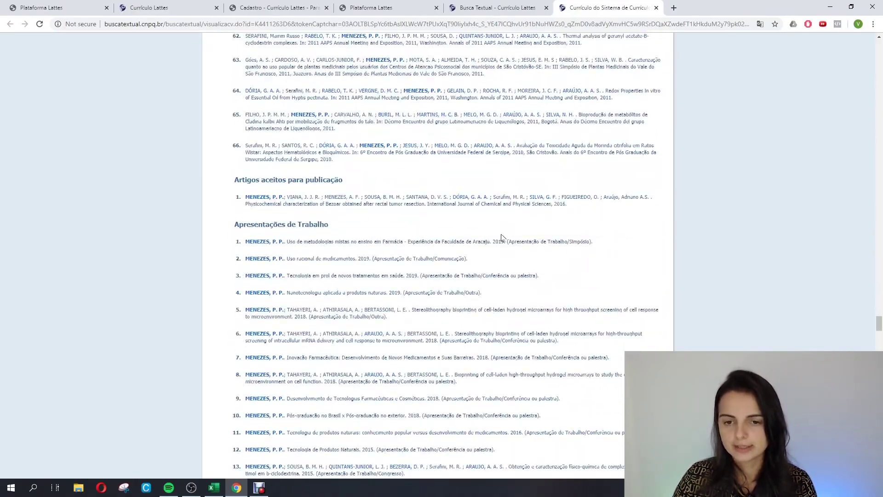
scroll(460, 251, down, 4)
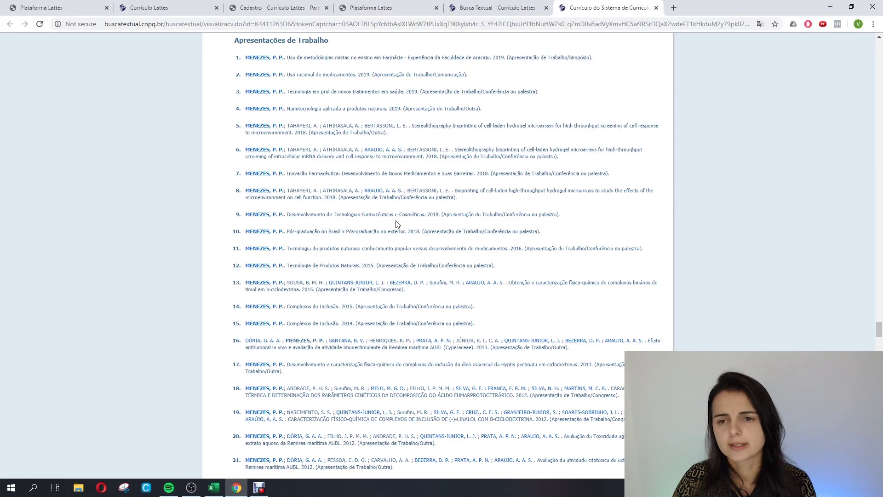
scroll(393, 224, down, 10)
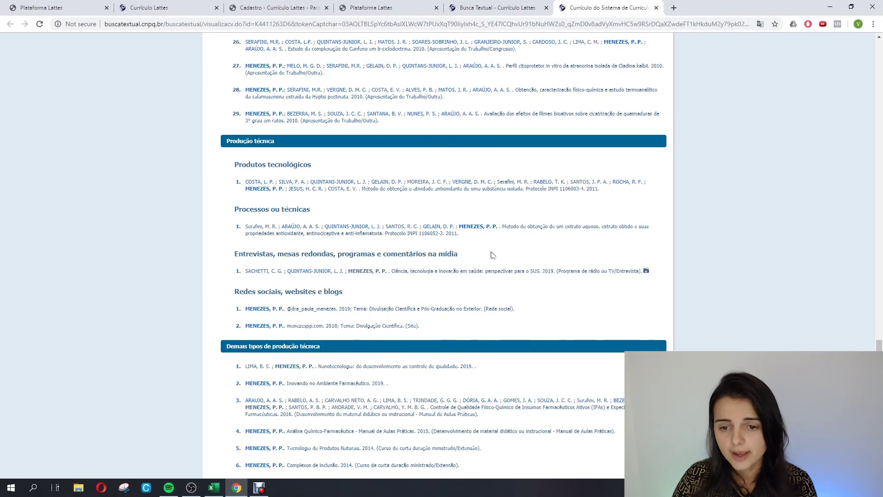
Scroll through Patentes, Bancas, Eventos, Orientações and Projetos to Educação e Popularização de C & T.
scroll(491, 254, down, 5)
scroll(491, 254, up, 3)
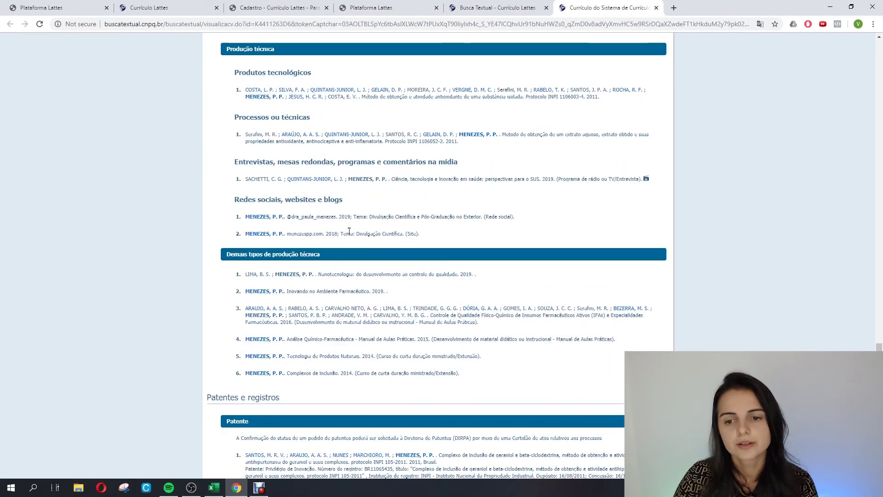
scroll(382, 232, down, 3)
scroll(368, 230, down, 2)
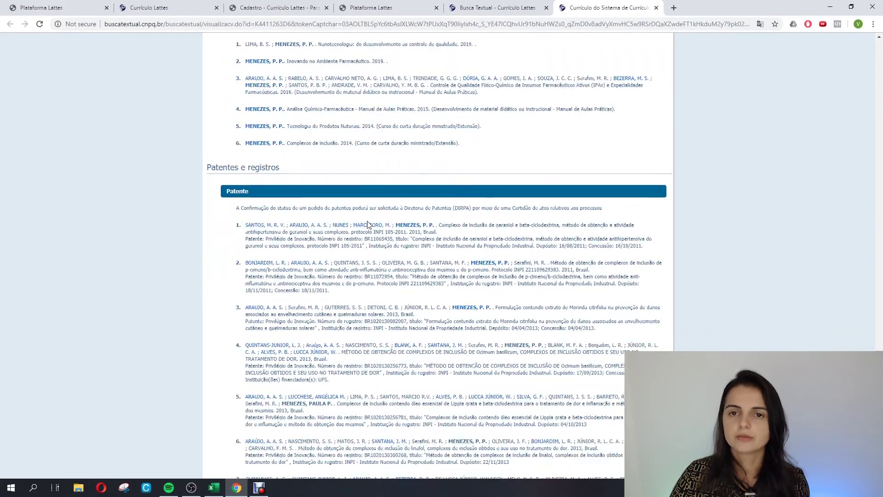
scroll(368, 225, up, 2)
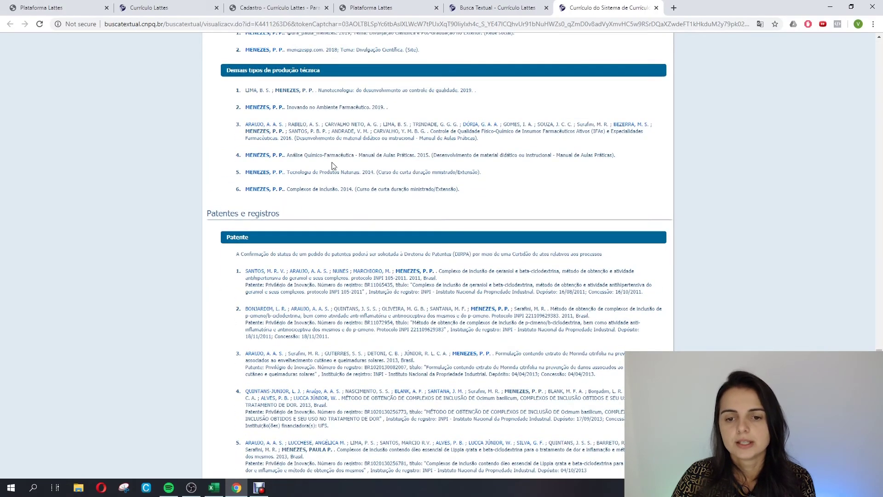
scroll(332, 162, down, 2)
scroll(363, 257, down, 15)
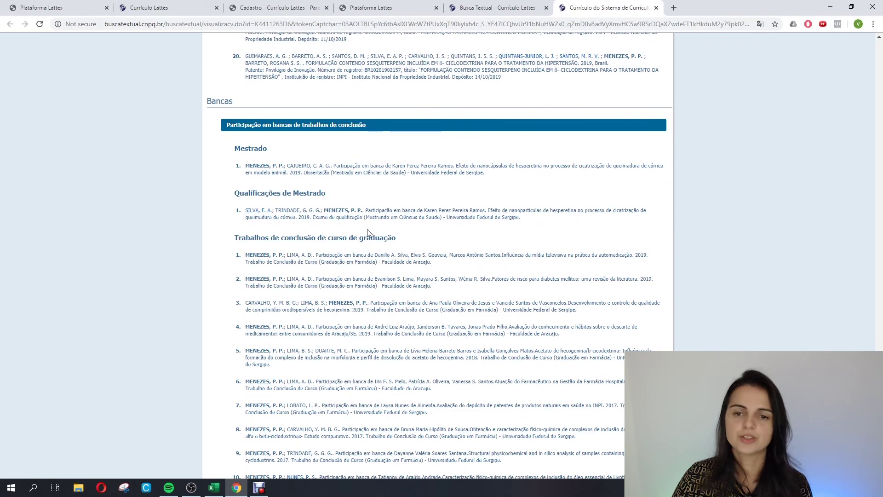
scroll(377, 216, down, 5)
scroll(390, 187, down, 5)
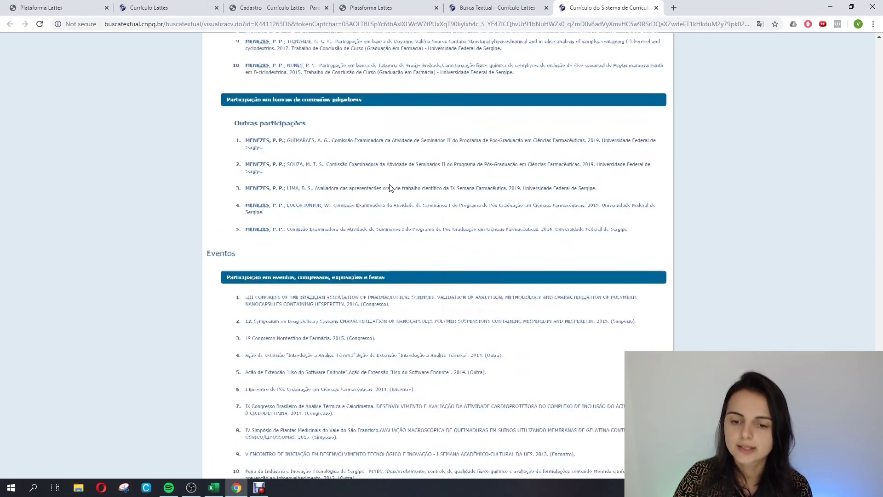
scroll(390, 188, down, 4)
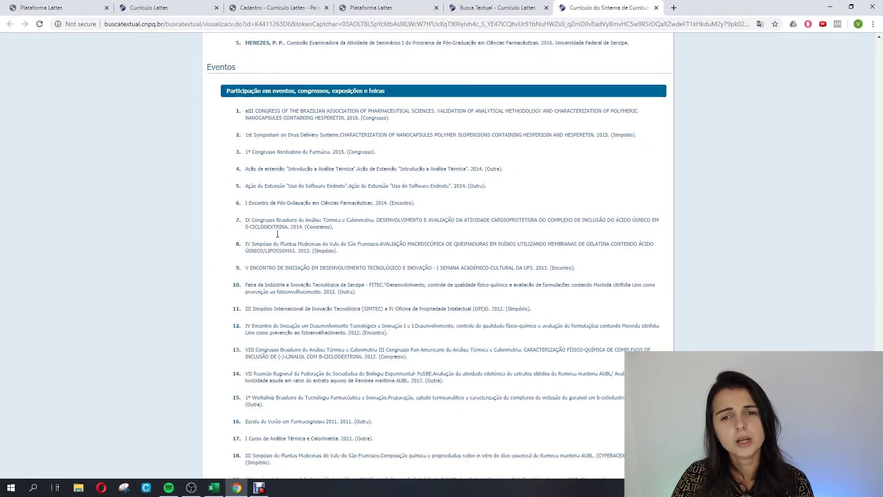
scroll(341, 290, down, 10)
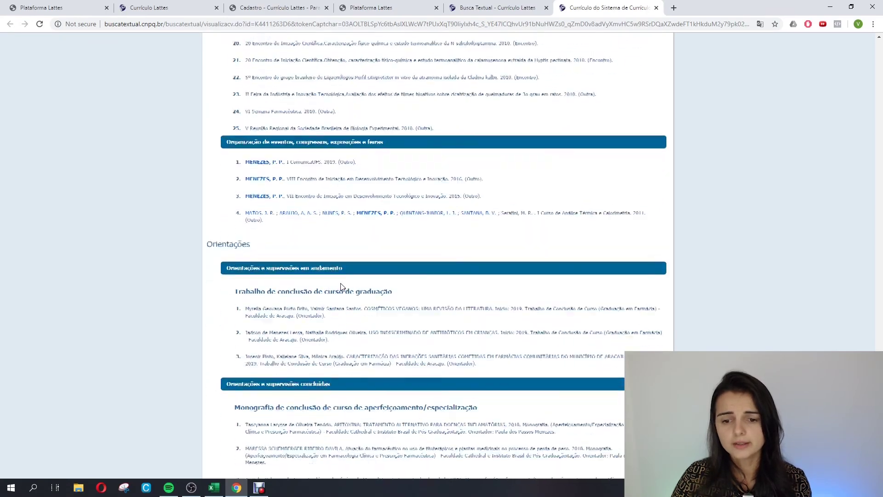
scroll(361, 292, down, 15)
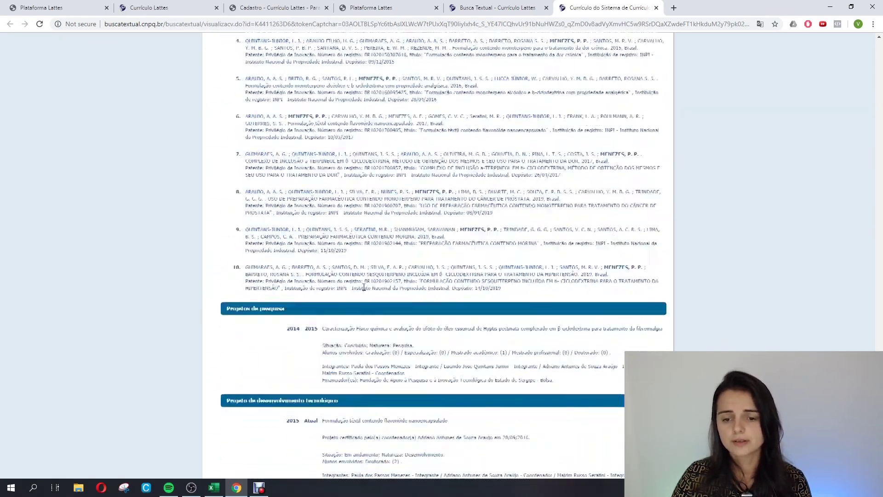
scroll(364, 287, down, 8)
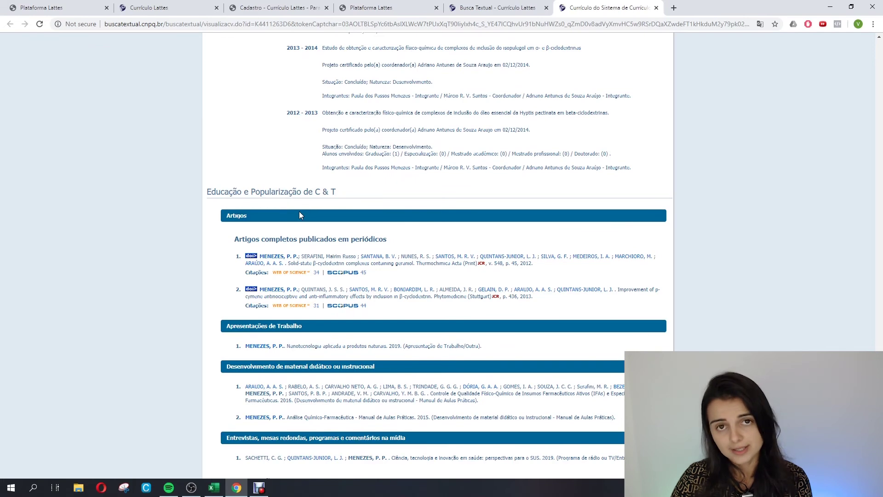
Scroll to the CV's closing Outras informações relevantes section, then back up the page.
scroll(433, 275, down, 2)
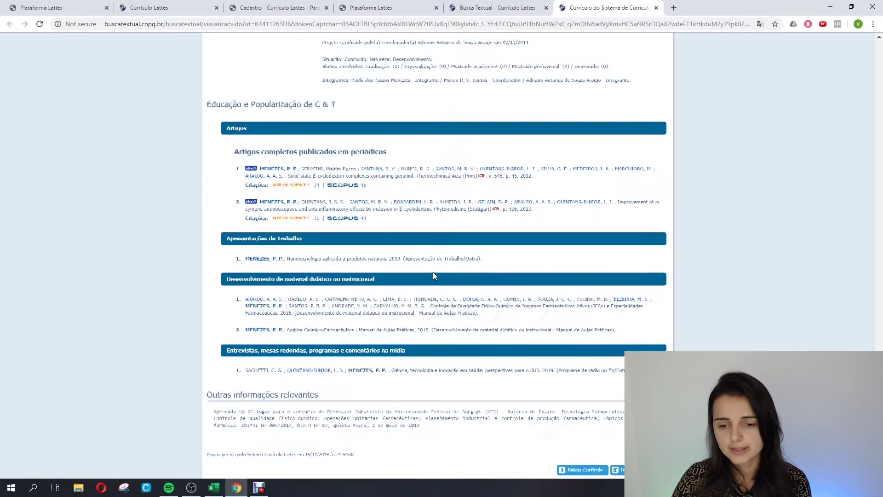
scroll(434, 276, down, 1)
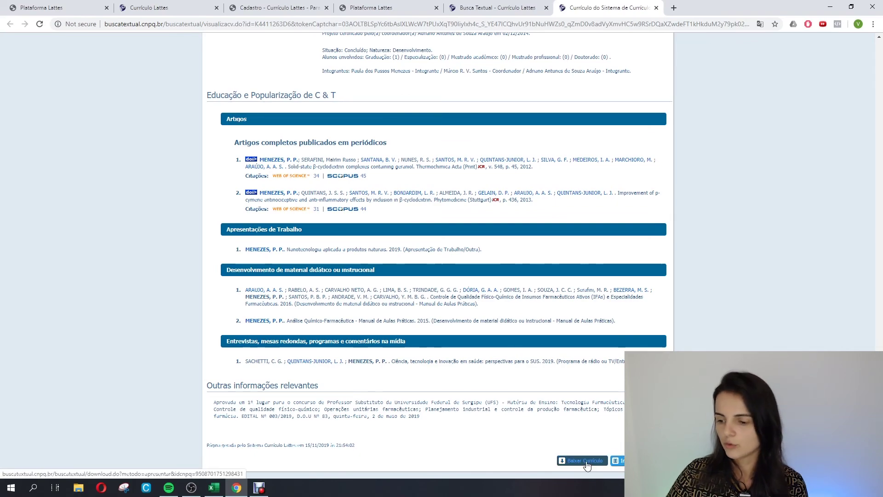
scroll(623, 402, up, 7)
scroll(623, 403, down, 20)
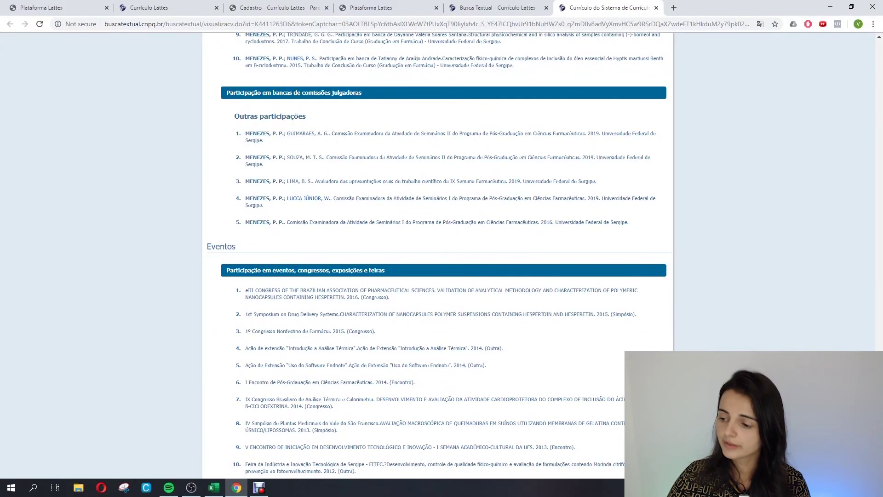
scroll(495, 208, up, 20)
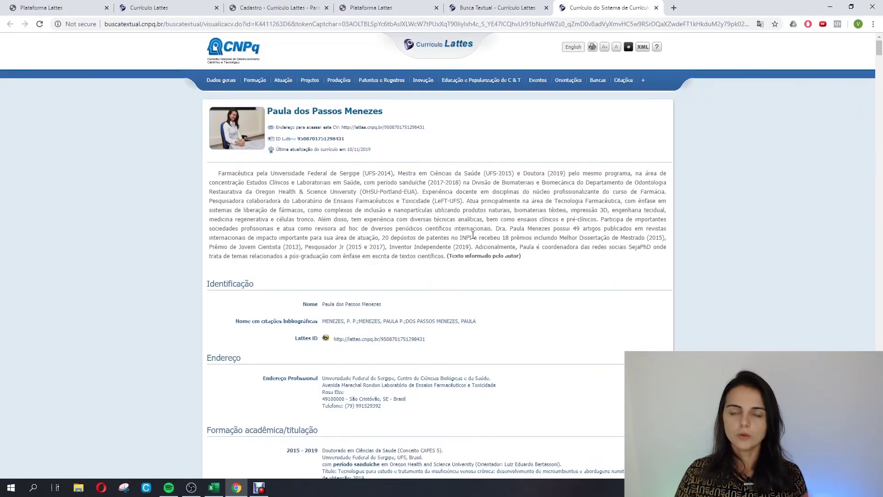